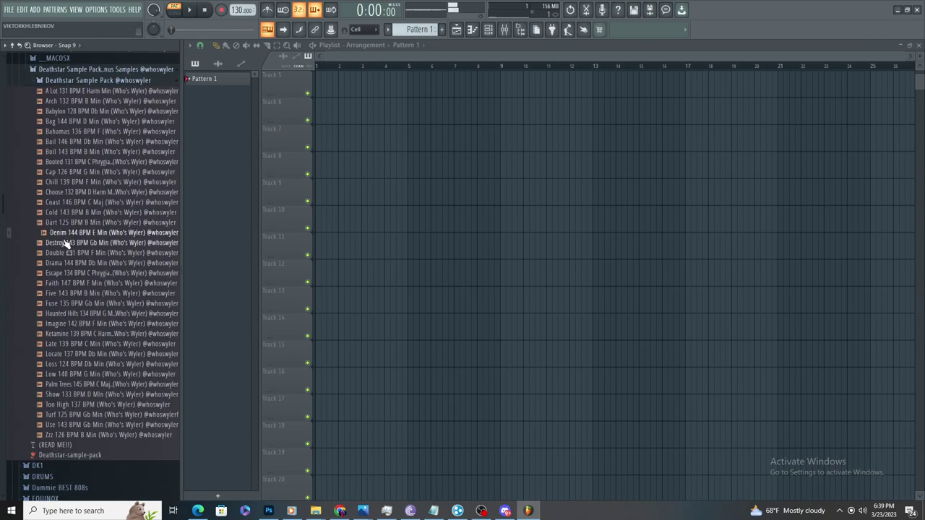
- Preview loops in the Deathstar Sample Pack, including Late 139 BPM C Min
scroll(109, 336, "down", 5)
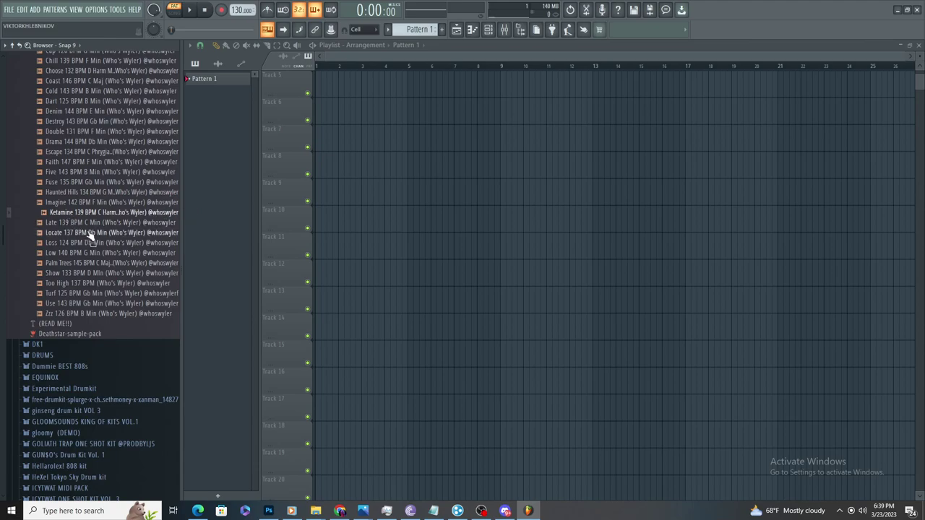
left_click(100, 223)
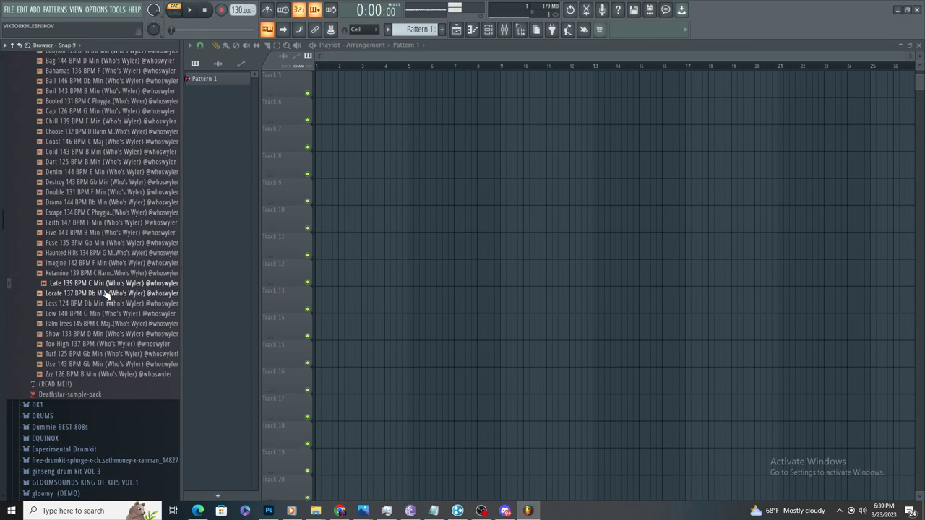
scroll(96, 297, "up", 10)
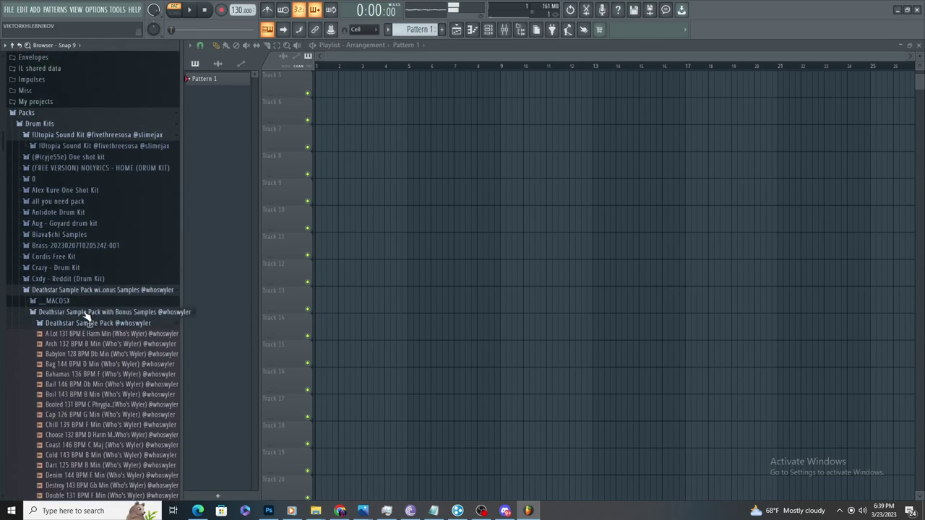
- Collapse the expanded kits and open the WHITE KATANA SAMPLES folder inside WHITE KATANA MOTIVE PACK
left_click(84, 313)
scroll(81, 310, "down", 7)
scroll(83, 313, "down", 8)
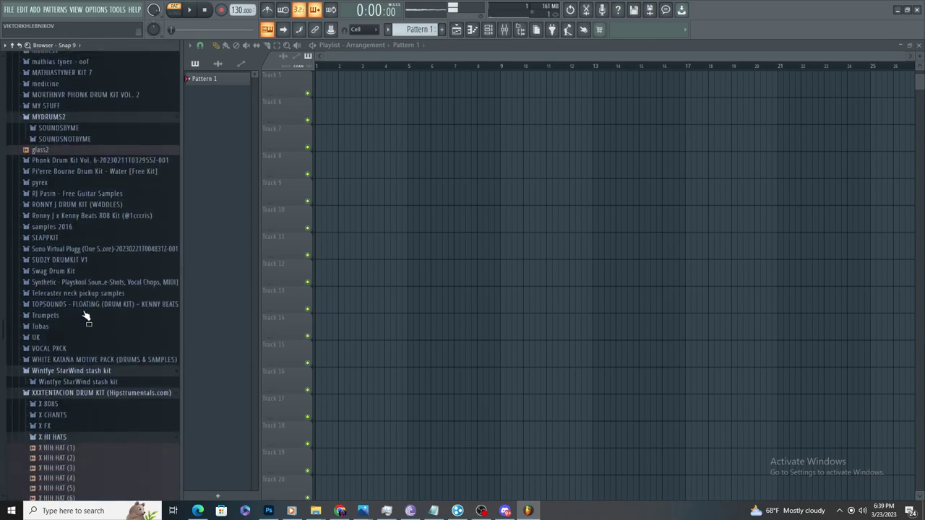
left_click(87, 372)
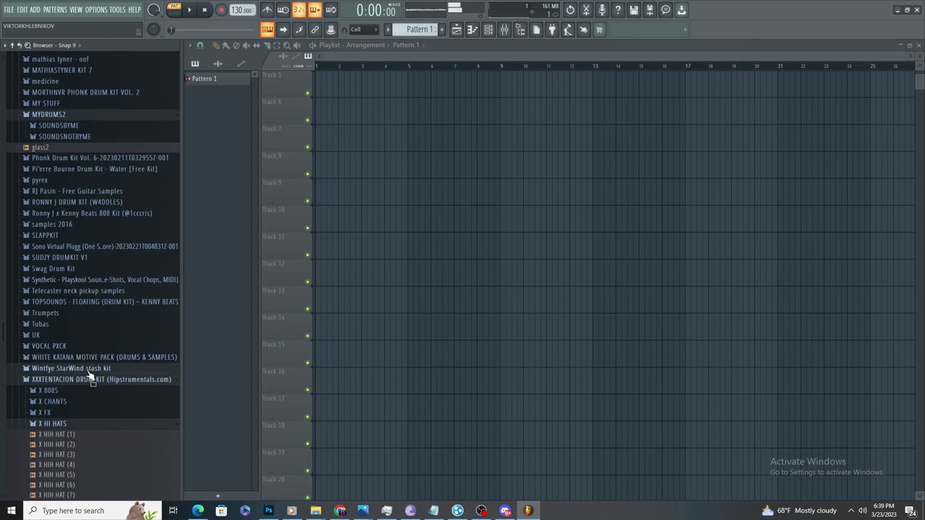
left_click(68, 381)
left_click(84, 359)
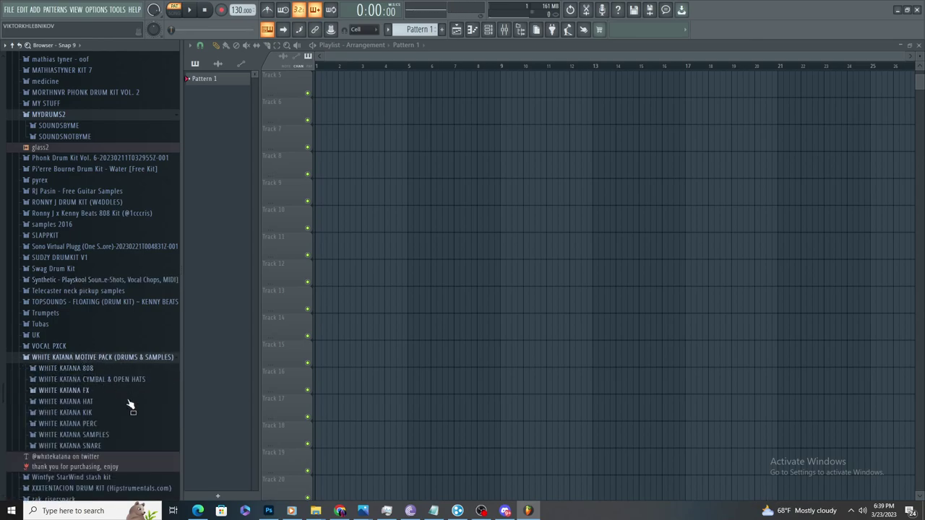
left_click(116, 435)
scroll(114, 432, "down", 6)
- Preview WHITE KATANA SAMPLE (35) and (36), checking the system's headphone volume
left_click(119, 338)
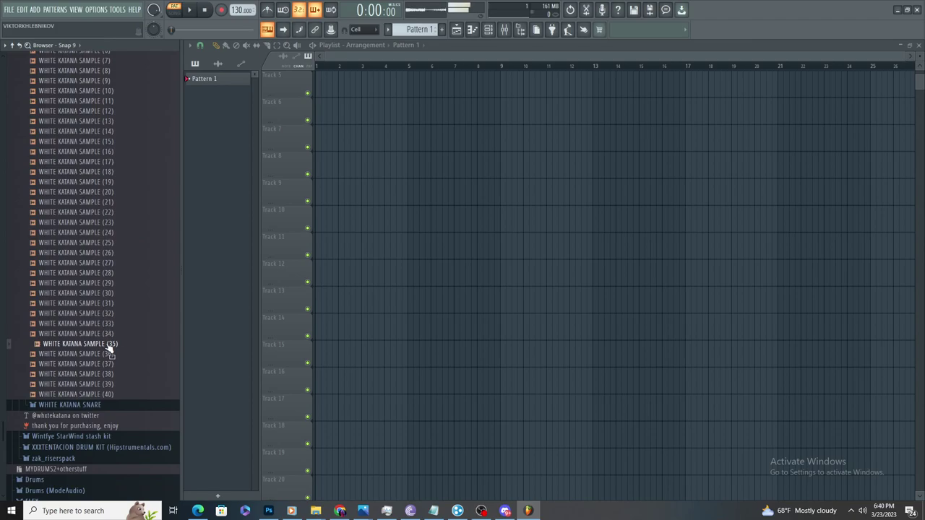
left_click(863, 511)
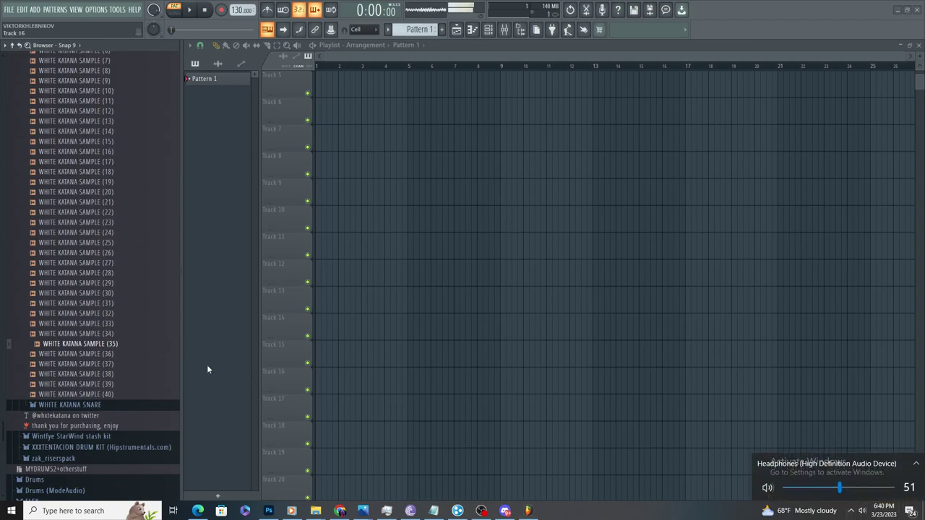
left_click(127, 354)
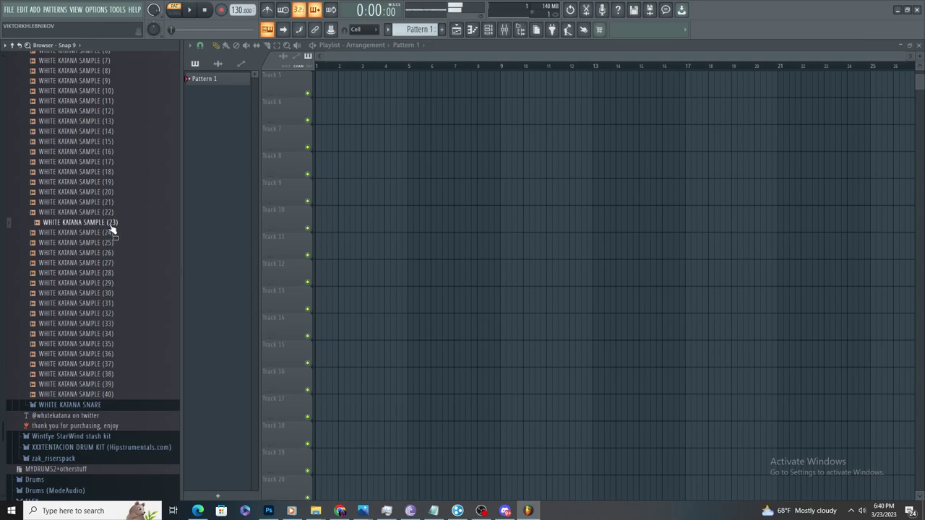
- Place WHITE KATANA SAMPLE (23) at the start of Track 9 and play it
left_click_drag(394, 192, 329, 206)
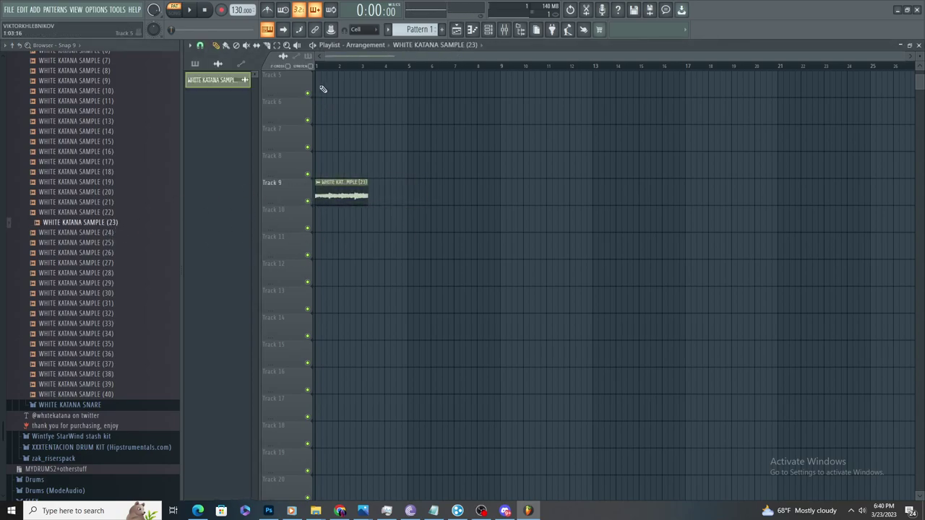
key("space")
scroll(337, 130, "up", 5)
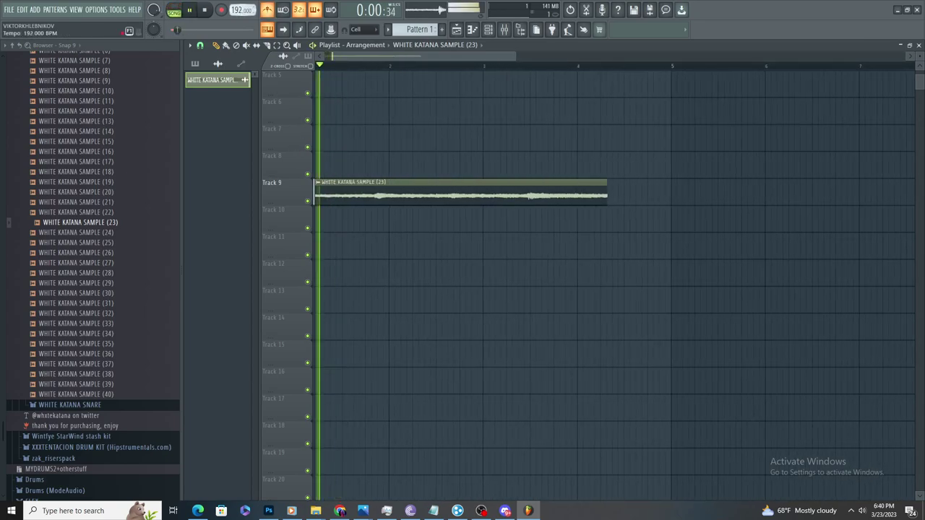
- Set the project tempo to 226 BPM
key("space")
left_click_drag(242, 10, 234, 10)
scroll(538, 361, "down", 3)
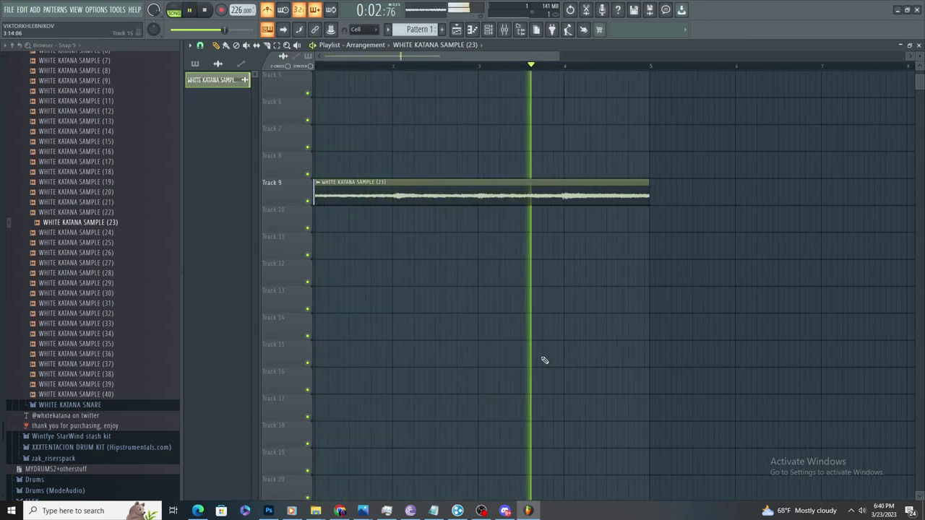
- Place copies of WHITE KATANA SAMPLE (23) on Track 10 at bars 5, 9 and 13
left_click(515, 214)
left_click_drag(715, 249, 715, 208)
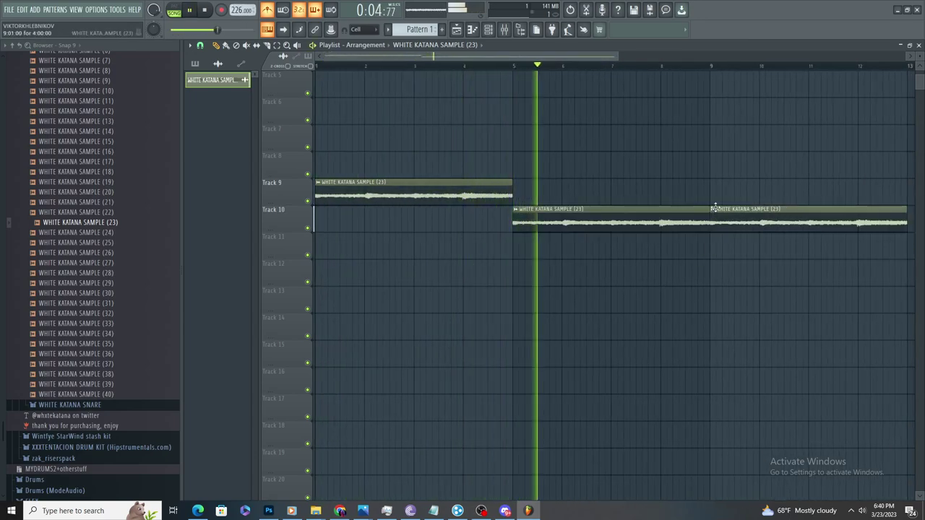
scroll(547, 374, "down", 2)
key("space")
key("space")
left_click(604, 243)
left_click_drag(603, 244, 619, 216)
scroll(486, 219, "up", 2)
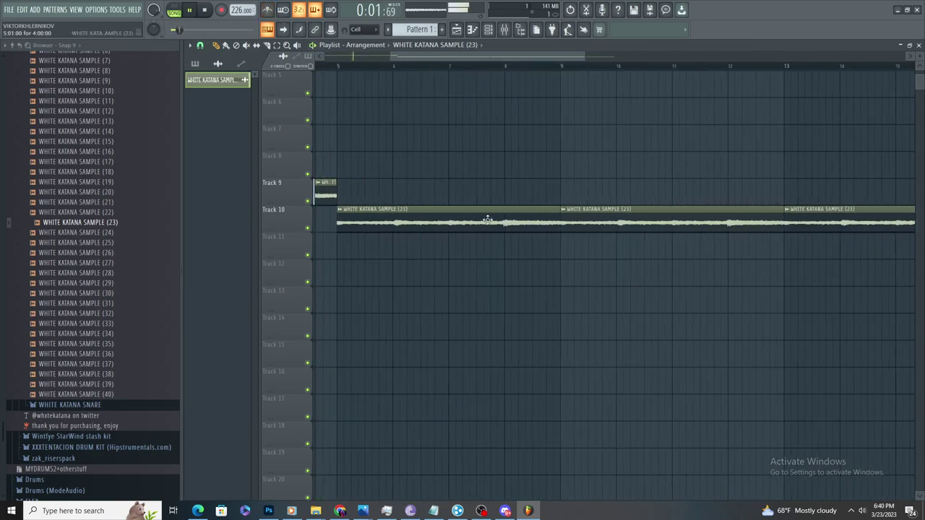
- Make the sample clip at bar 9 on Track 10 unique
left_click(394, 209)
left_click(541, 219)
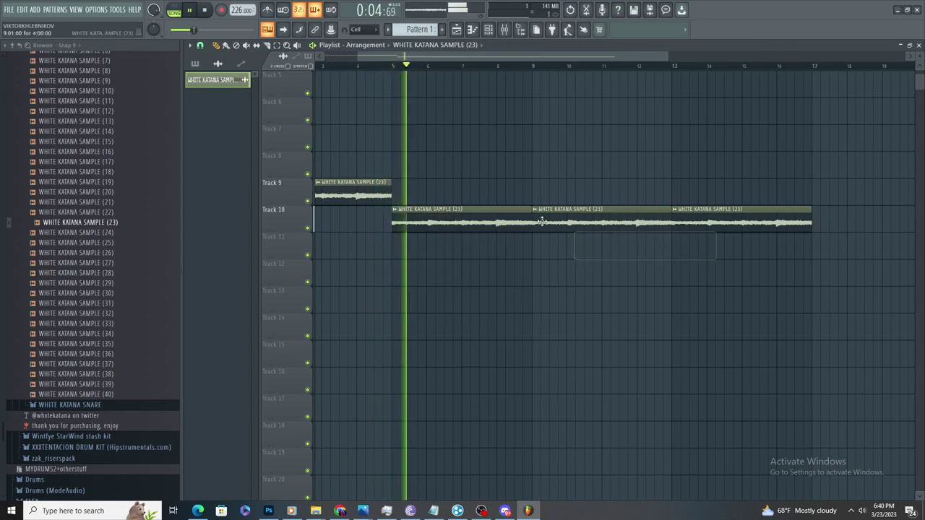
left_click(536, 209)
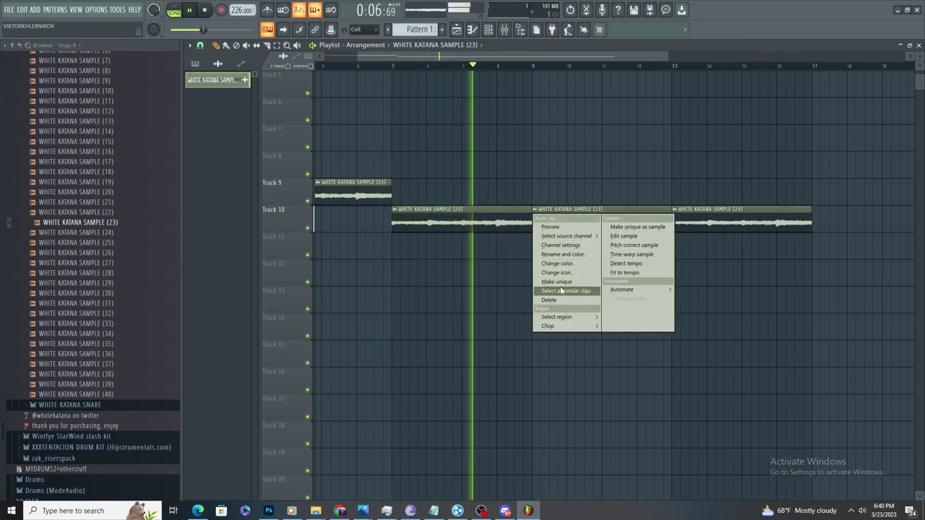
left_click(565, 291)
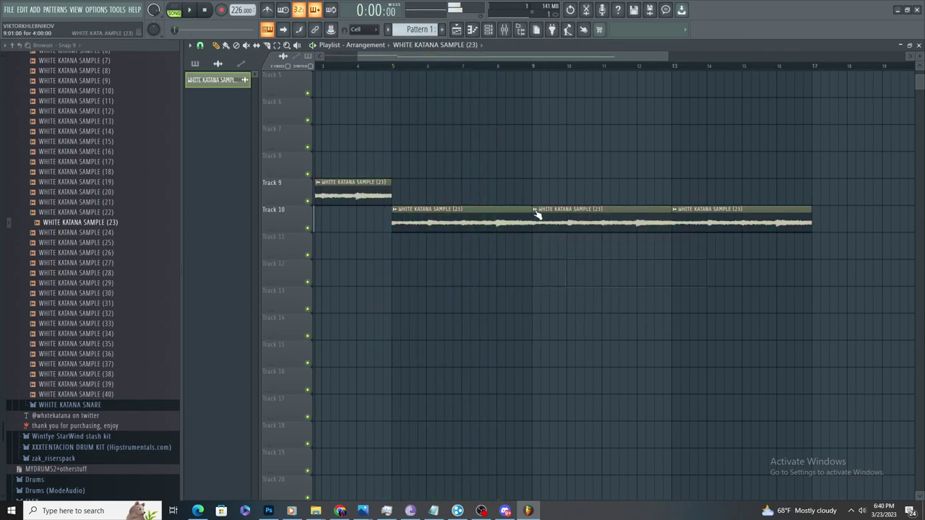
left_click(537, 209)
left_click(563, 282)
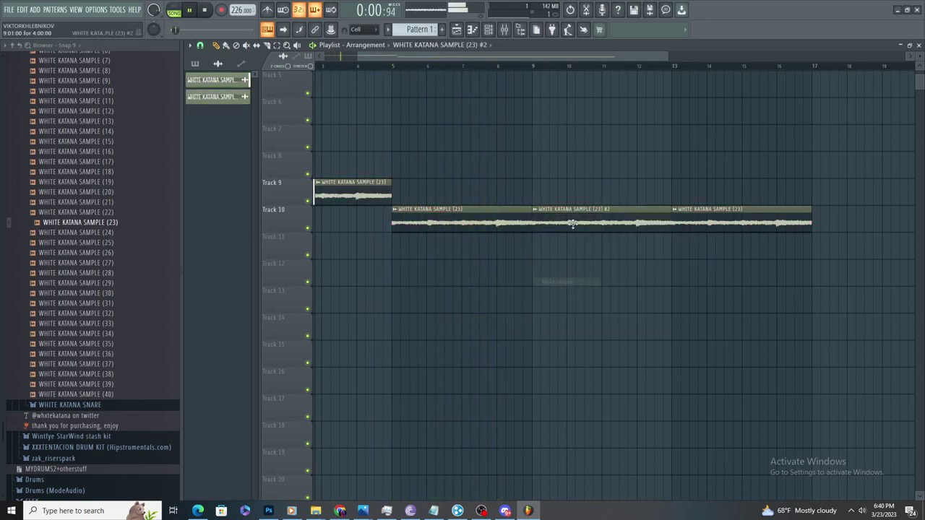
- Reverse the unique sample clip at bar 9 and place a copy of it at bar 13 on Track 10
double_click(571, 222)
left_click(383, 250)
left_click(736, 228)
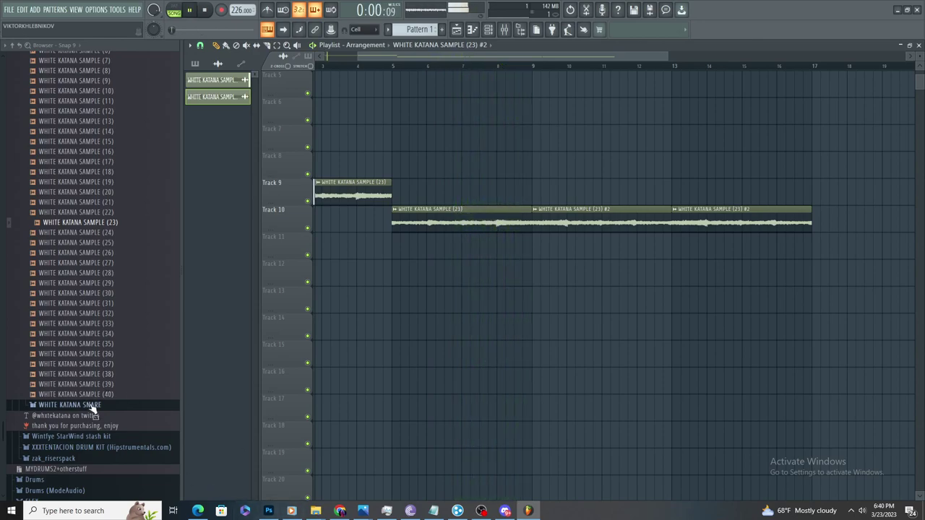
- Open the WHITE KATANA SNARE folder and place WHITE KATANA SNARE (3) on Track 12 at 9:09:00
key("space")
left_click(93, 407)
left_click(103, 406)
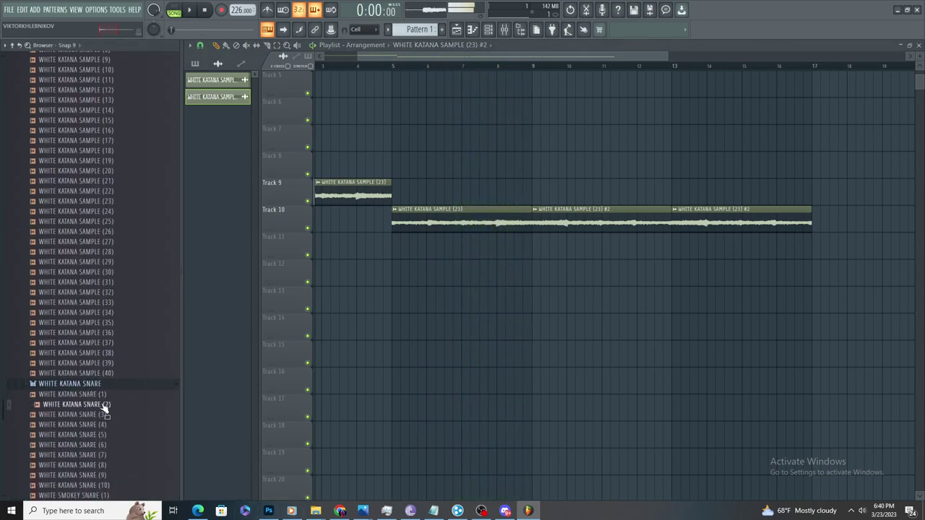
left_click_drag(105, 416, 549, 276)
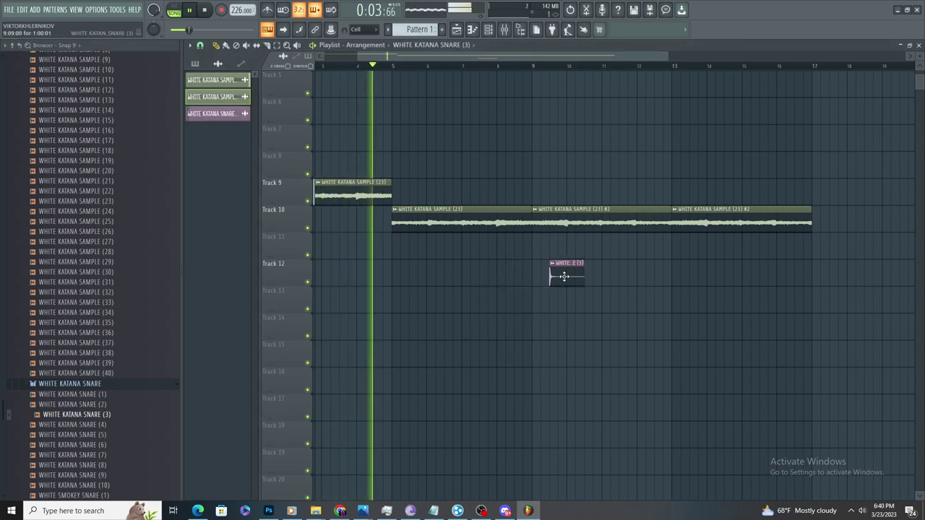
- Add five more WHITE KATANA SNARE (3) clips on Track 12, spaced one bar apart
left_click(596, 277)
left_click(627, 278)
left_click(661, 278)
left_click_drag(704, 289, 701, 279)
left_click(721, 277)
- Move the two reversed clips on Track 10 to bars 13 and 17, and add an unreversed sample clip at bar 9 on Track 11
double_click(590, 208)
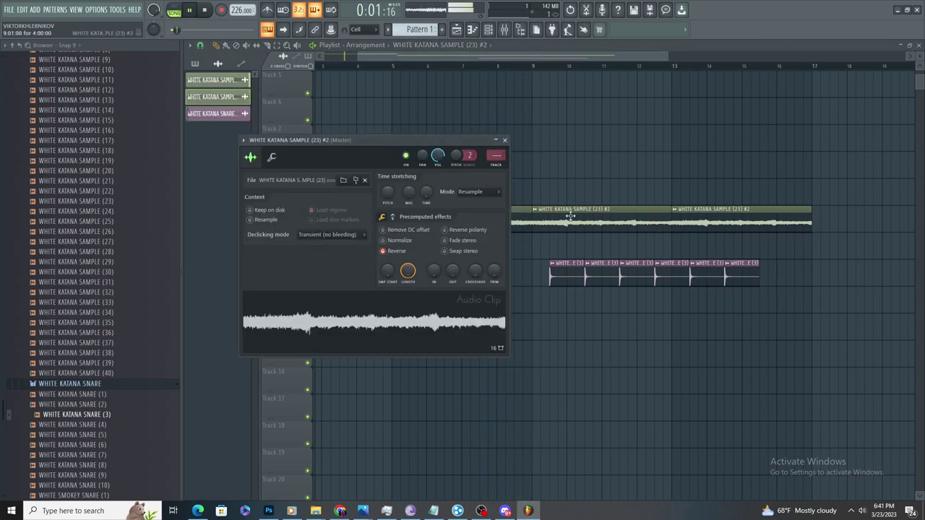
scroll(568, 216, "down", 3)
left_click_drag(532, 214, 685, 217)
left_click_drag(484, 262, 482, 230)
key("ctrl+z")
- Route the unreversed sample to mixer track 1 and load Wave Candy in the first effect slot of Insert 1
double_click(478, 251)
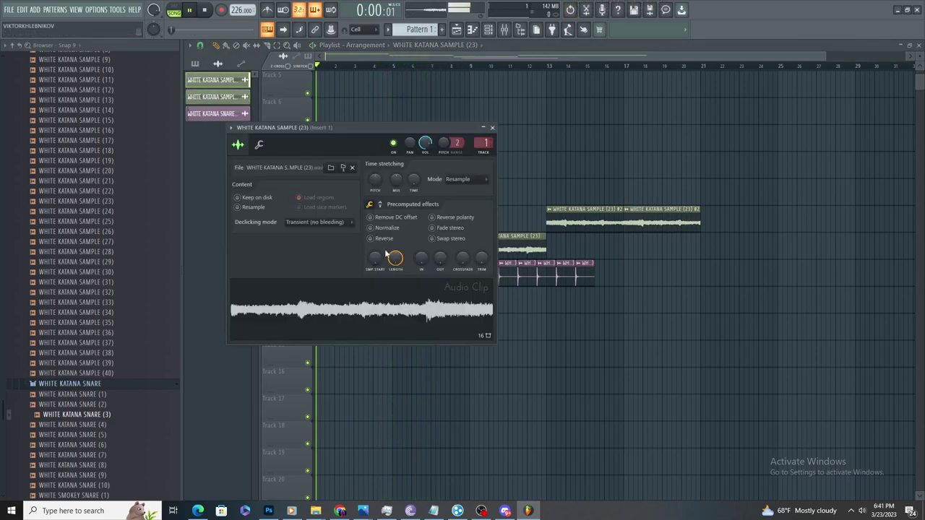
left_click(505, 37)
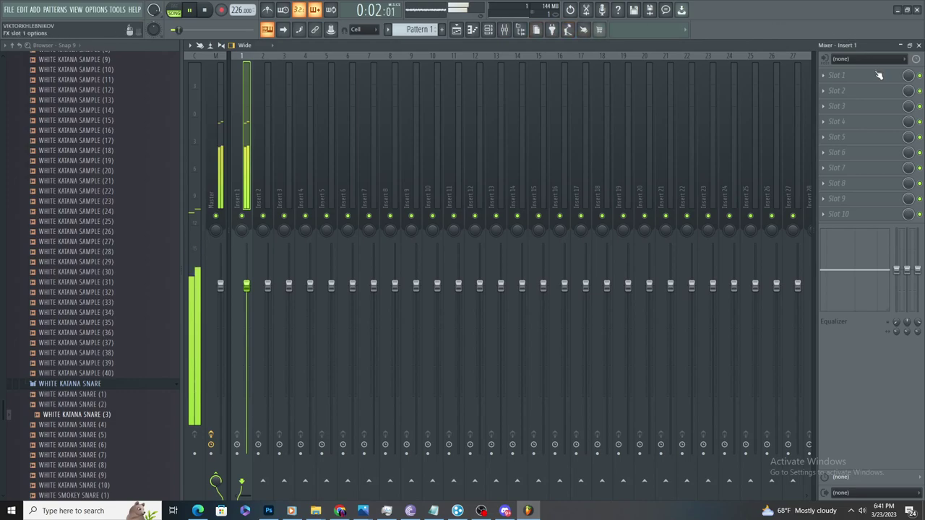
left_click(880, 74)
left_click(763, 235)
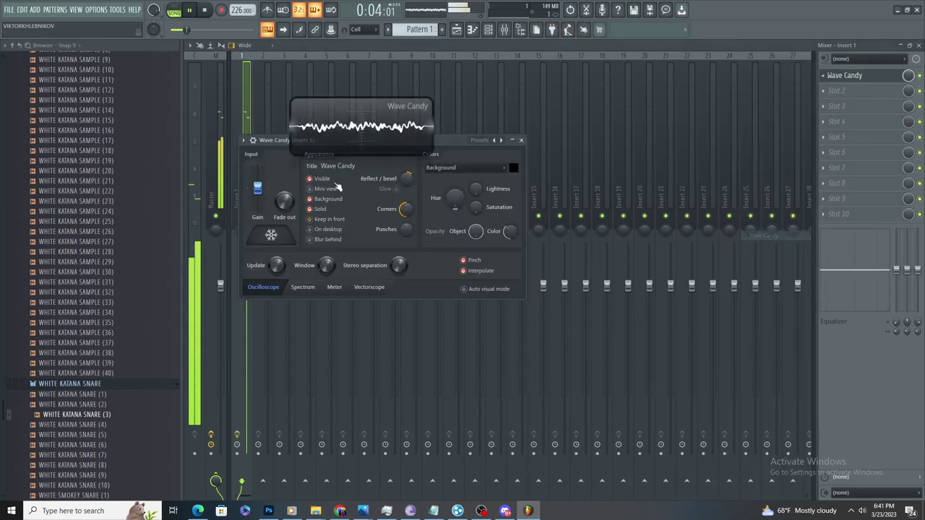
- Enlarge the Wave Candy display vertically, reposition it clear of its settings, and switch it to Spectrum mode
left_click_drag(348, 155, 352, 474)
left_click_drag(376, 334, 667, 278)
left_click(303, 287)
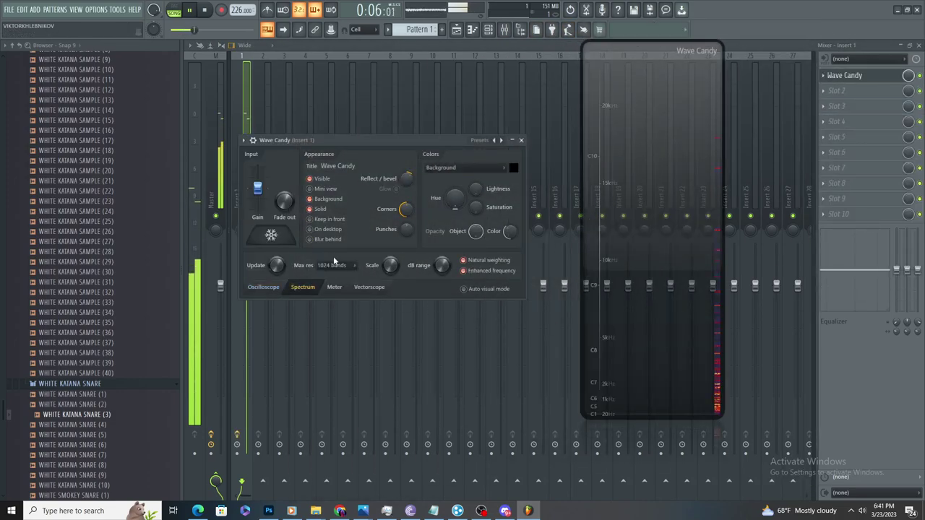
- Set Wave Candy's maximum resolution to 8192 bands, adjust its scale to expand the lower octaves, and return to the playlist
left_click(336, 330)
left_click(343, 278)
left_click(607, 157)
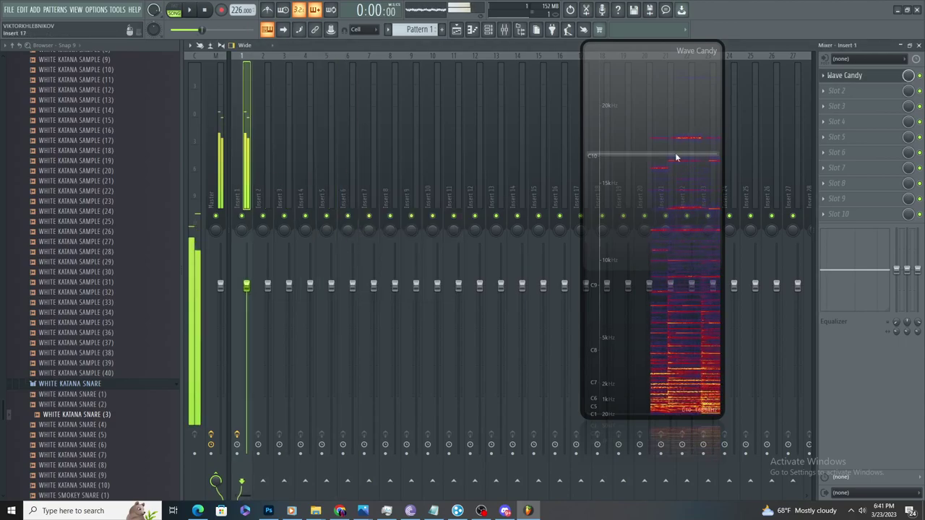
left_click(847, 78)
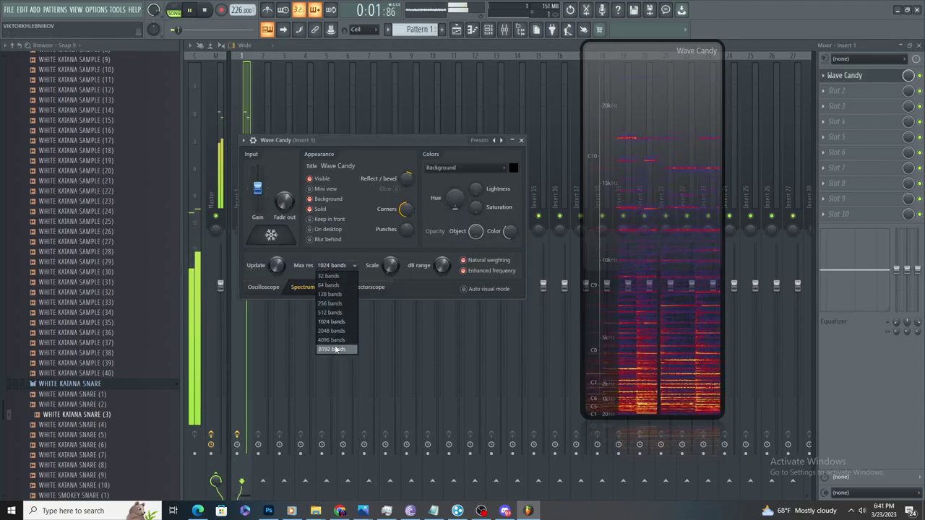
left_click(457, 32)
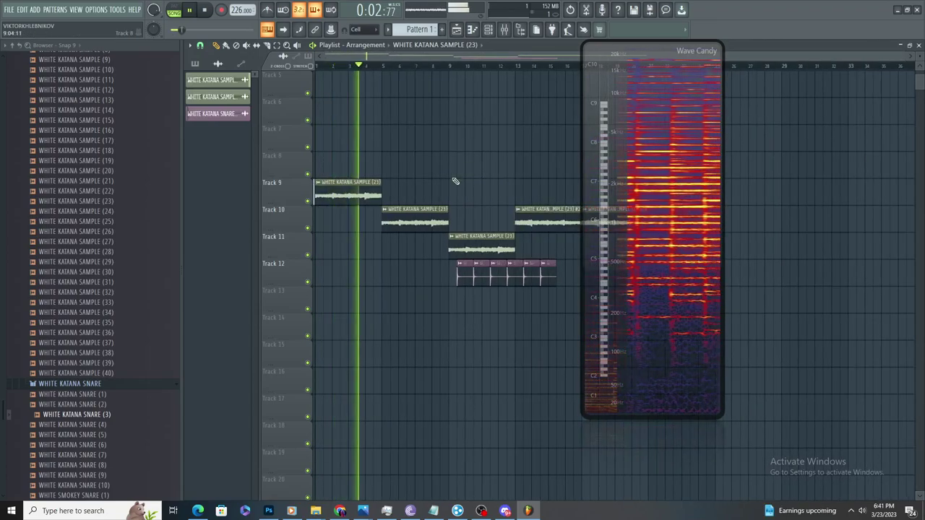
- Play the arrangement while examining the sample's notes in the spectrum, and set the playback position to bar 9
scroll(439, 189, "up", 3)
left_click(438, 195)
right_click(439, 196)
scroll(439, 200, "down", 3)
scroll(438, 201, "up", 3)
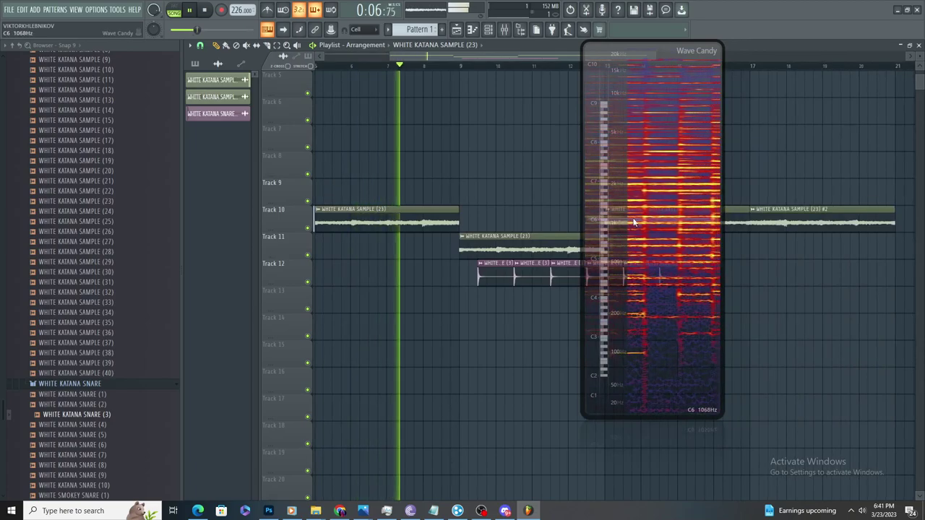
scroll(412, 175, "down", 2)
scroll(412, 175, "up", 2)
scroll(483, 191, "up", 1)
key("space")
left_click(452, 66)
scroll(505, 184, "down", 2)
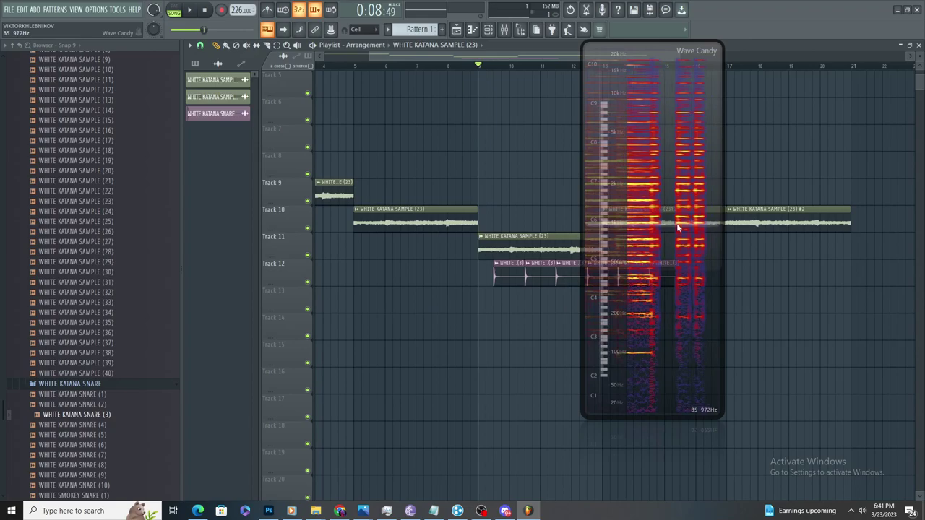
- Adjust the pitch of WHITE KATANA SNARE (3) in its channel settings and play the snares with the sample
double_click(503, 272)
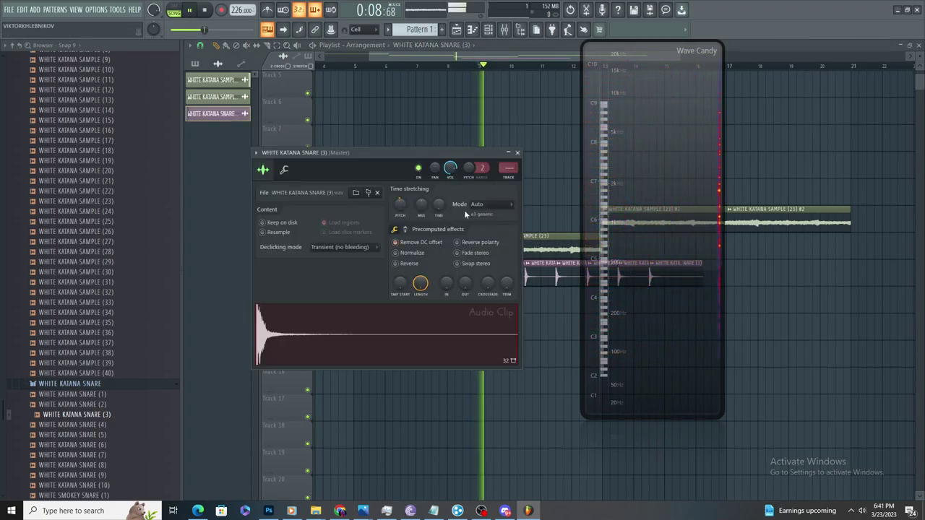
left_click(551, 194)
right_click(551, 194)
scroll(502, 212, "down", 2)
scroll(503, 253, "up", 3)
scroll(497, 270, "down", 2)
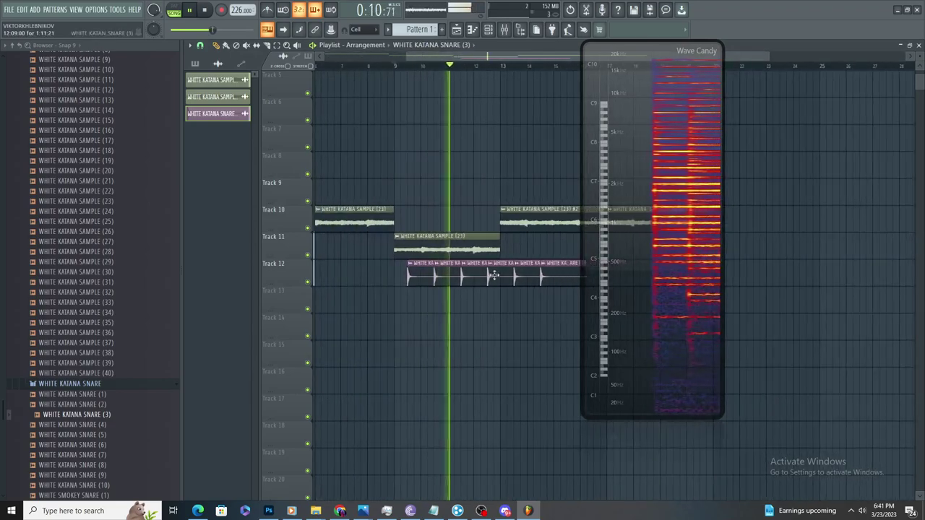
- Inspect the fade-out setting of WHITE KATANA SNARE (3) and close its channel settings
scroll(493, 277, "up", 3)
double_click(488, 279)
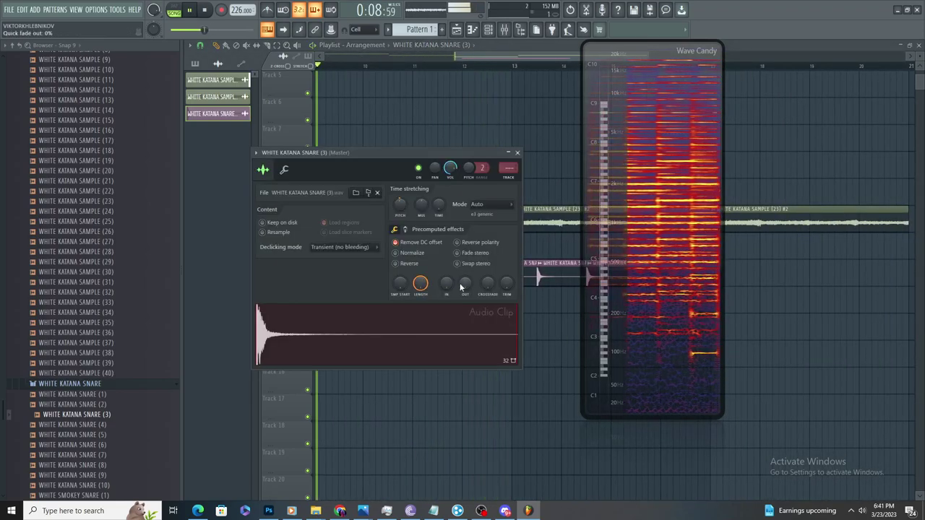
key("Escape")
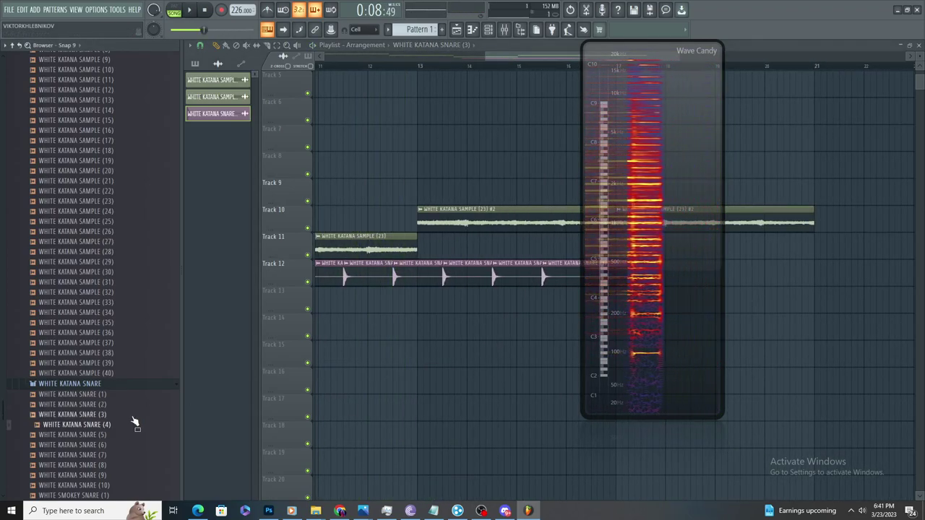
- Replace the Track 12 snare sample with WHITE KATANA SNARE (4) and play the snares with the sample
left_click_drag(331, 301, 351, 279)
key("space")
scroll(419, 315, "up", 5)
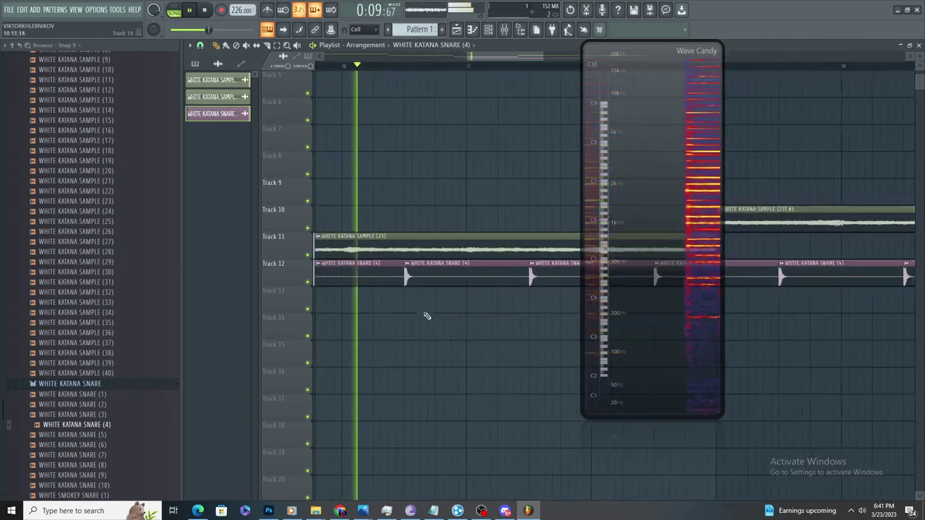
key("space")
- Remove the fade-out of WHITE KATANA SNARE (4) in its channel settings and play the arrangement
double_click(438, 277)
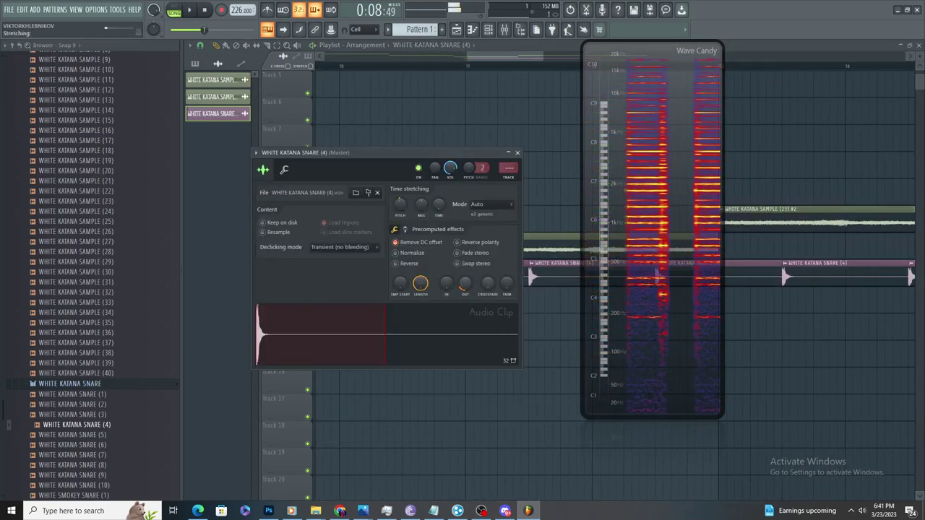
left_click_drag(465, 283, 466, 332)
left_click(495, 455)
key("space")
right_click(495, 455)
key("space")
- Inspect the quick fade-in of WHITE KATANA SNARE (4), position the bar 10 snare at 10:09:00 and replay the snares
double_click(478, 274)
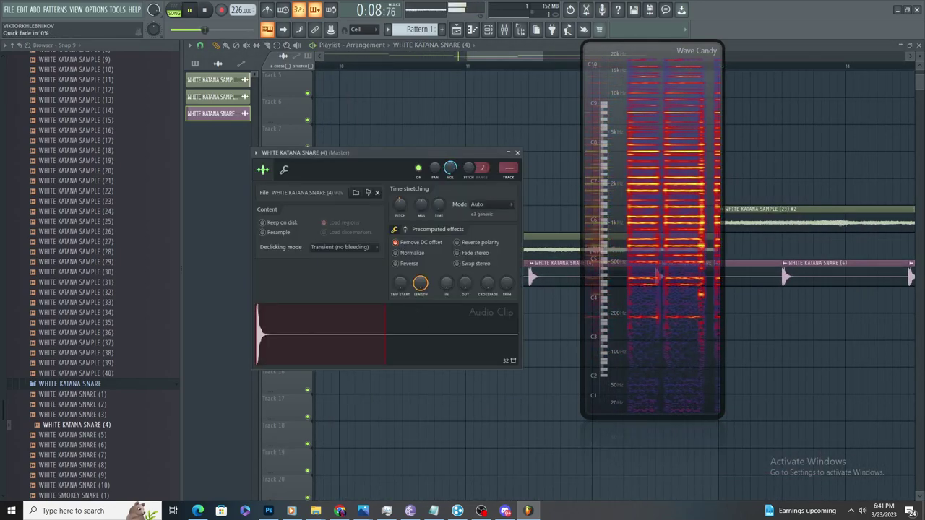
left_click(424, 417)
right_click(424, 417)
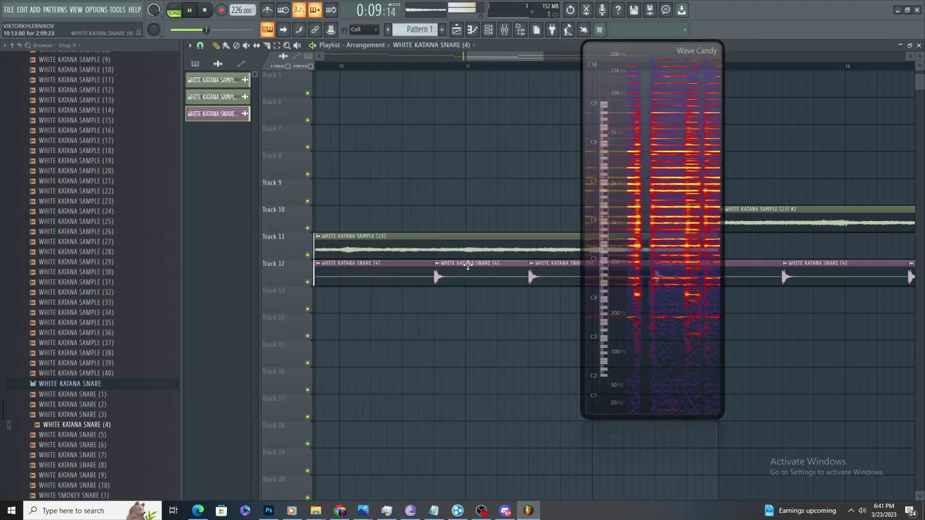
scroll(454, 279, "down", 2)
scroll(454, 280, "up", 3)
key("space")
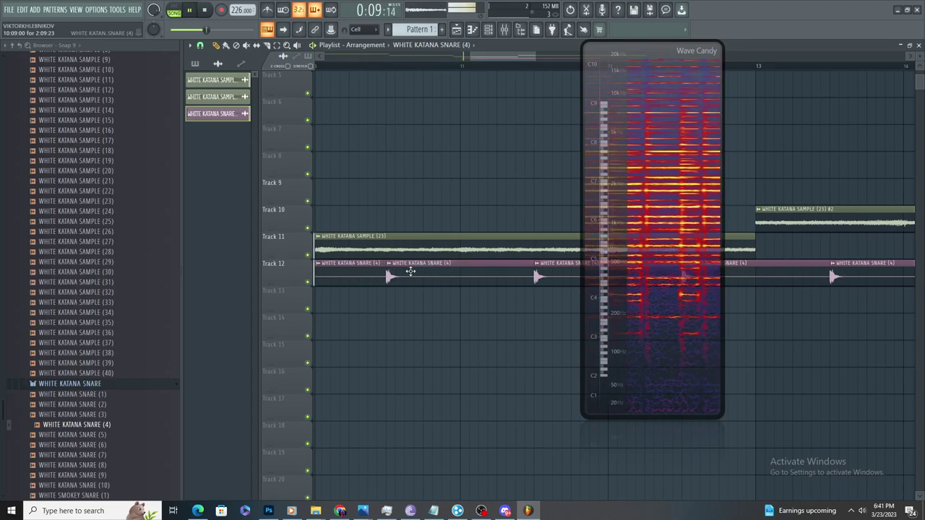
key("space")
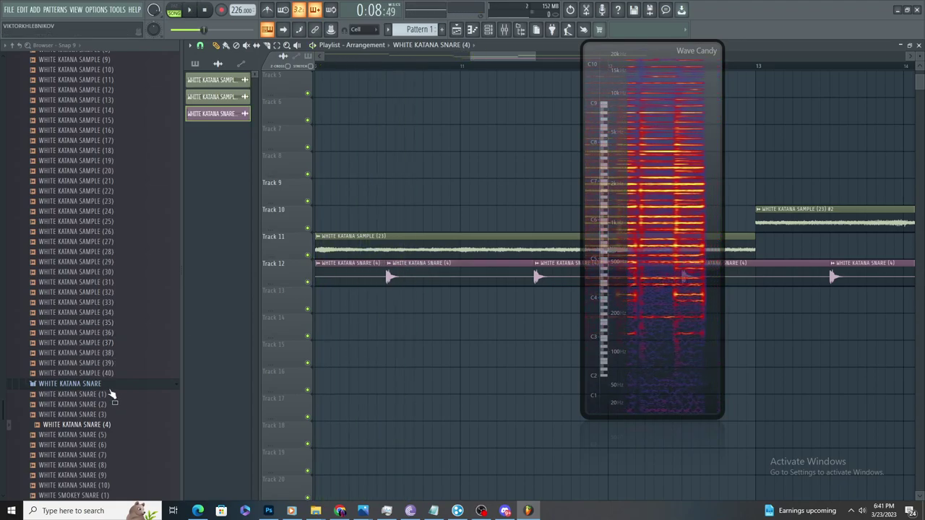
- Audition samples in the WHITE KATANA SNARE folder and place WHITE KATANA SNARE (9) on Track 14 in bar 10
left_click(110, 389)
left_click(111, 388)
left_click(113, 405)
scroll(120, 393, "down", 3)
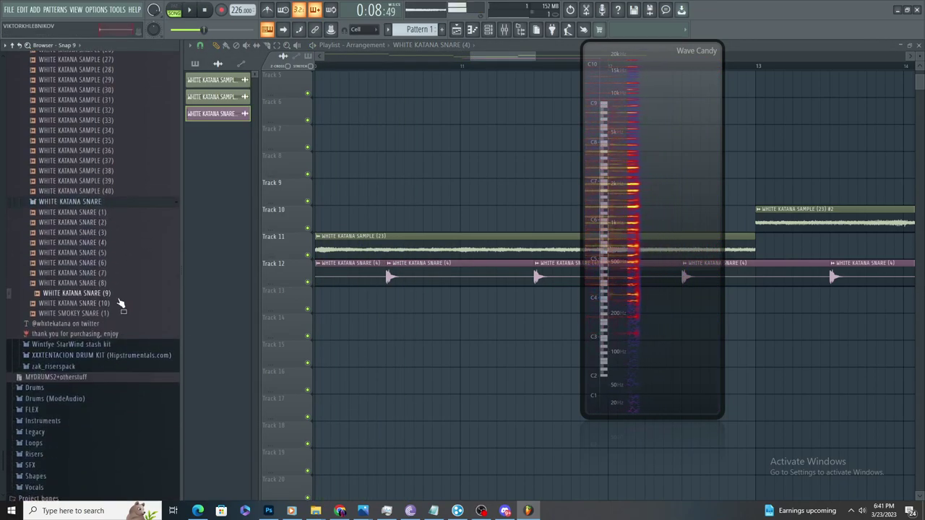
left_click_drag(121, 298, 363, 334)
- Adjust the time stretching of WHITE KATANA SNARE (9) in its channel settings and play it with the beat
key("space")
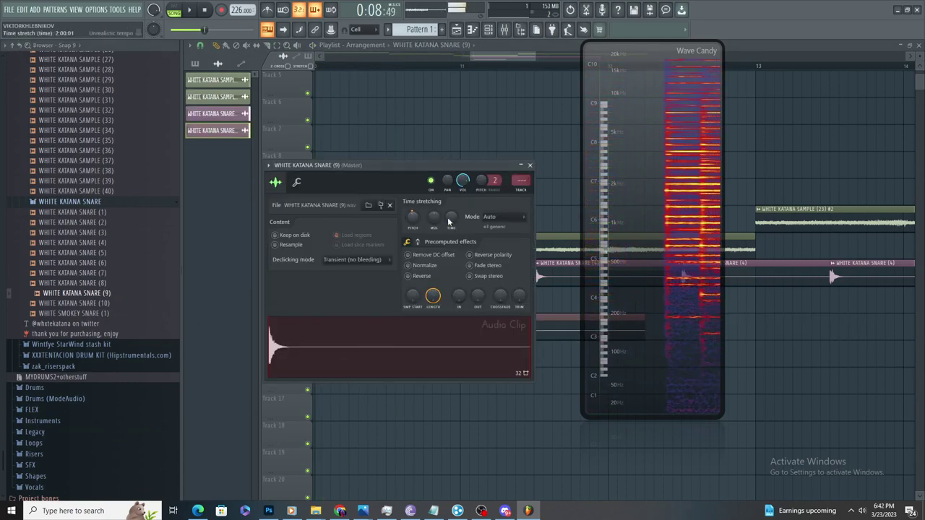
right_click(436, 403)
scroll(441, 393, "down", 3)
scroll(470, 350, "up", 2)
key("space")
key("space")
- Enable Remove DC offset and add a slight fade-in on WHITE KATANA SNARE (9), and play the result
double_click(419, 319)
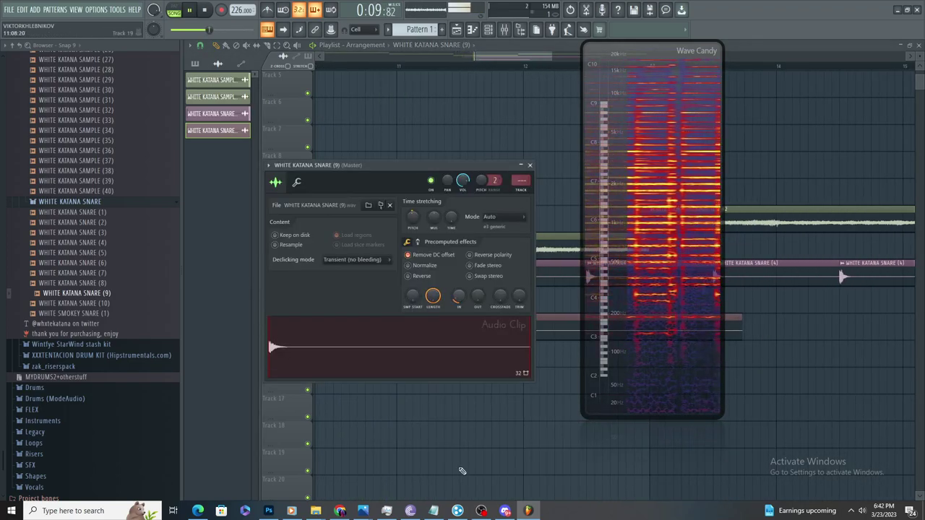
left_click(462, 471)
right_click(461, 468)
key("space")
key("space")
- Browse the X HI HATS folder of the XXXTENTACION DRUM KIT and place X HIH HAT (4) on Track 16 in bar 10
scroll(137, 317, "down", 3)
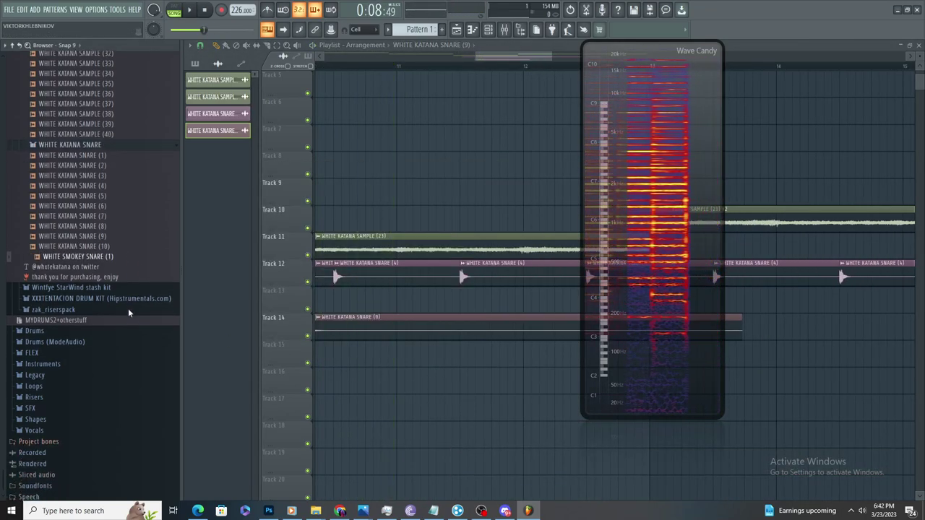
left_click(110, 286)
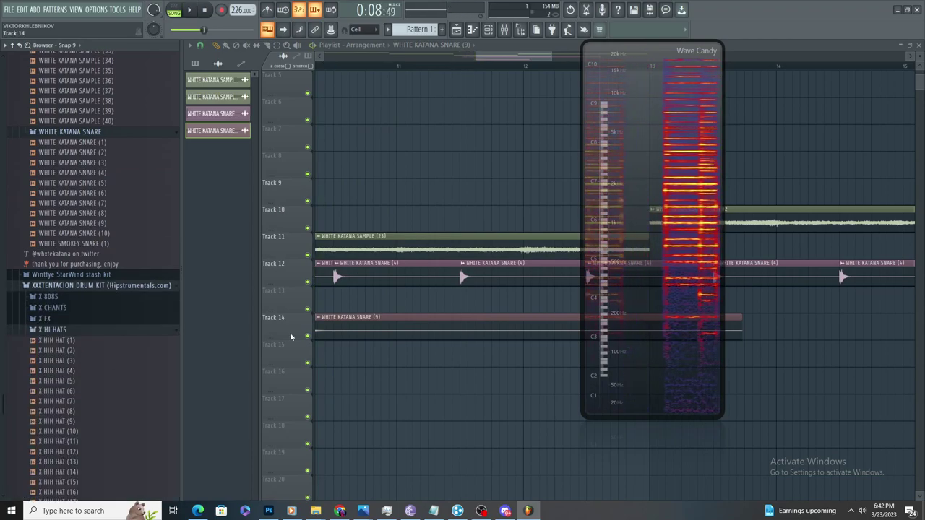
key("space")
left_click_drag(172, 378, 395, 376)
- Raise the fade-out of X HIH HAT (4) in its channel settings, close them and play the beat
double_click(395, 377)
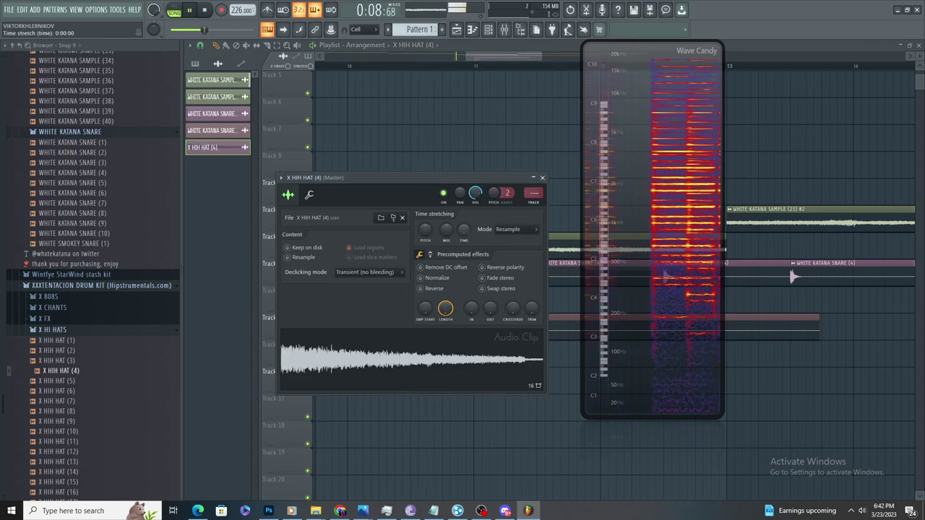
key("space")
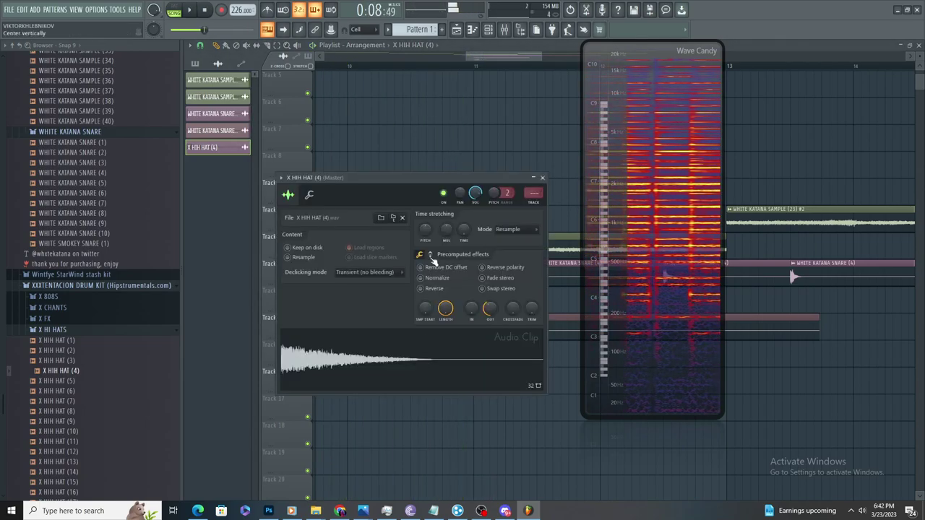
right_click(462, 511)
left_click(540, 447)
key("space")
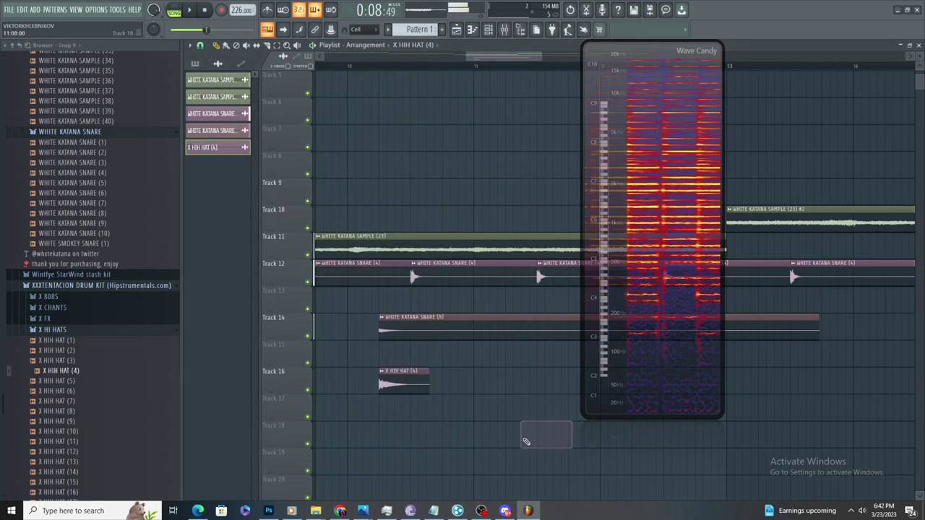
right_click(432, 334)
scroll(433, 339, "down", 2)
scroll(432, 359, "up", 1)
left_click(432, 375)
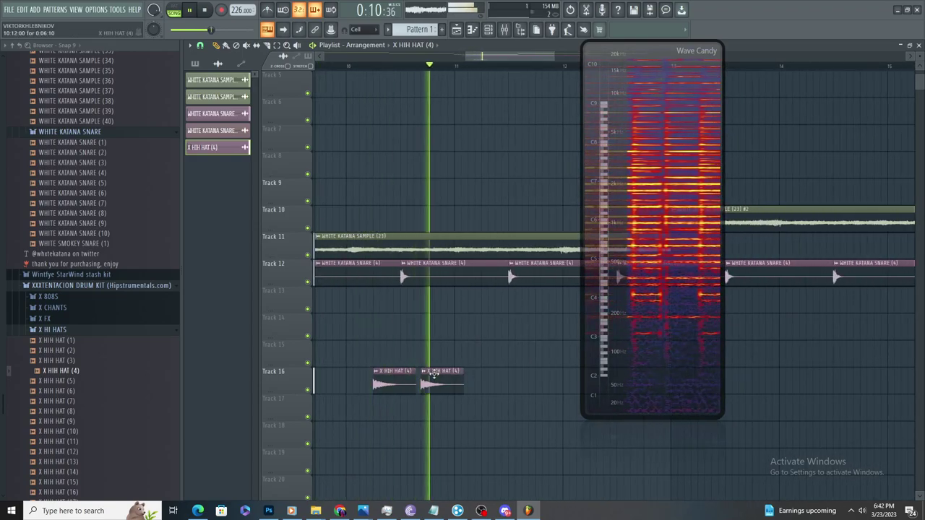
right_click(442, 385)
key("ctrl+z")
key("ctrl+alt+z")
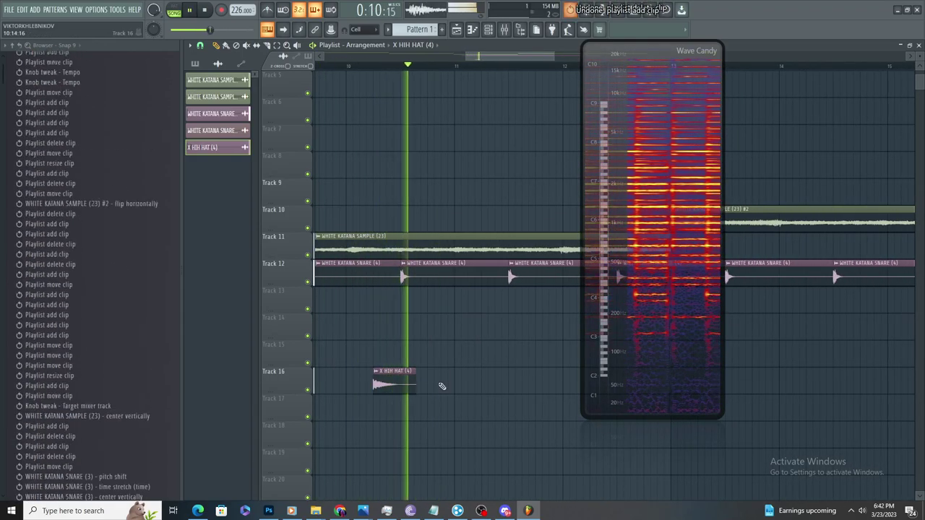
key("ctrl+alt+z")
- Add a second X HIH HAT (4) clip at the start of bar 11 on Track 16 and play the pattern
key("space")
key("space")
scroll(441, 385, "down", 2)
scroll(426, 385, "up", 2)
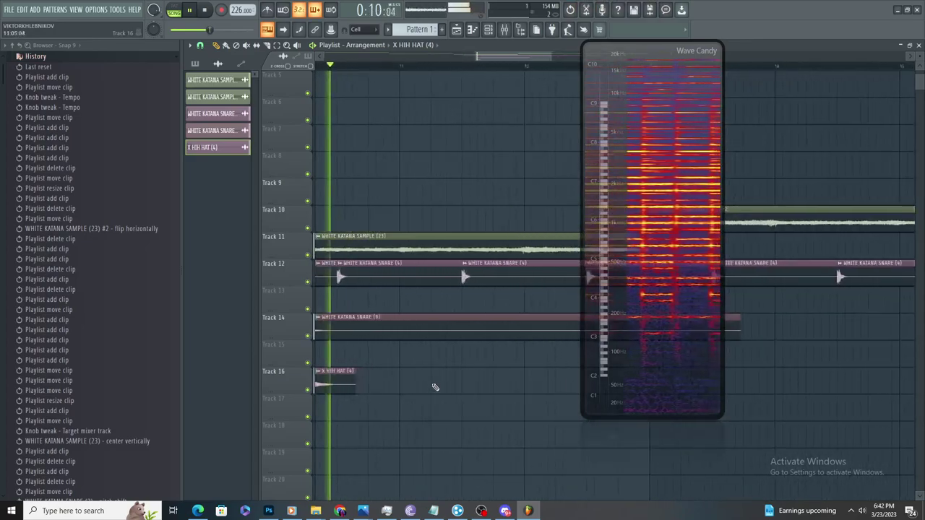
left_click(413, 378)
key("space")
key("space")
scroll(401, 384, "down", 2)
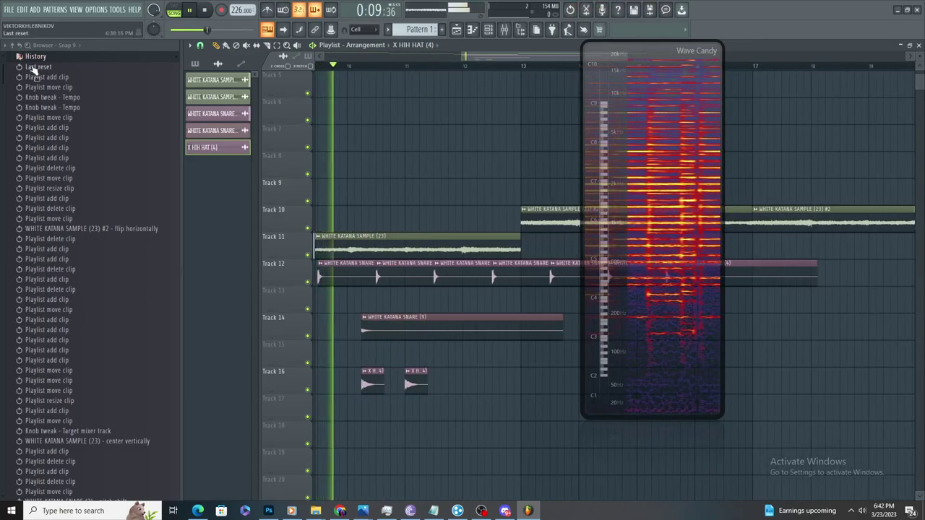
- Collapse the browser's History folder and add X HIH HAT (4) clips on Track 16 at 11:13 and 12:05
left_click(33, 57)
scroll(467, 384, "up", 1)
scroll(463, 379, "up", 2)
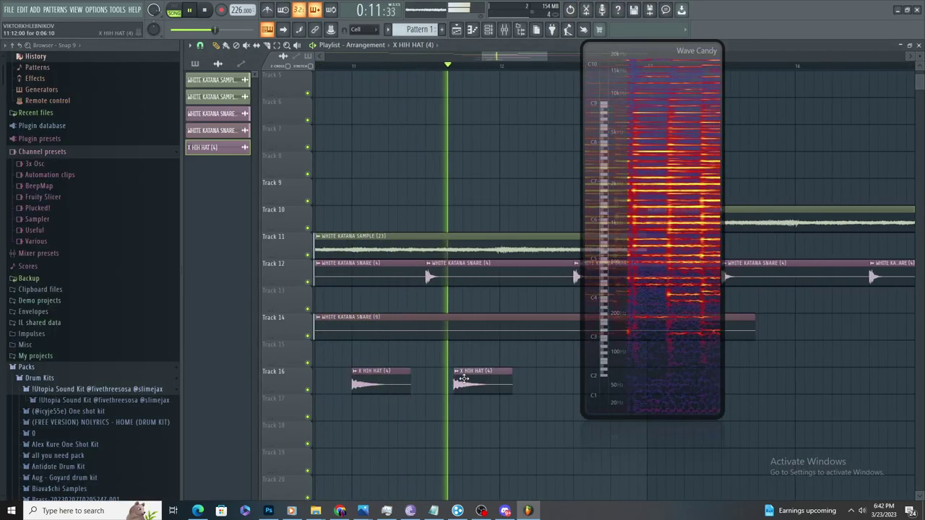
left_click(515, 382)
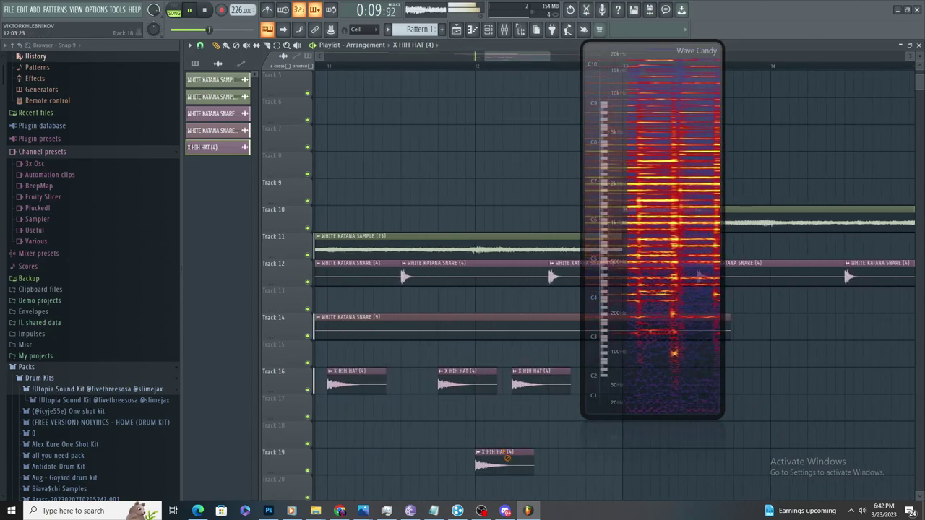
scroll(478, 390, "down", 3)
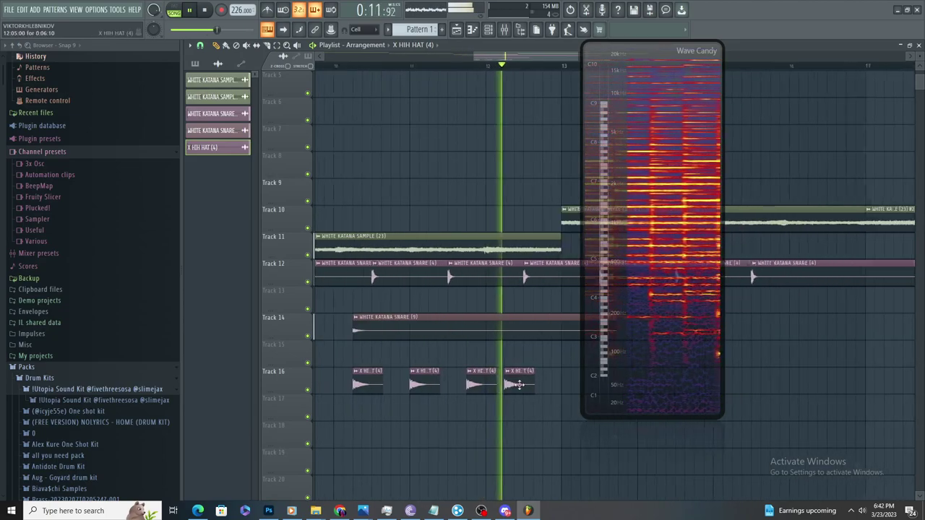
- Move the Wave Candy window clear of the clips and copy WHITE KATANA SNARE (9) to 14:05 on Track 14
scroll(488, 405, "up", 1)
left_click_drag(638, 332, 796, 334)
left_click(534, 332)
left_click(621, 330)
left_click(607, 404)
right_click(607, 404)
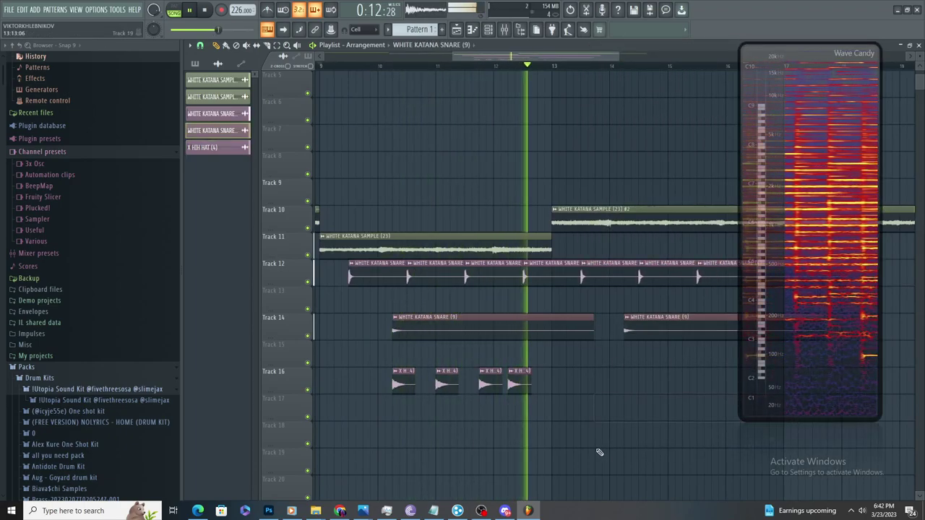
- Try the last X HIH HAT (4) clip on Track 16 at 12:03:00 and 12:05:00, and delete it
scroll(522, 394, "up", 2)
left_click(514, 386)
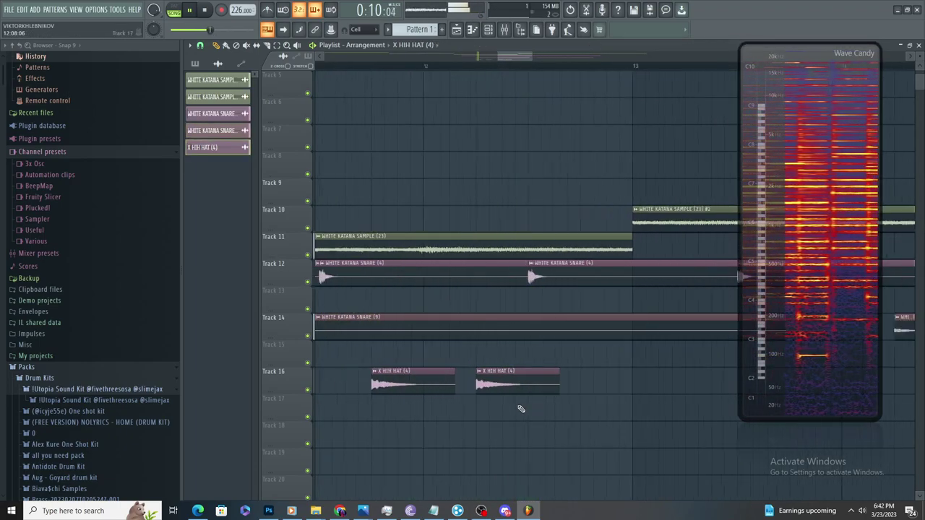
left_click_drag(511, 390, 477, 388)
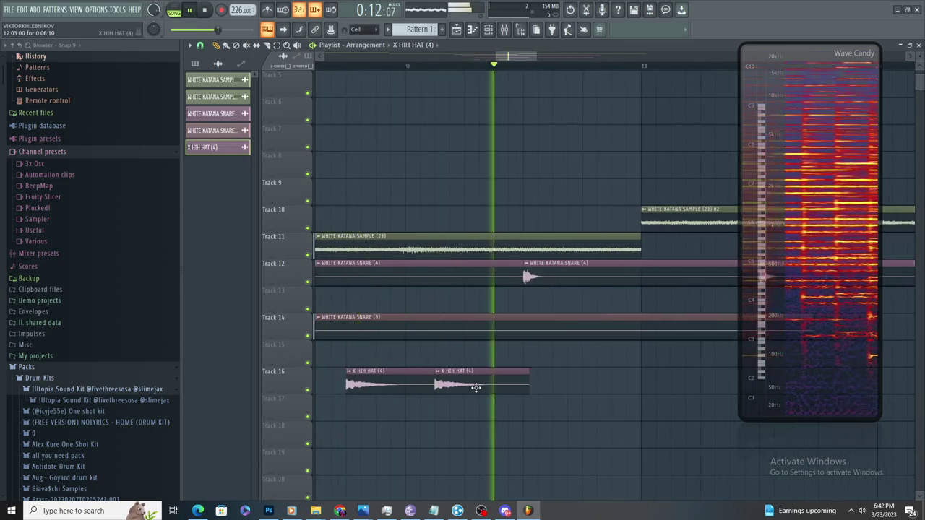
scroll(500, 376, "down", 2)
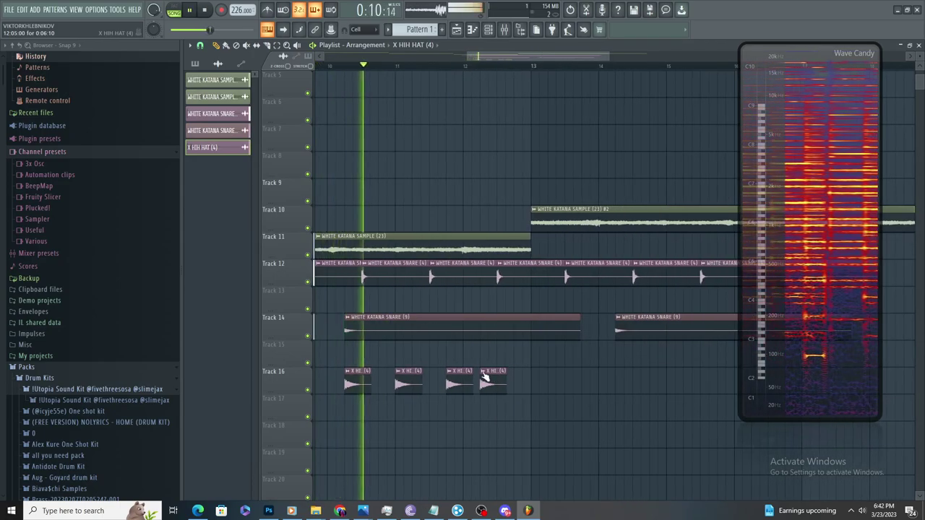
scroll(494, 375, "down", 3)
scroll(497, 374, "up", 3)
right_click(495, 383)
- Play the arrangement repeatedly and examine the hi-hat clips on Track 16 against the snares and sample
key("space")
scroll(483, 386, "up", 2)
scroll(481, 386, "down", 4)
scroll(479, 386, "up", 4)
scroll(470, 382, "up", 1)
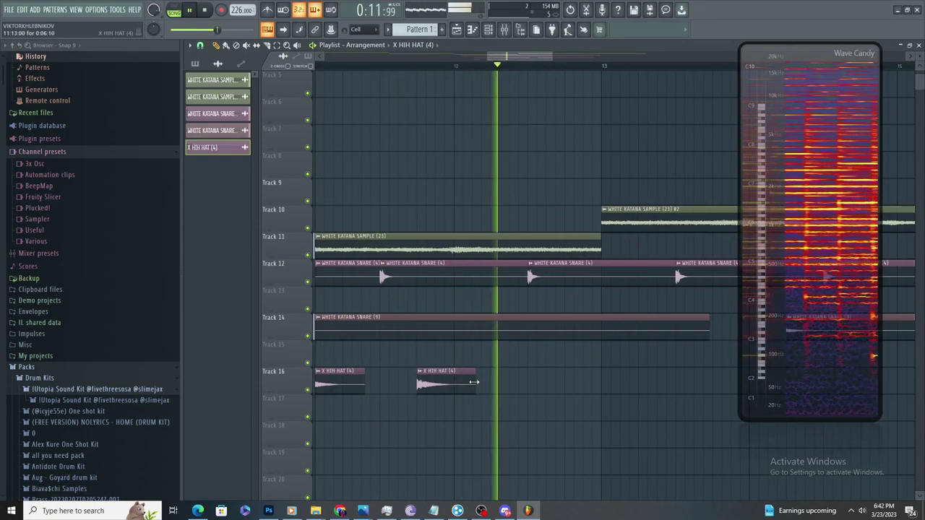
key("space")
scroll(451, 379, "down", 3)
key("space")
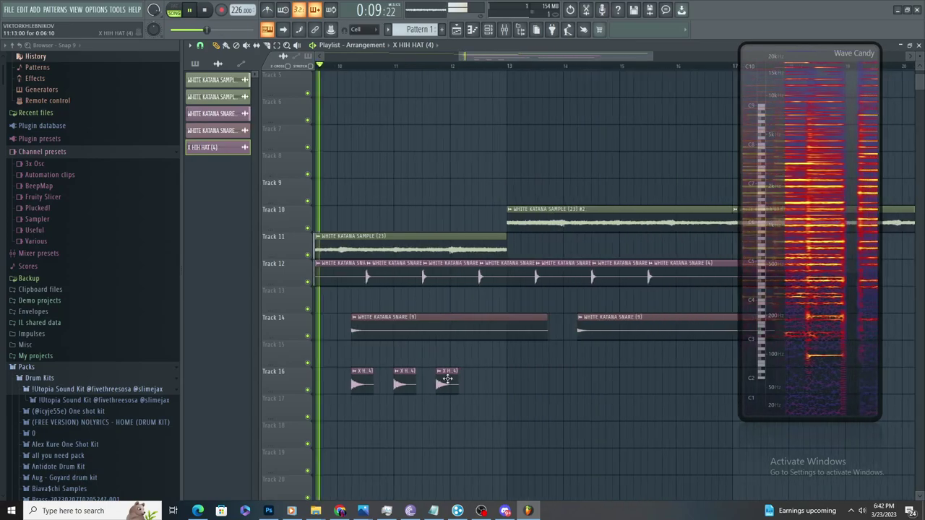
scroll(446, 378, "down", 2)
scroll(369, 368, "up", 3)
scroll(570, 400, "up", 3)
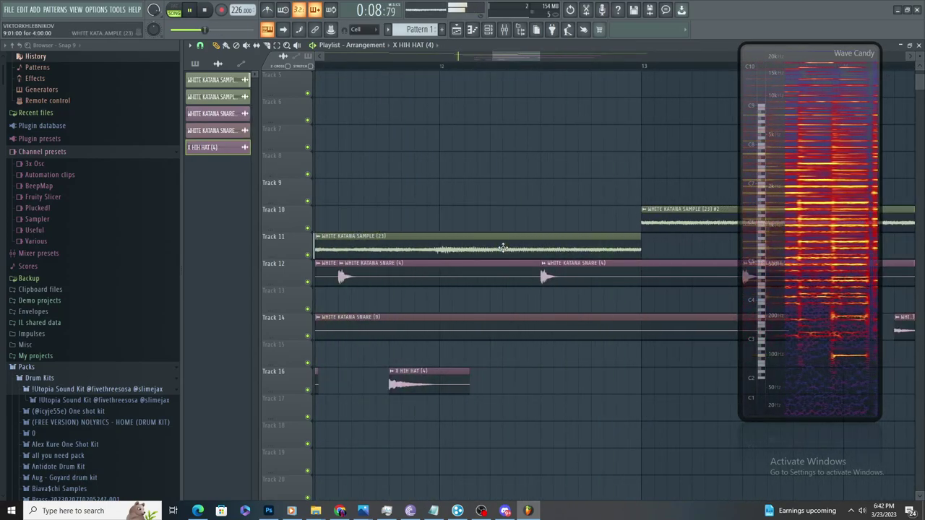
- Browse the snap folder of drum kit 0 and place dreamcatcher snap on Track 15 at 12:09:00
scroll(93, 297, "down", 5)
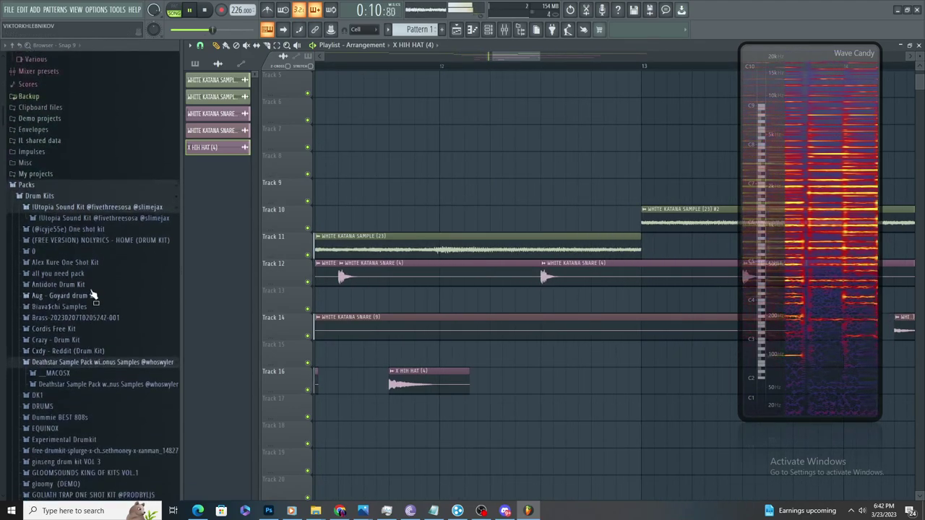
left_click(98, 252)
left_click(66, 373)
key("space")
left_click(67, 385)
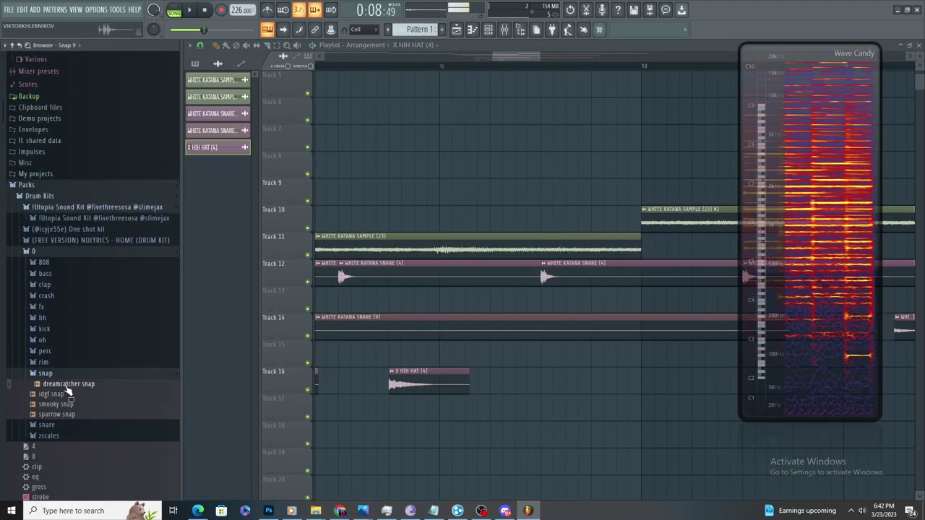
left_click_drag(560, 360, 549, 357)
key("space")
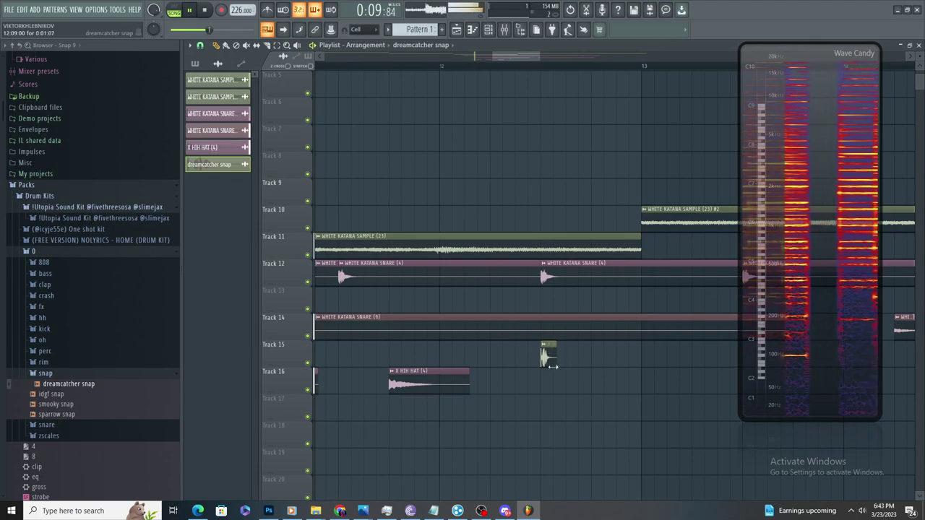
- Enable Remove DC offset for dreamcatcher snap in its channel settings and play it with the beat
double_click(548, 361)
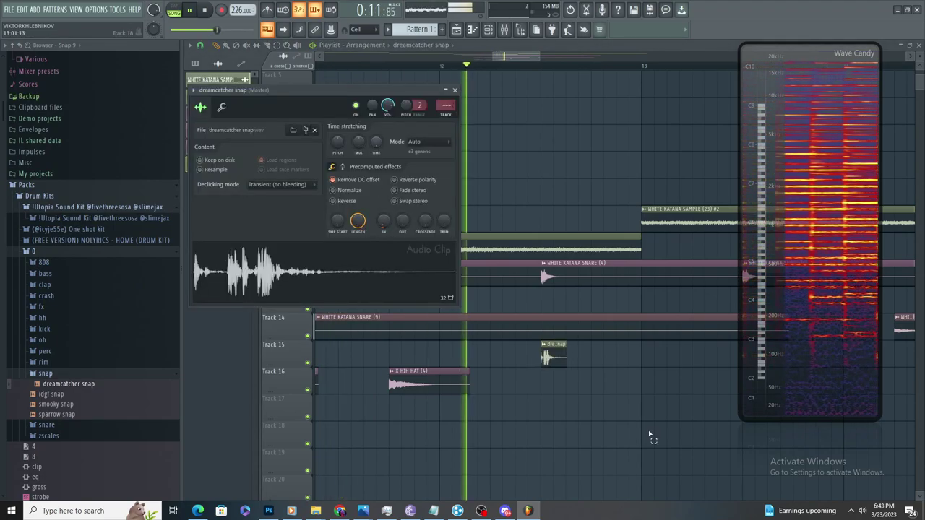
right_click(652, 435, "ctrl")
right_click(619, 448, "ctrl")
key("space")
key("space")
- Replace the WHITE KATANA SAMPLE (23) #2 clip at bar 13 with a WHITE KATANA SAMPLE (23) clip on Track 11
scroll(574, 399, "down", 2)
scroll(538, 353, "up", 4)
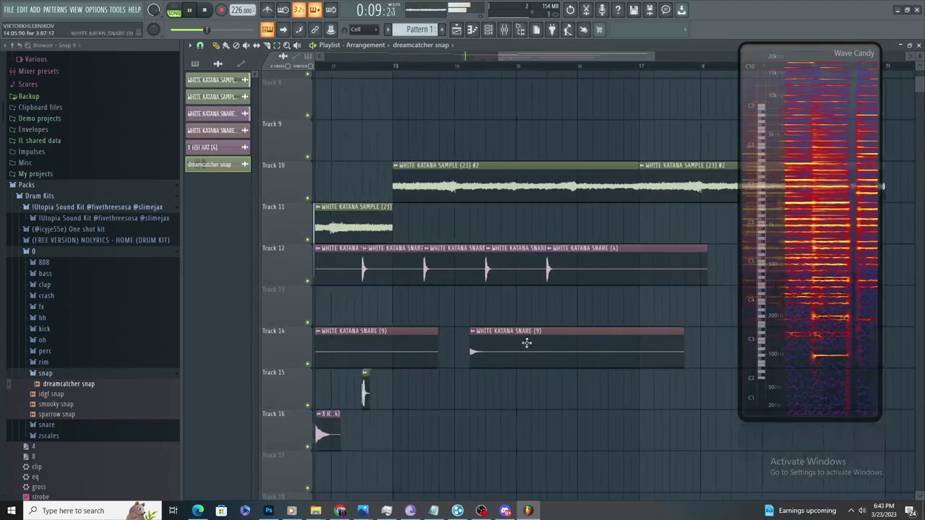
scroll(506, 318, "down", 5)
left_click(493, 248)
left_click(497, 230)
left_click(519, 219)
right_click(569, 179)
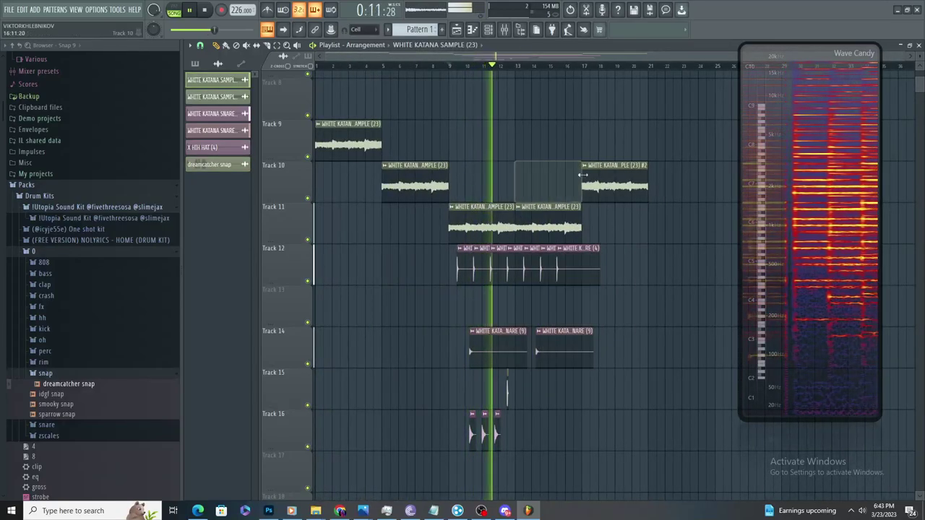
- Pick the WHITE KATANA SAMPLE (23) #2 clip at bar 17 on Track 10 and play the changed arrangement
left_click(601, 182)
left_click(650, 213)
left_click(628, 338)
right_click(645, 328)
key("space")
key("space")
scroll(491, 433, "up", 4)
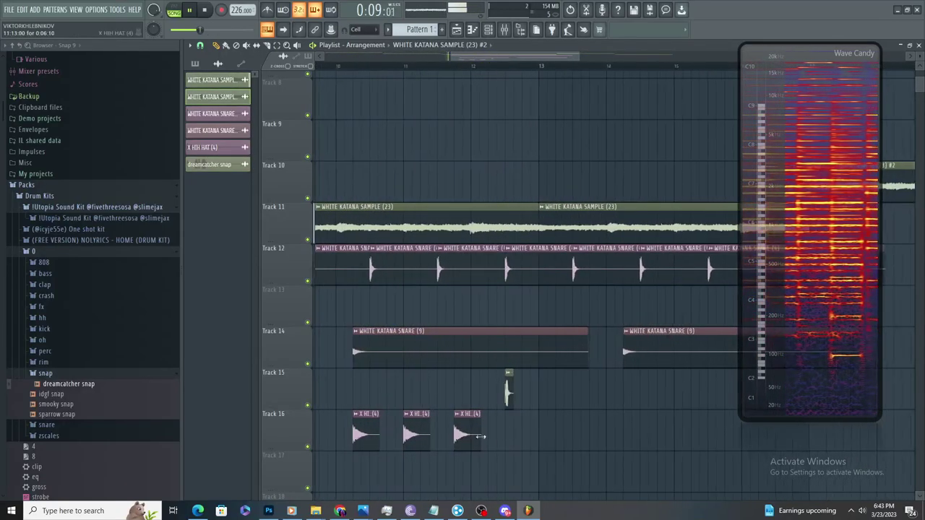
- Move the WHITE KATANA SAMPLE (23) clip that ends at bar 13 from Track 11 up to Track 10
scroll(505, 332, "up", 4)
left_click_drag(523, 219, 536, 181)
scroll(636, 197, "up", 3)
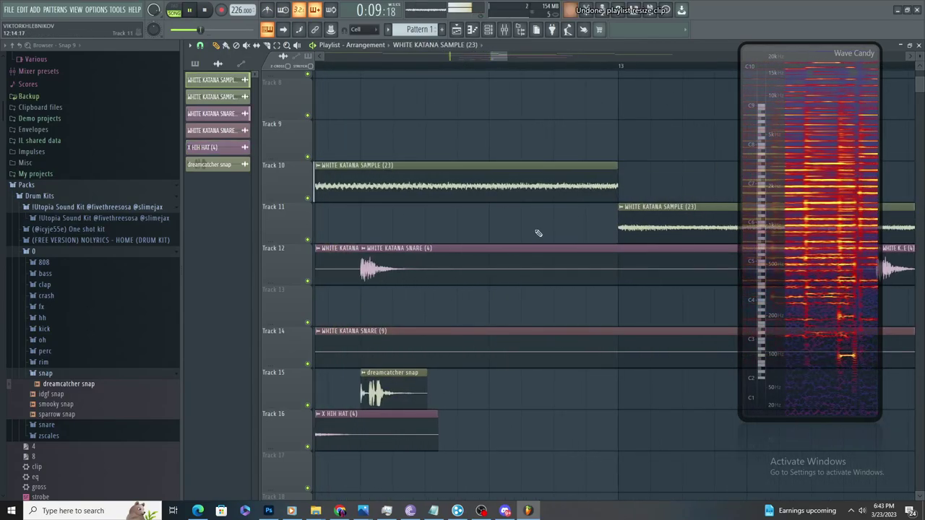
- Place WHITE KATANA SNARE (4) clips on Track 13 at 12:05:00 and on Track 15 at 12:15:00
scroll(543, 216, "down", 4)
scroll(539, 191, "up", 3)
left_click(501, 266)
left_click(457, 306)
scroll(502, 361, "down", 3)
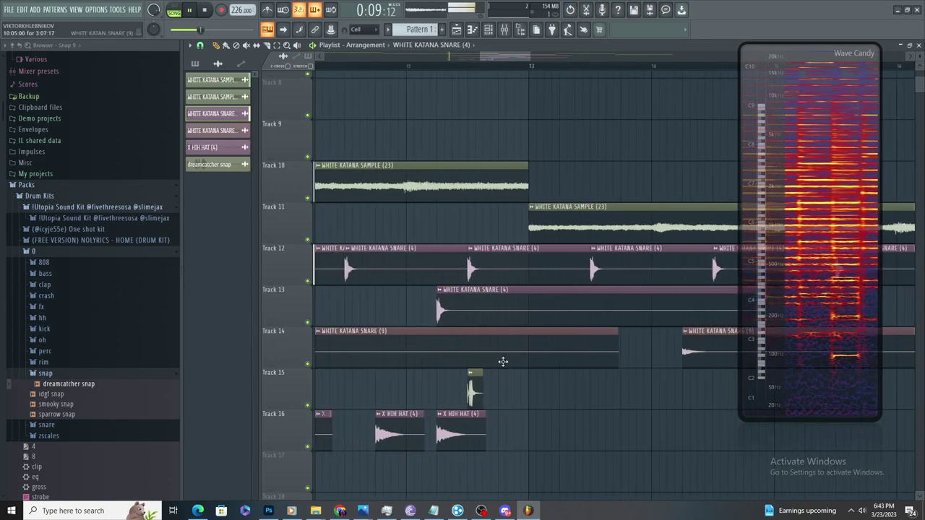
scroll(541, 455, "up", 3)
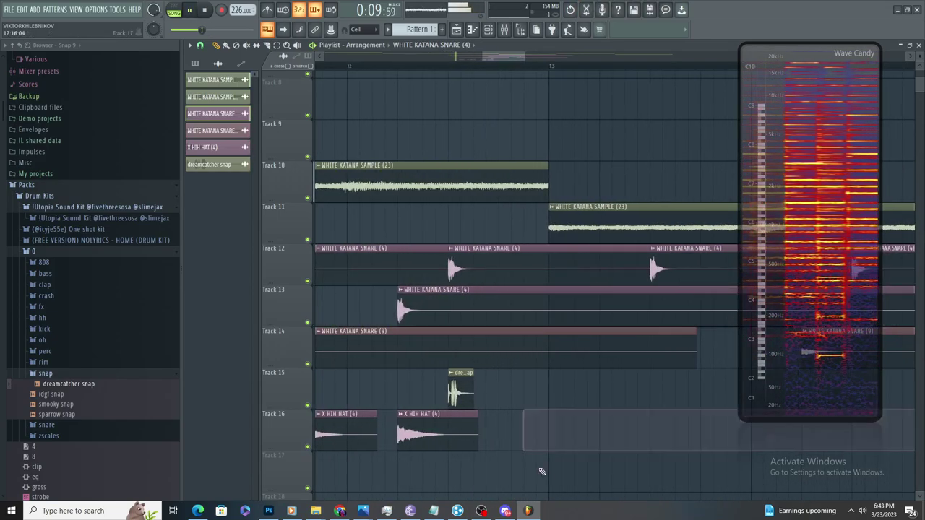
left_click(526, 388)
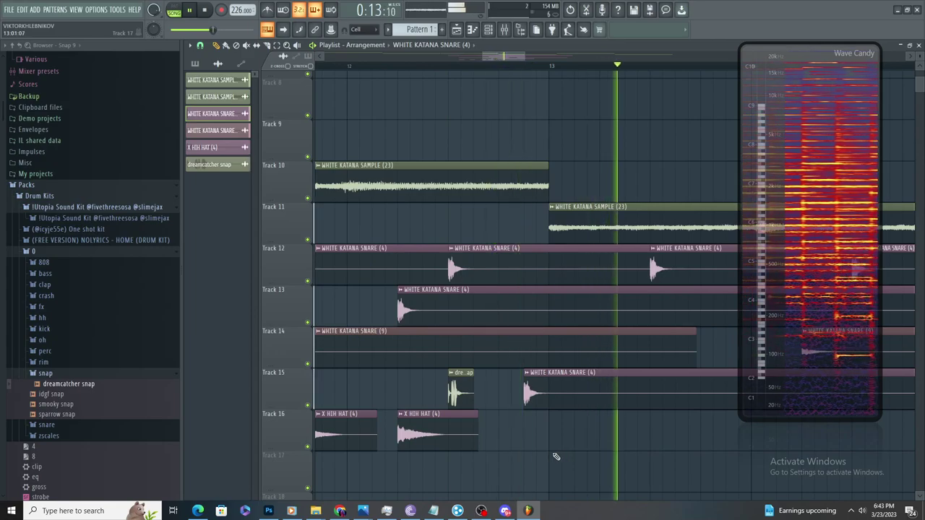
- Make the Track 13 WHITE KATANA SNARE (4) clip unique and lower the volume in its channel settings
scroll(542, 440, "down", 3)
scroll(525, 361, "up", 2)
left_click(488, 293)
left_click(499, 352)
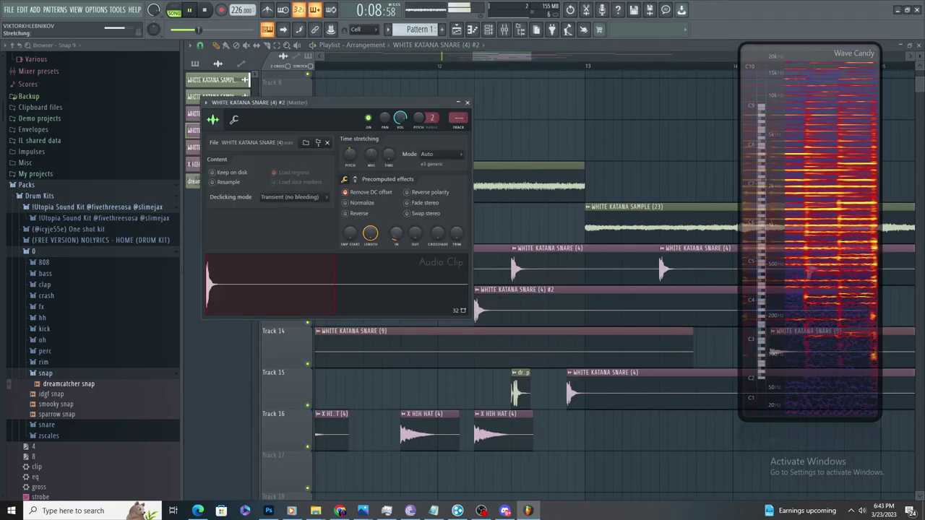
- Replace the Track 15 snare clip at 12:15:00 with WHITE KATANA SNARE (4) #2 and remove the stray clip on Track 17
right_click(609, 388)
left_click(572, 392)
left_click(578, 454)
right_click(580, 459)
scroll(580, 459, "down", 2)
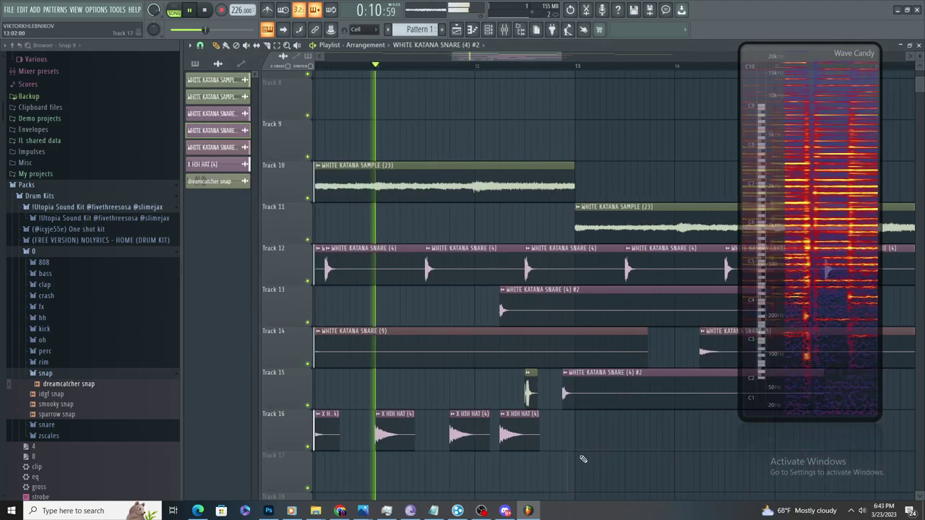
scroll(556, 466, "up", 2)
key("space")
- Browse the rim folder, place obmanochka rim on Track 17 at 12:15:00 and play it with the beat
left_click(100, 364)
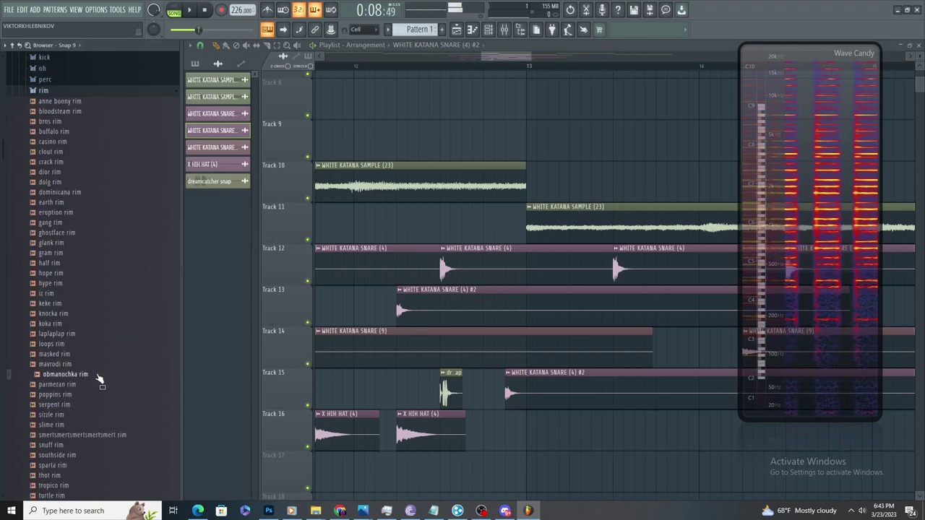
left_click_drag(506, 472, 507, 473)
key("space")
scroll(513, 479, "down", 5)
scroll(379, 354, "up", 2)
key("space")
key("space")
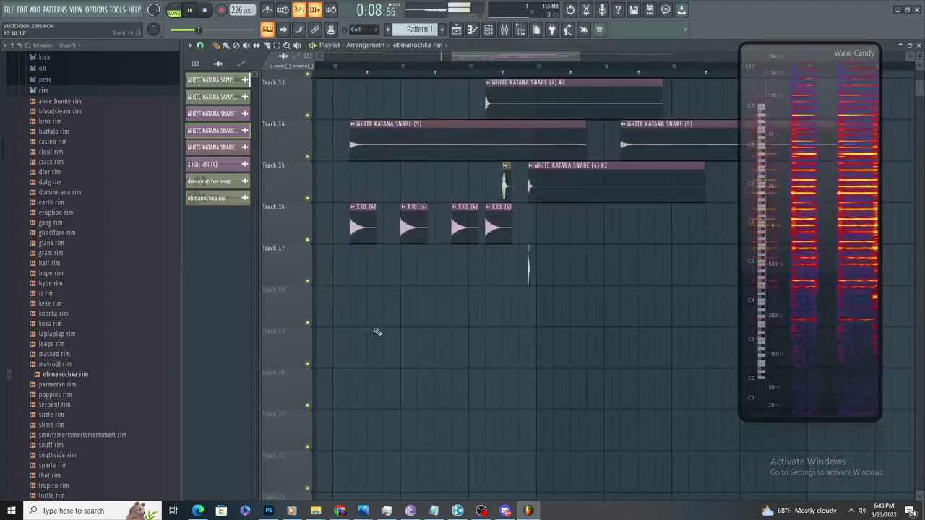
- Place obmanochka rim clips on Track 17 at 9:15:00 and 13:15:00 and delete the one at 12:15:00
scroll(354, 318, "down", 1)
key("space")
scroll(329, 307, "up", 2)
left_click_drag(379, 267, 386, 265)
key("space")
right_click(662, 273)
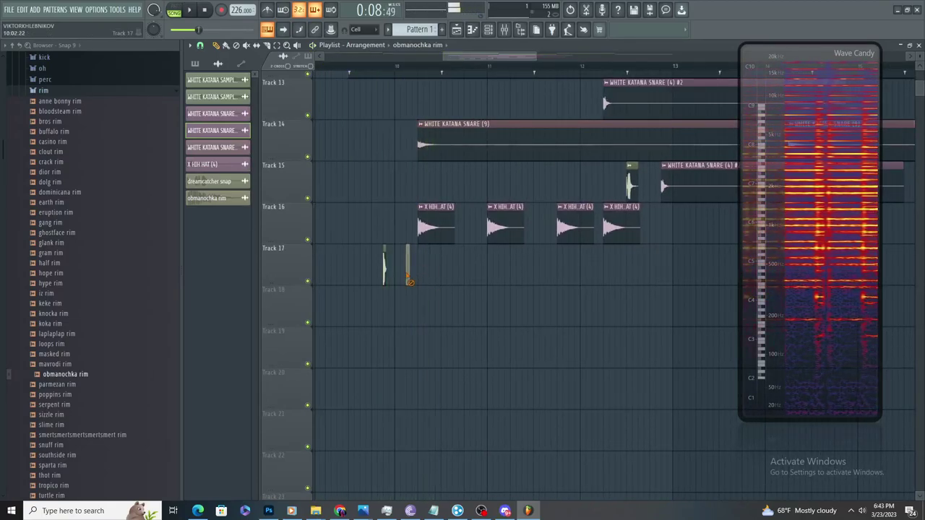
scroll(410, 276, "up", 2)
scroll(431, 289, "down", 4)
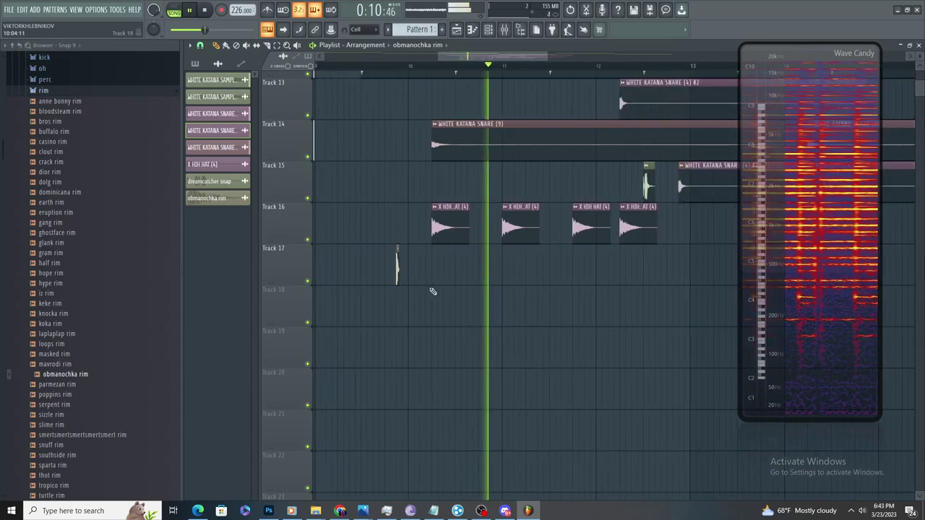
scroll(525, 296, "up", 4)
left_click(561, 264)
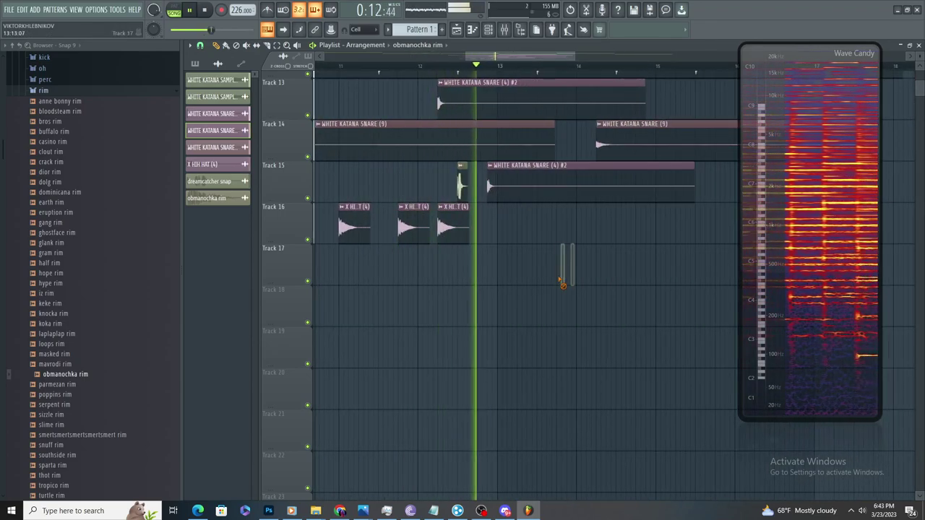
- Slice the WHITE KATANA SAMPLE (23) clip on Track 10 at 12:01:00
scroll(462, 260, "up", 4)
scroll(406, 196, "up", 3)
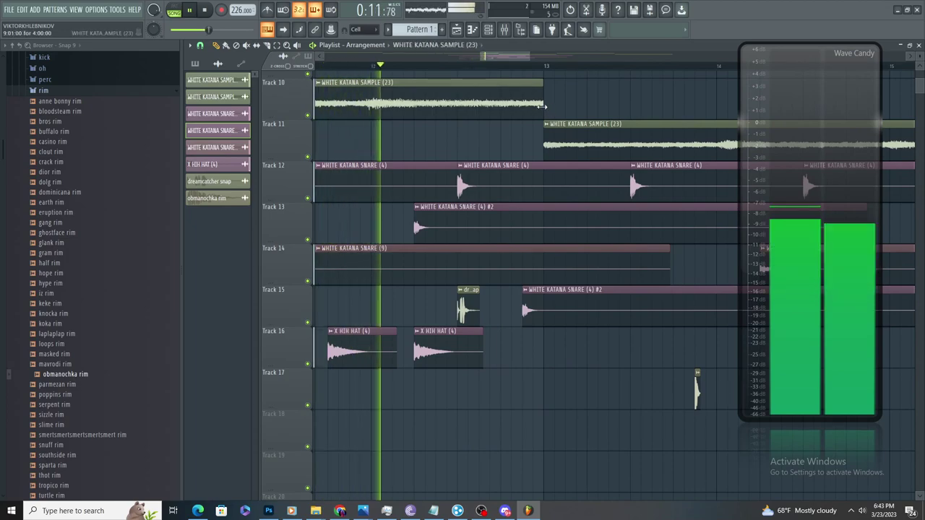
left_click_drag(545, 105, 424, 173)
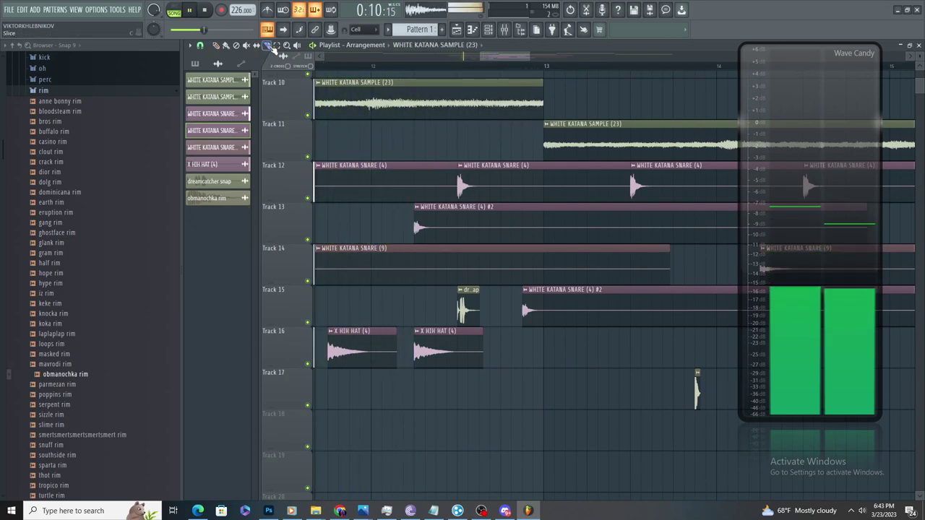
left_click_drag(371, 75, 372, 81)
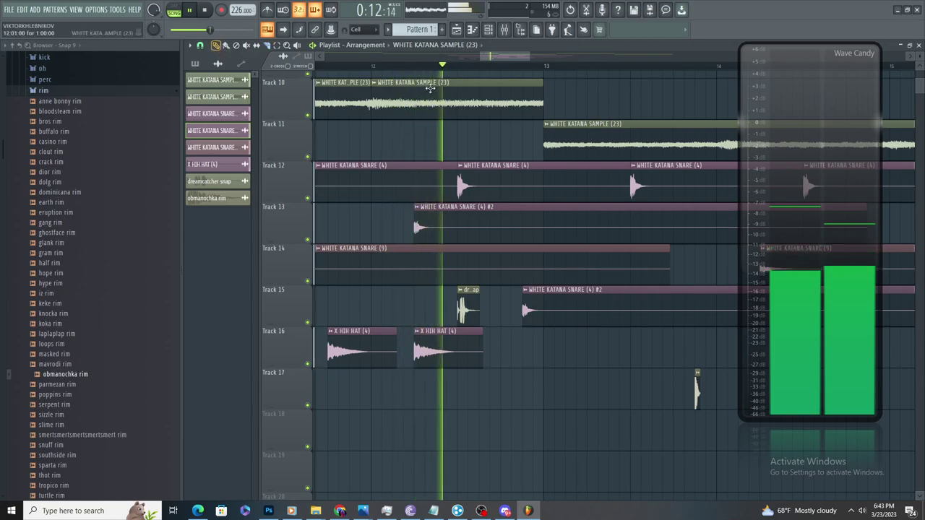
- Try shortening the Track 10 slice at bar 12 to 0:10:00 and repeating it from 12:11:00
scroll(461, 151, "up", 3)
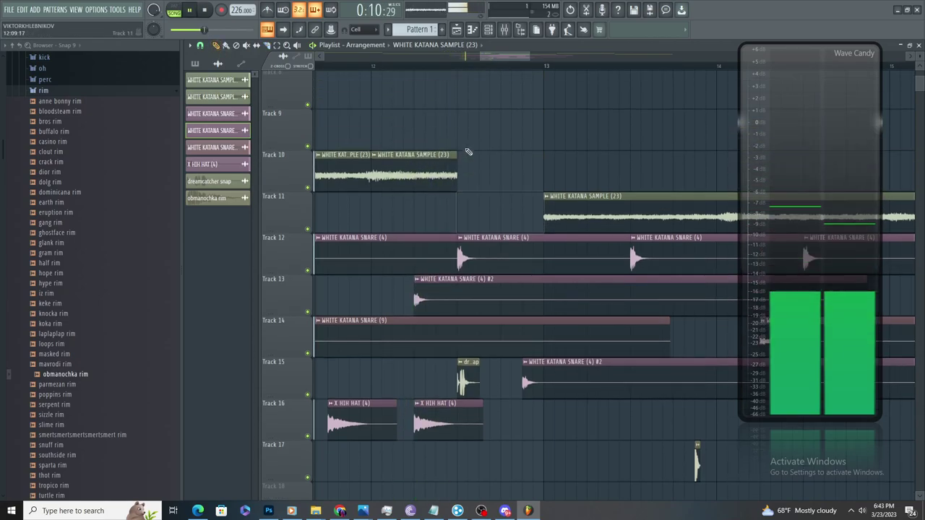
key("ctrl+z")
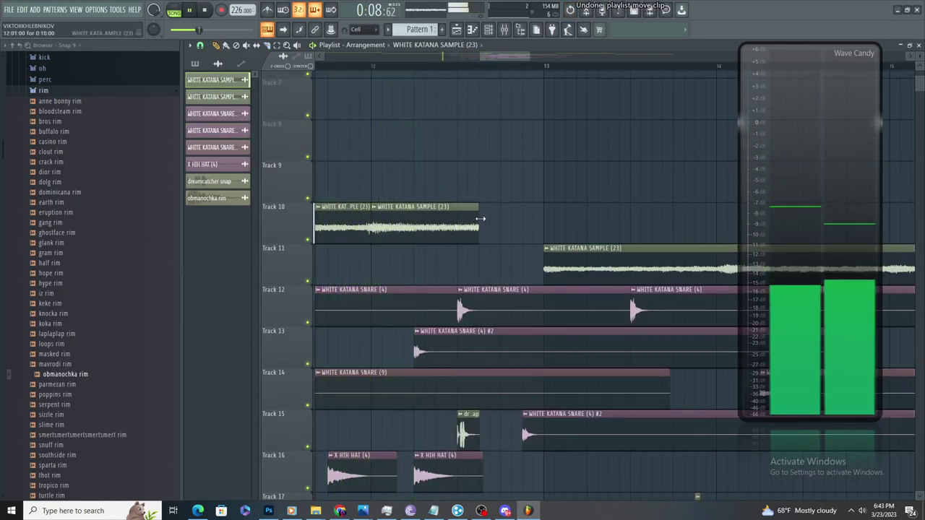
left_click(480, 218)
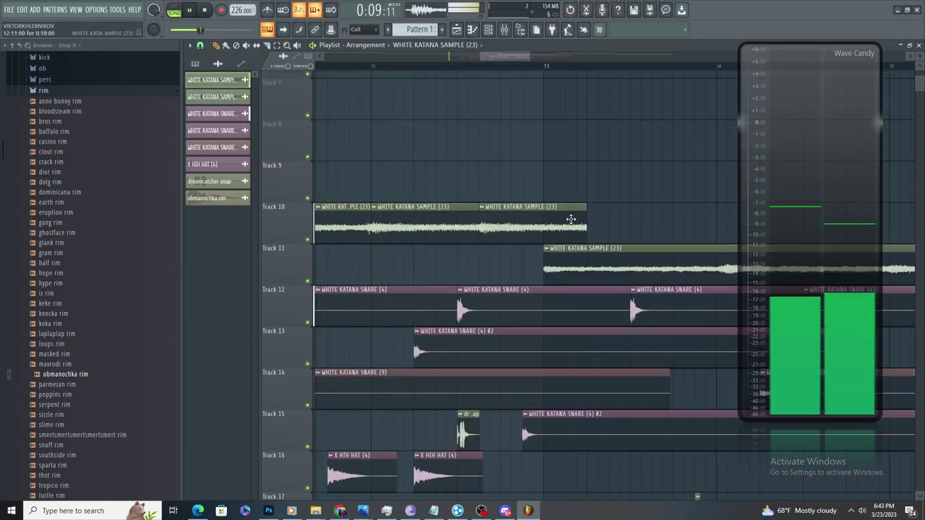
right_click(583, 168)
scroll(558, 211, "down", 2)
scroll(556, 211, "up", 2)
left_click(560, 198)
right_click(560, 198)
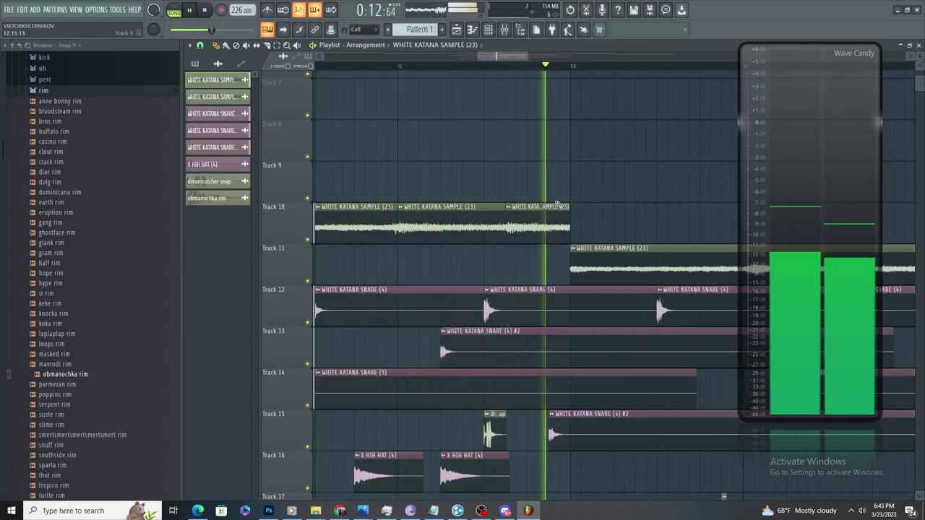
scroll(556, 204, "down", 1)
right_click(525, 195)
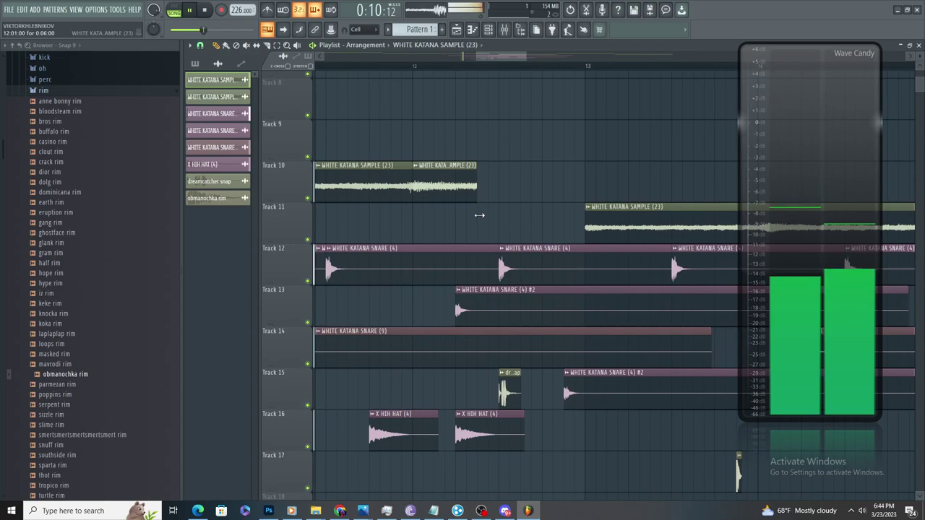
- Extend the Track 10 slice at bar 12 to bar 13 and split it at 12:09:00
left_click_drag(497, 214, 500, 182)
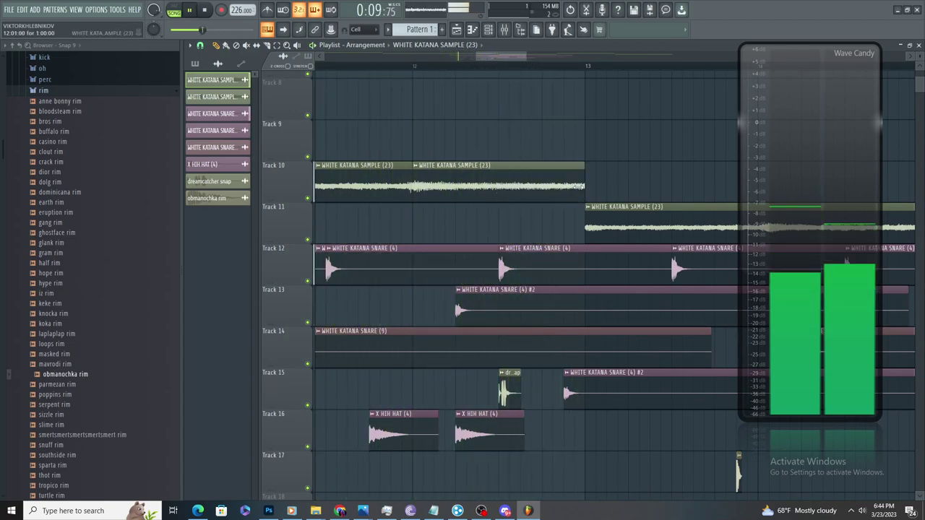
left_click_drag(504, 163, 508, 210)
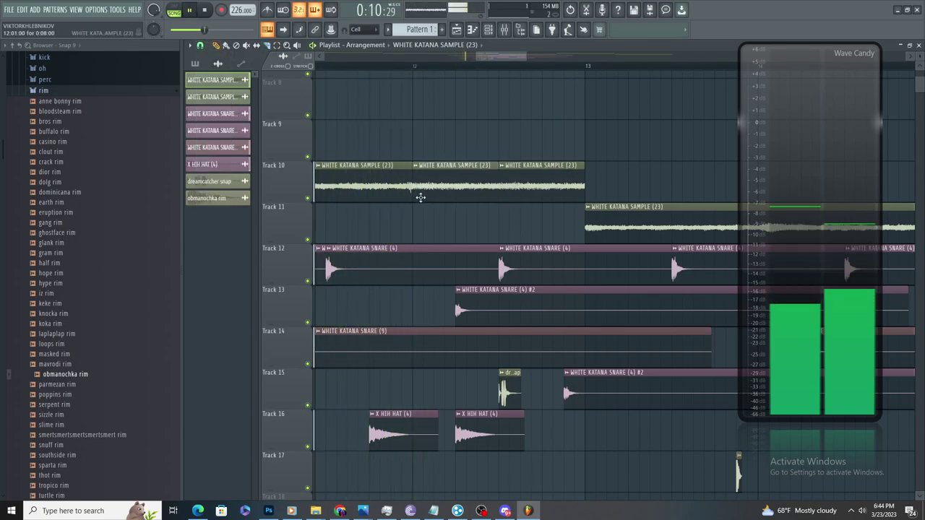
- Make the Track 10 piece at 12:09:00 unique and route its channel to mixer insert 8
left_click(500, 168)
left_click(527, 239)
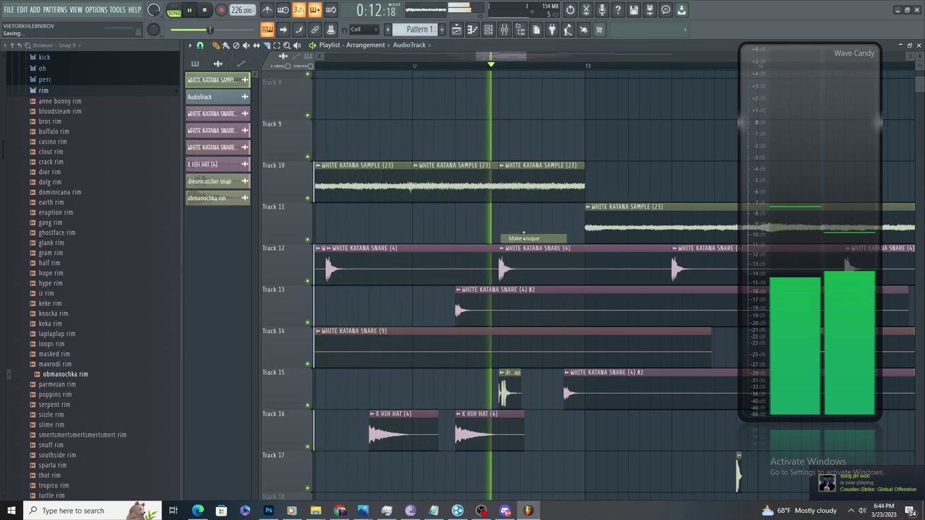
double_click(533, 176)
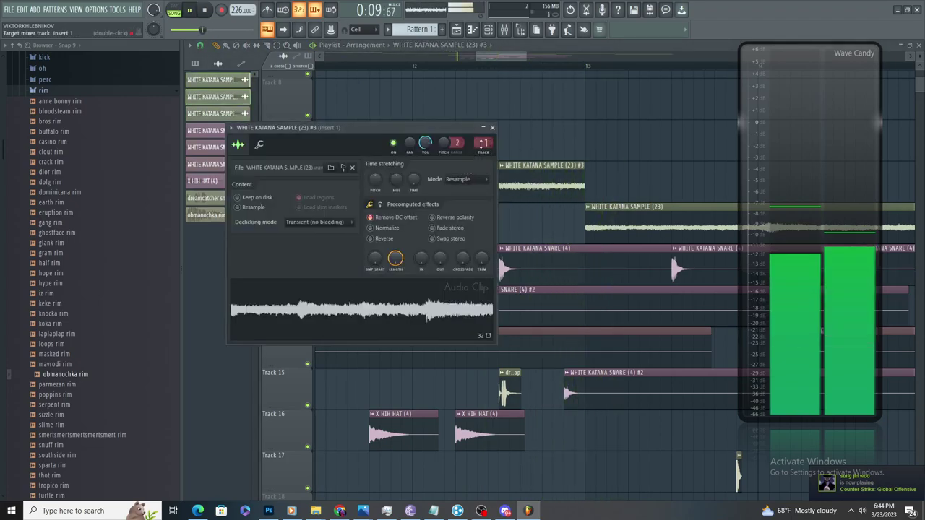
left_click_drag(481, 144, 481, 119)
- Add Fruity Stereo Enhancer in slot 2 and Fruity Love Philter in slot 1 of Insert 8, and return to the playlist
left_click_drag(835, 113, 809, 156)
left_click(822, 91)
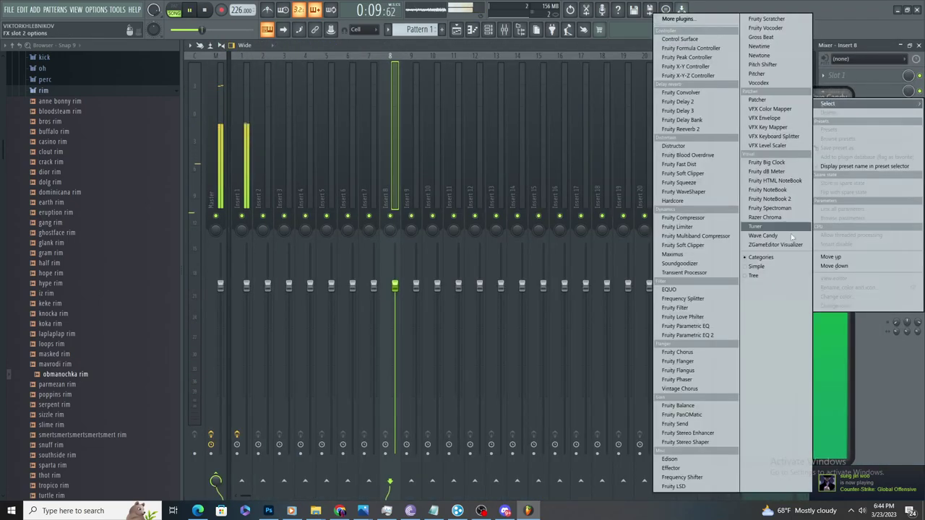
left_click(687, 432)
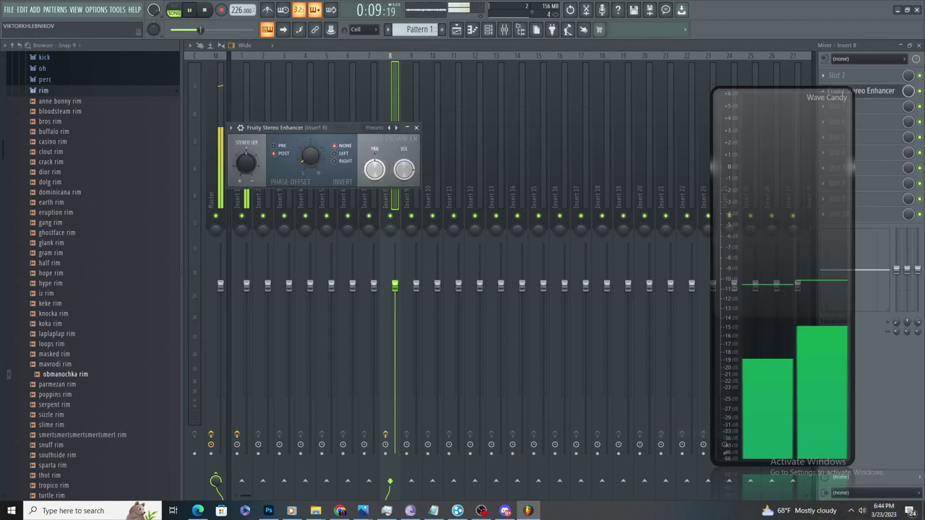
left_click(878, 77)
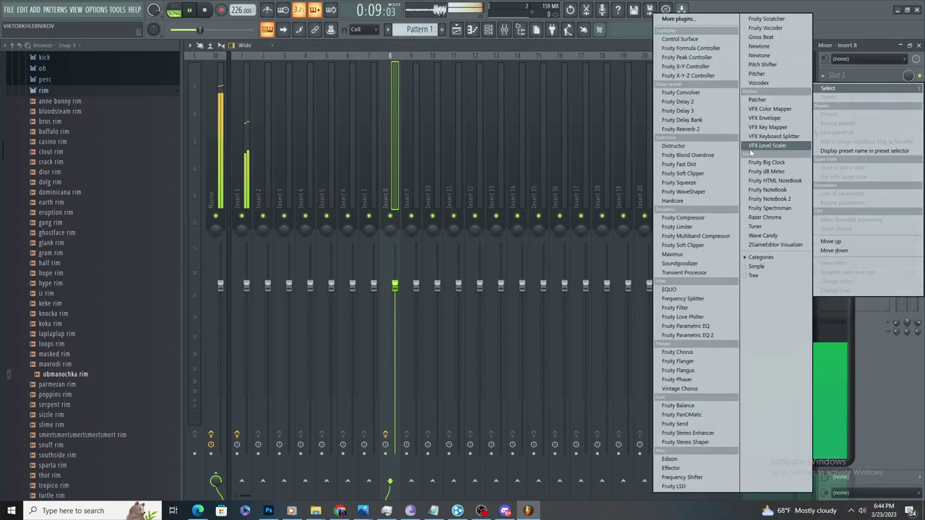
left_click(710, 318)
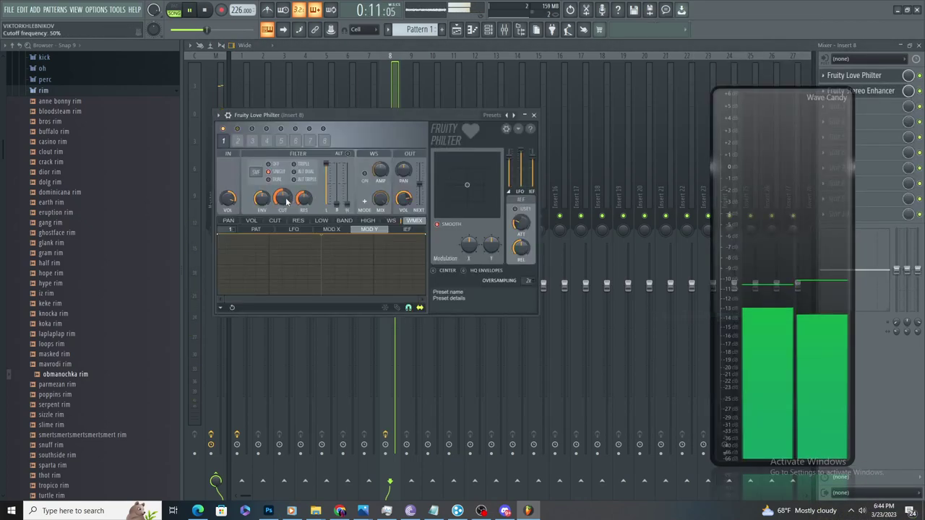
left_click(394, 76)
left_click(461, 32)
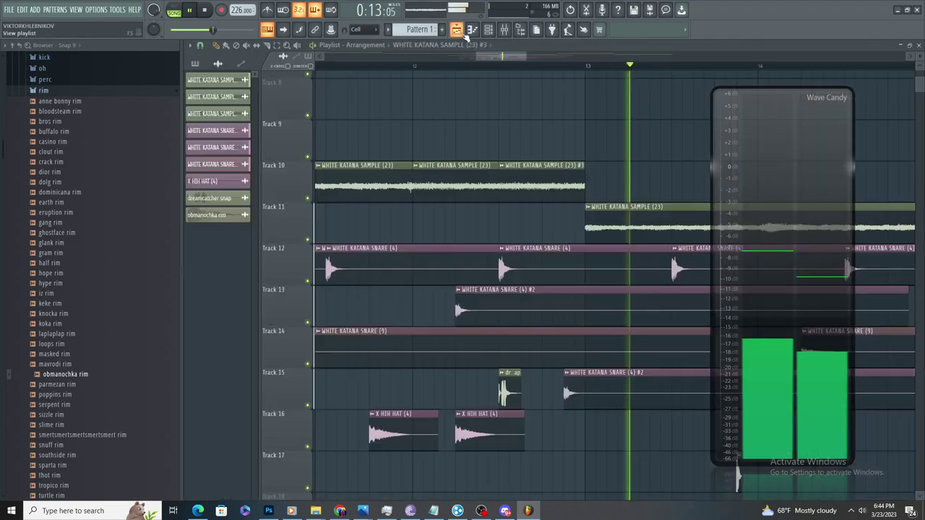
- Place the 0:08:00 WHITE KATANA SAMPLE (23) #3 piece on Track 9 at 16:09:00 and move Wave Candy aside
scroll(561, 151, "down", 4)
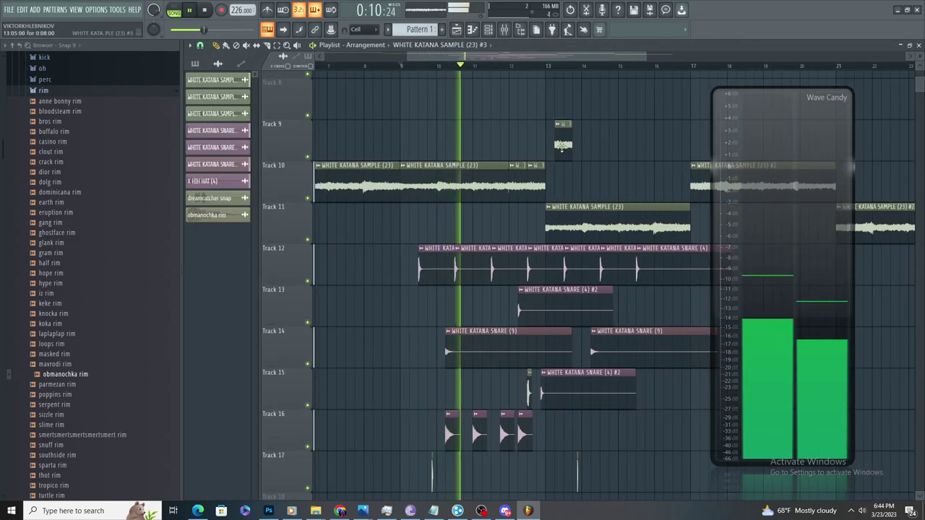
scroll(562, 152, "up", 2)
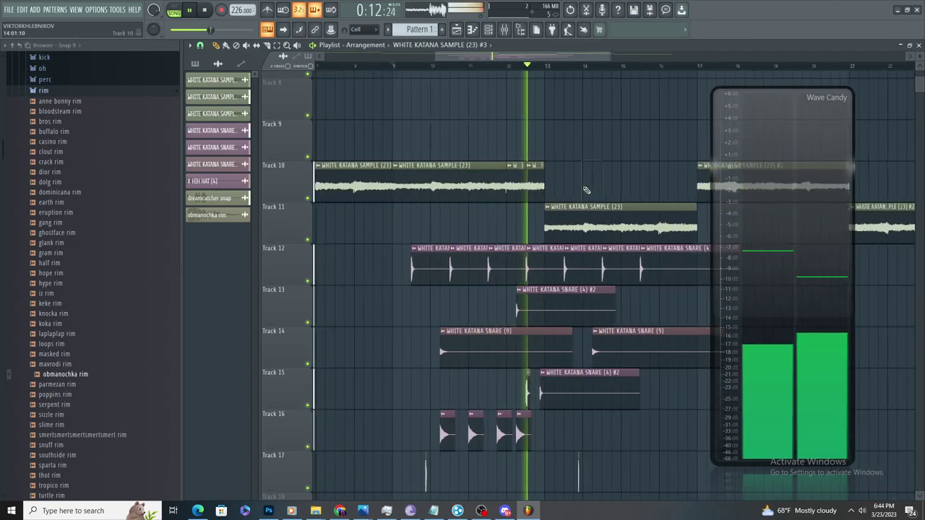
scroll(578, 190, "down", 3)
scroll(591, 187, "up", 4)
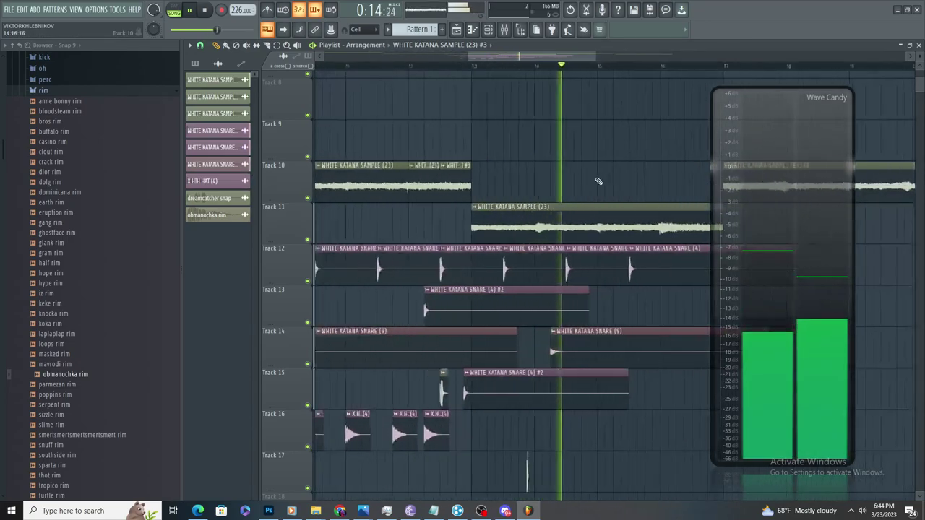
key("space")
key("space")
left_click_drag(766, 190, 795, 181)
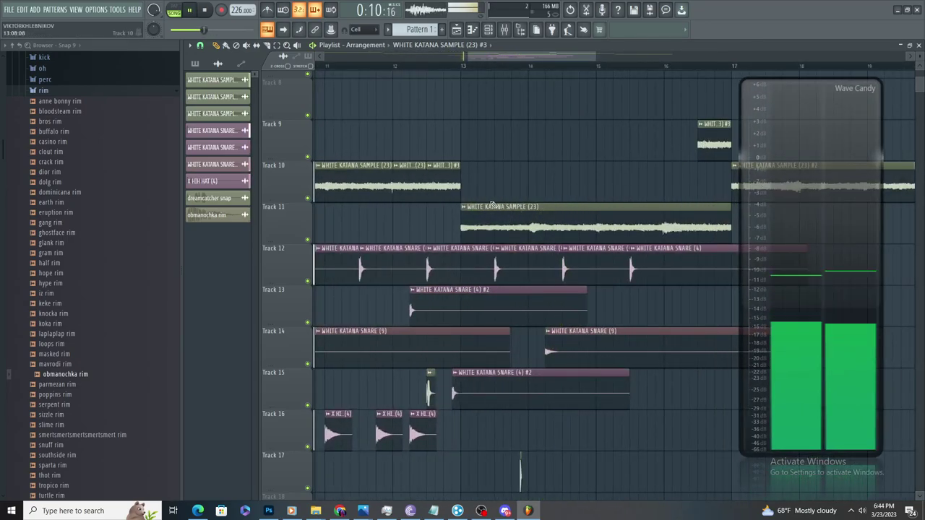
- Place a 0:08:00 WHITE KATANA SAMPLE (23) piece on Track 10 at 16:01:00 and shorten the Track 11 clip to end at bar 16
left_click_drag(661, 189, 671, 184)
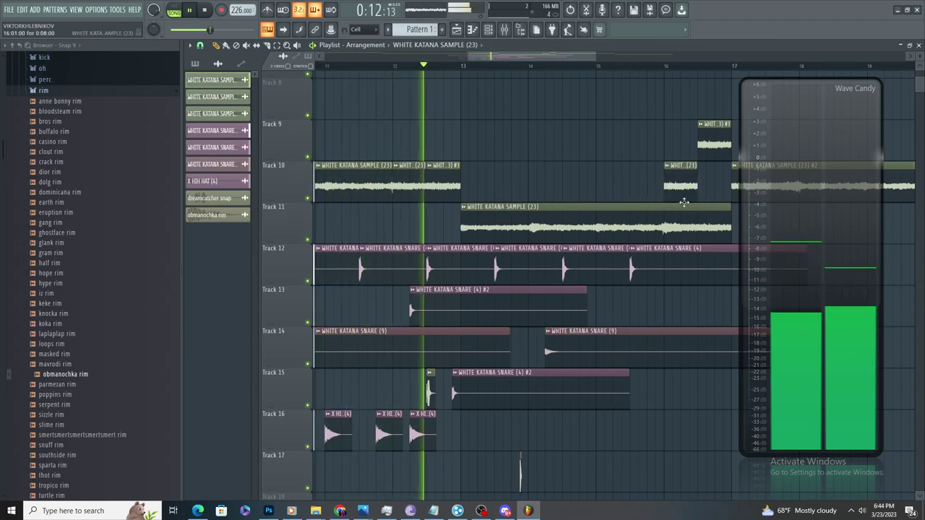
left_click_drag(729, 216, 659, 258)
left_click(629, 145)
right_click(629, 144)
scroll(586, 169, "down", 3)
scroll(590, 170, "up", 3)
key("space")
key("space")
- Delete the Track 15 snare #2 clip, the second Track 14 snare clip and the Track 17 rim at 13:15:00
scroll(601, 400, "down", 7)
right_click(534, 260)
scroll(538, 267, "up", 3)
right_click(567, 295)
right_click(560, 267)
key("space")
- Select the snare, snap, hi-hat and rim clips on Tracks 13 to 17, duplicate them further along the timeline and play the arrangement
left_click_drag(561, 238, 320, 433)
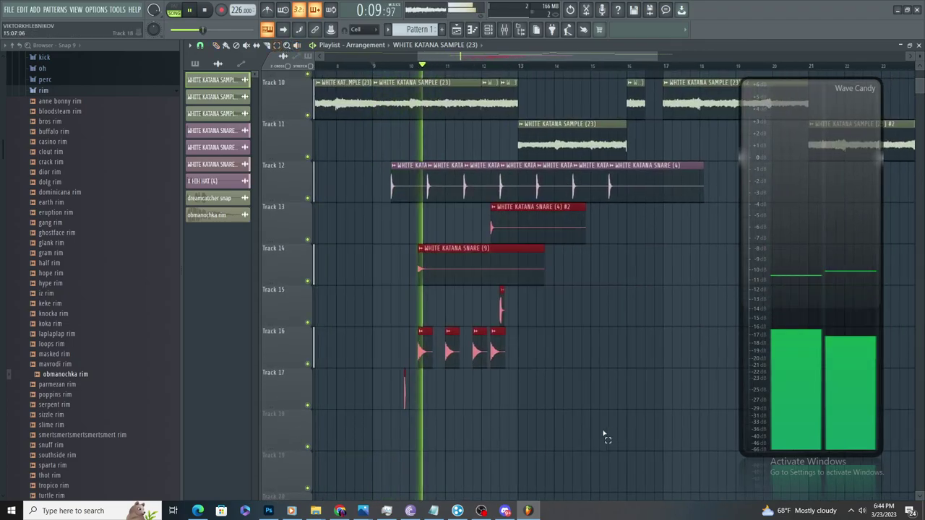
key("ctrl+b")
scroll(607, 426, "up", 5)
scroll(560, 392, "down", 6)
scroll(417, 253, "up", 2)
key("space")
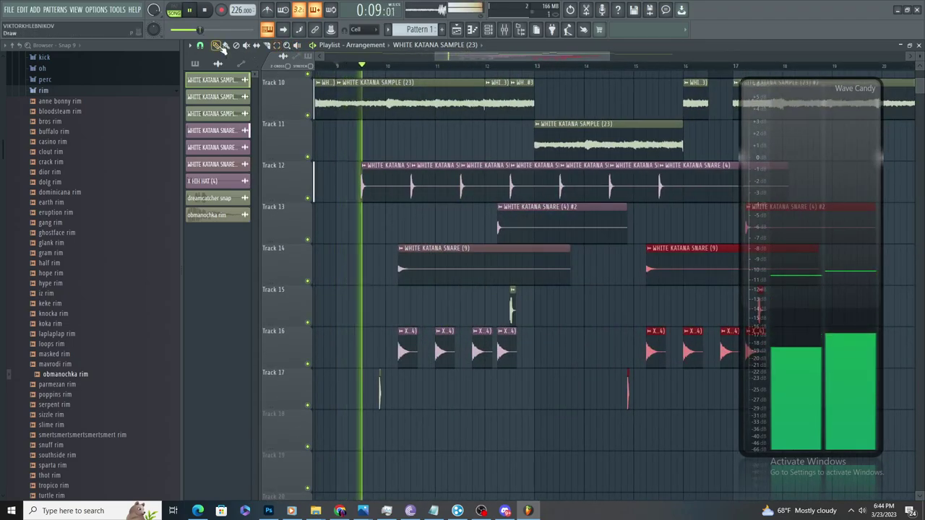
- Move the duplicated snare, snap, hi-hat and rim clips one bar earlier so the Track 14 snare starts at 14:05:00
left_click_drag(683, 265, 631, 279)
scroll(627, 311, "up", 3)
left_click(627, 312)
right_click(626, 312)
scroll(584, 318, "down", 3)
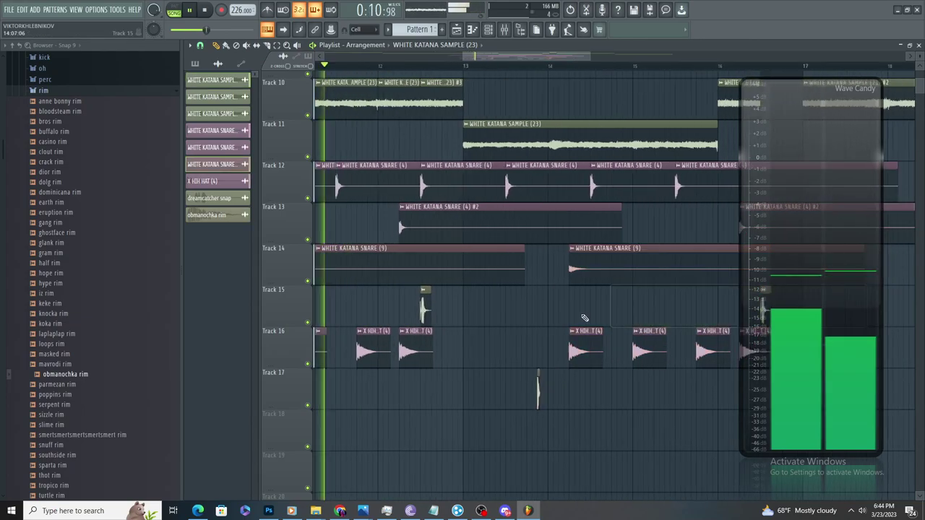
- Duplicate the drum clips on Tracks 12 to 17 further along, starting the Track 12 snare copies at 17:09:00
scroll(622, 404, "up", 2)
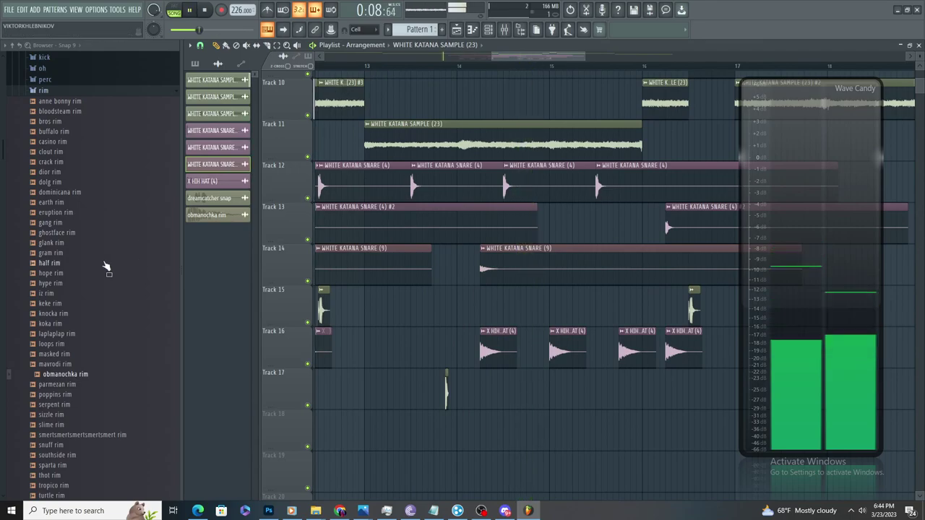
scroll(102, 267, "down", 15)
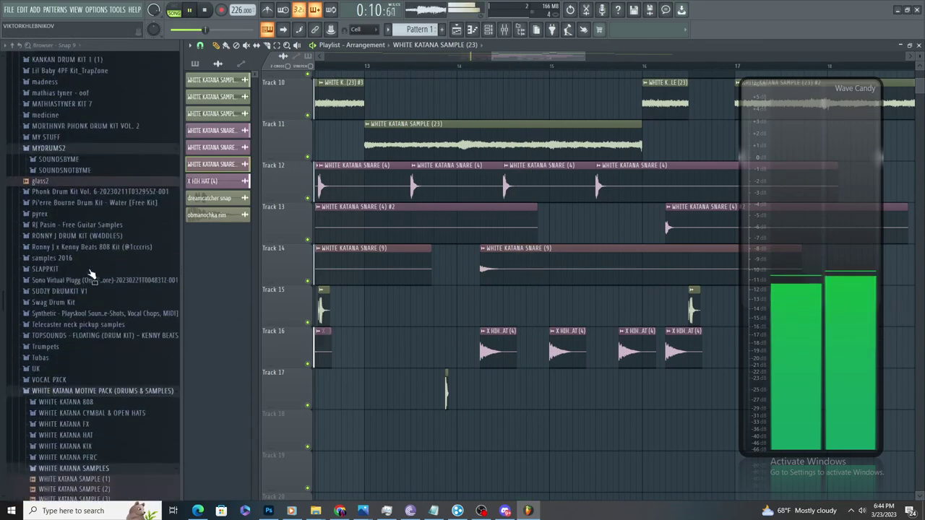
scroll(92, 275, "down", 1)
scroll(549, 392, "down", 5)
left_click_drag(439, 161, 623, 440)
scroll(471, 310, "down", 3)
scroll(486, 329, "up", 4)
left_click(512, 353, "ctrl")
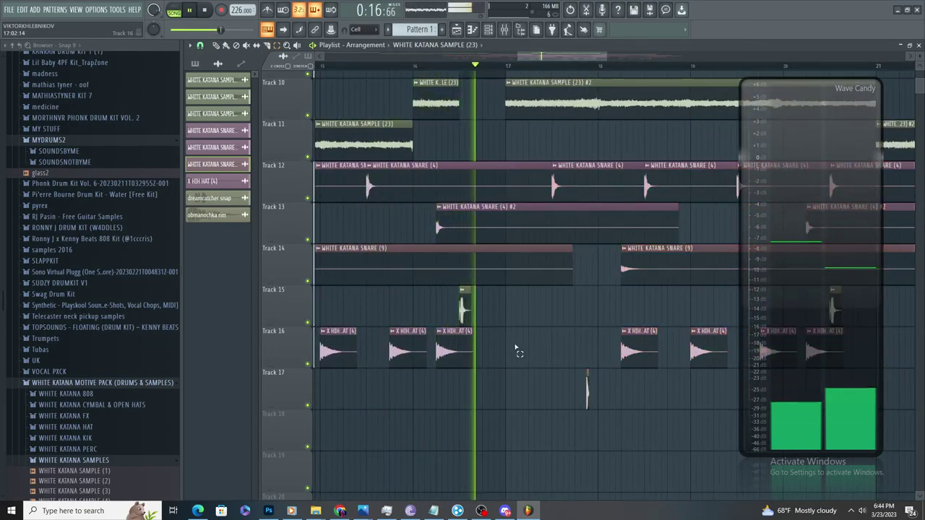
scroll(514, 352, "down", 4)
scroll(510, 351, "up", 4)
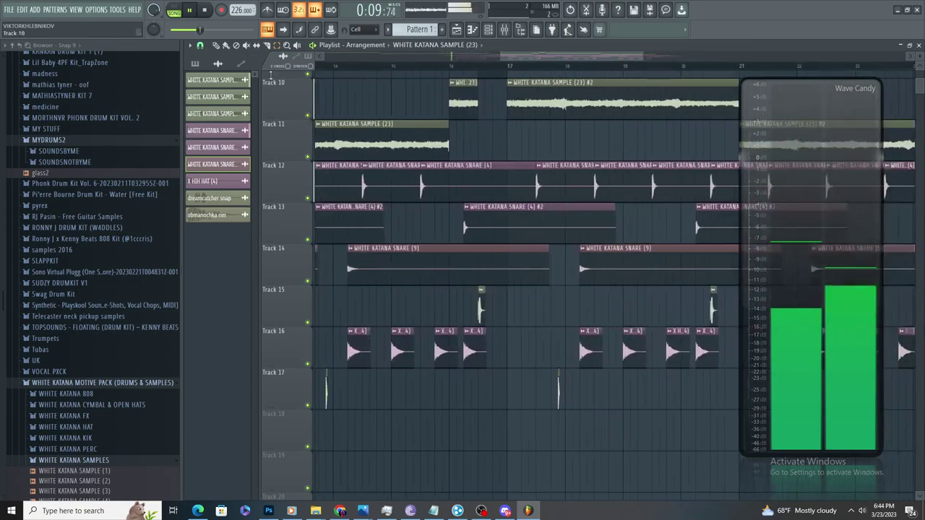
- Make a unique copy of the dreamcatcher snap, open its settings and place it on Track 15 at 16:15:00
left_click(221, 46)
scroll(523, 314, "up", 4)
left_click_drag(387, 308, 387, 307)
left_click(427, 290)
left_click(448, 364)
double_click(428, 313)
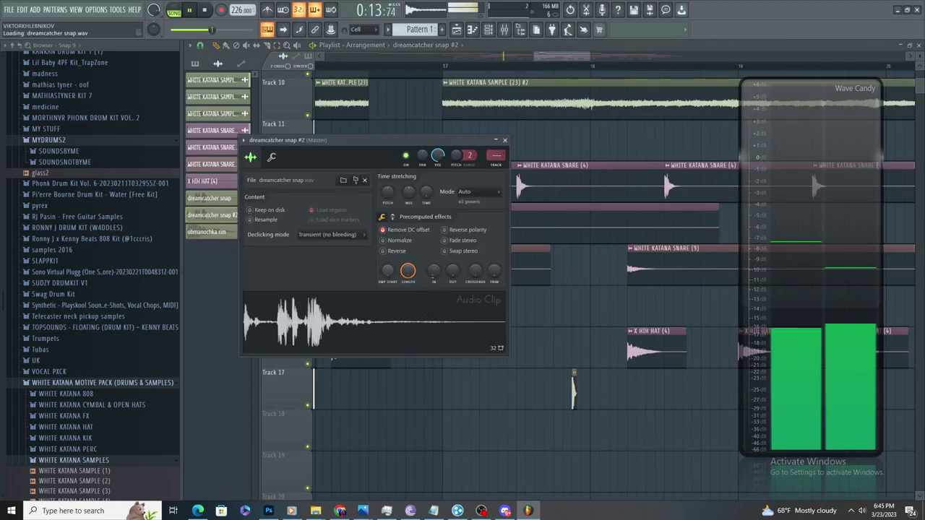
key("Escape")
scroll(462, 405, "down", 5)
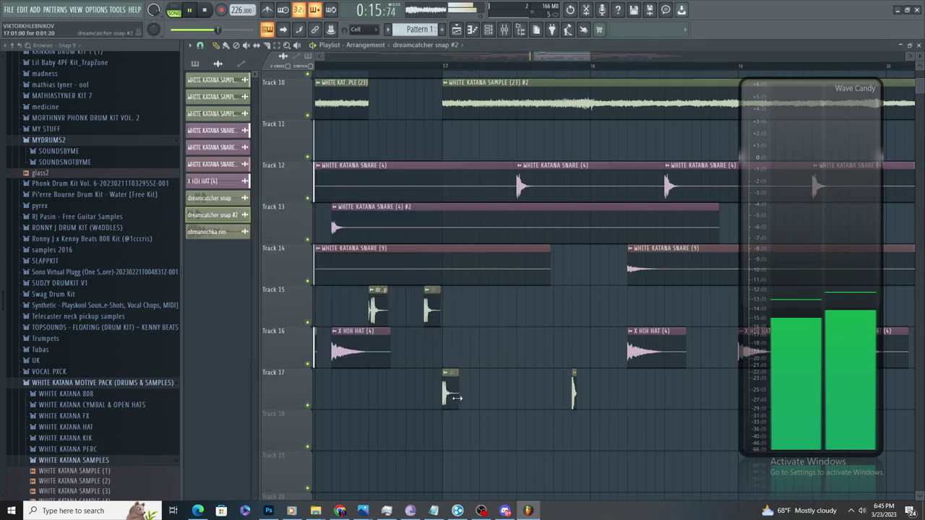
scroll(465, 413, "up", 3)
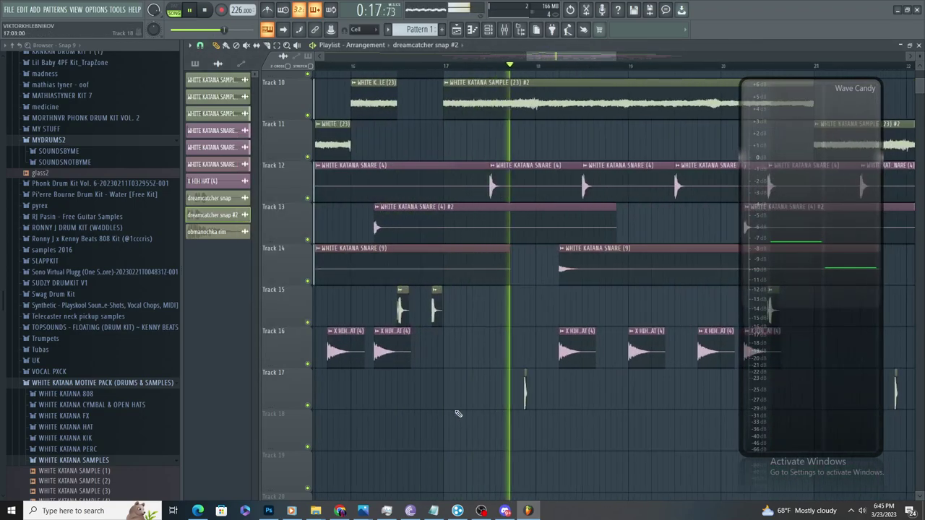
- Shorten the Track 11 WHITE KATANA SAMPLE (23) #2 clip starting at bar 21 so it ends at bar 24
scroll(520, 446, "down", 3)
scroll(523, 445, "up", 1)
scroll(527, 443, "down", 3)
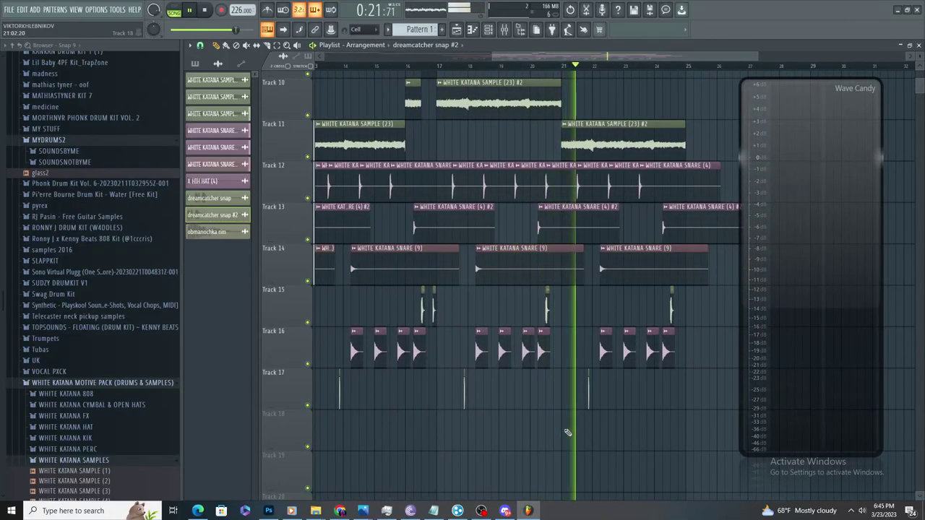
scroll(567, 433, "up", 3)
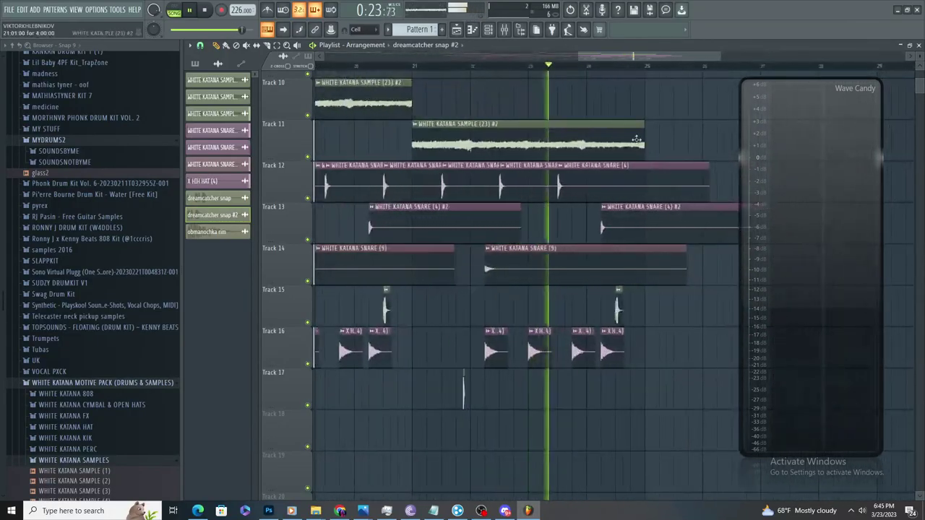
scroll(490, 195, "down", 4)
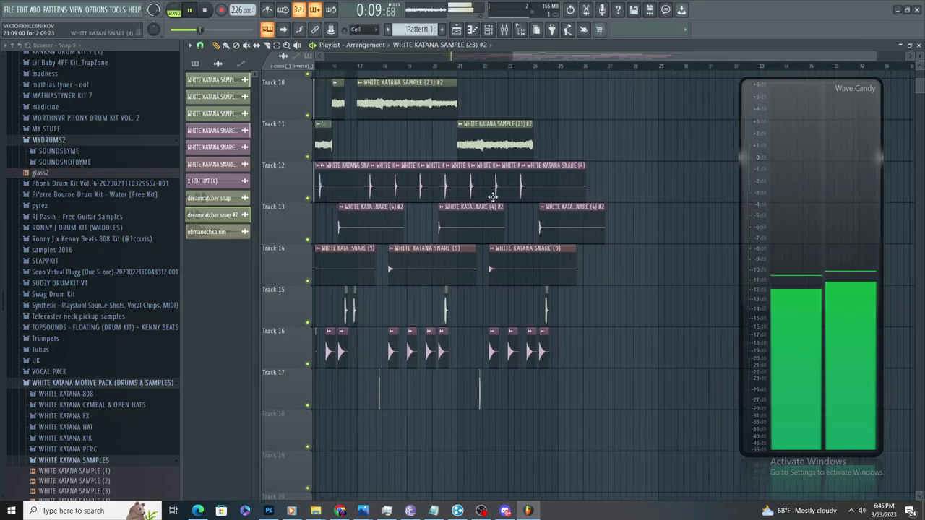
- Duplicate the arrangement section on Tracks 10 to 17 and line the copy up so its sample starts at bar 25
scroll(491, 195, "down", 3)
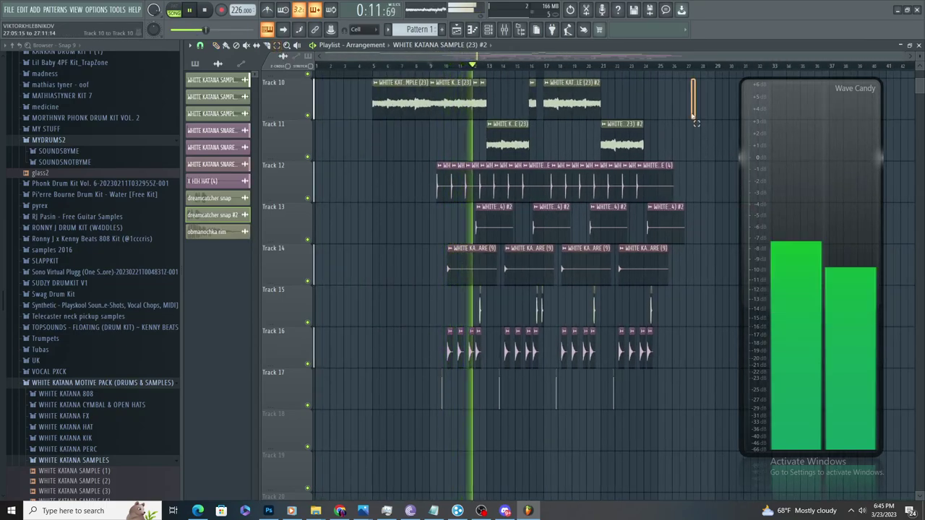
scroll(570, 433, "up", 8)
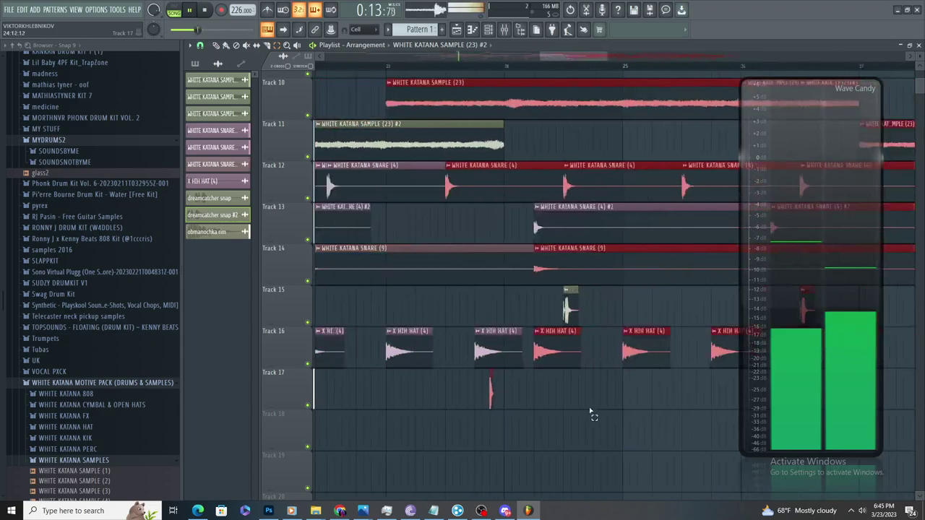
scroll(590, 414, "down", 4)
left_click_drag(557, 89, 656, 110)
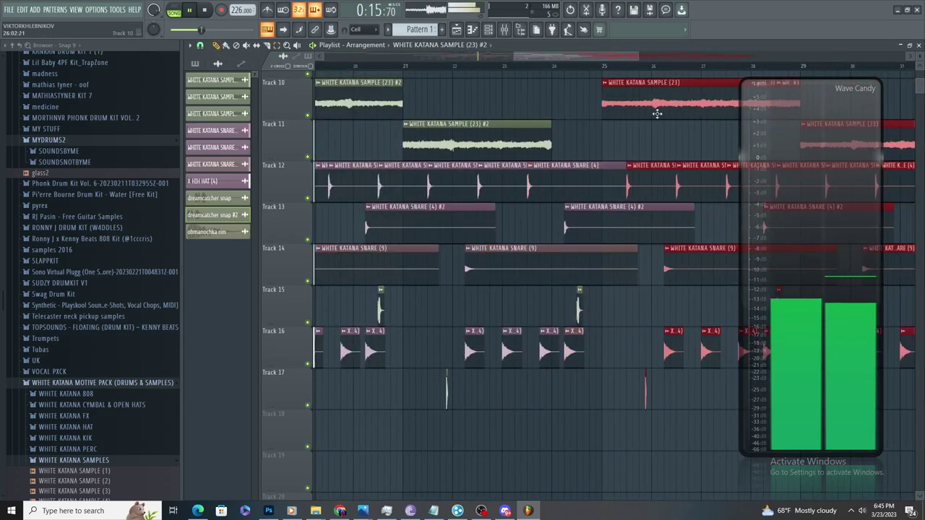
- Place a WHITE KATANA SAMPLE (23) clip on Track 11 at bar 24 and trim it to one bar
left_click(537, 109)
right_click(564, 111)
left_click(623, 99)
left_click_drag(574, 147, 555, 163)
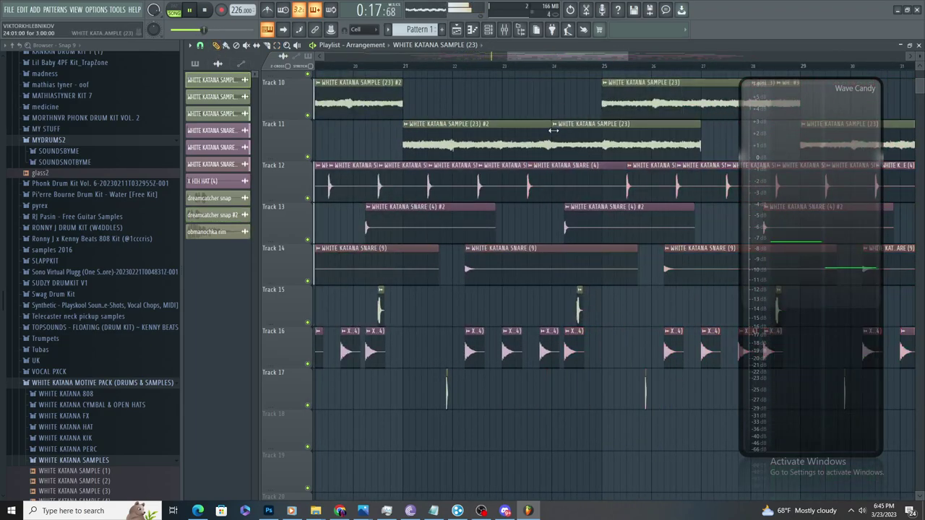
left_click(529, 110)
right_click(538, 111)
left_click_drag(699, 144, 602, 143)
left_click(630, 142)
right_click(629, 142)
left_click(567, 150)
right_click(568, 150)
- Create the new empty Pattern 5 and place it on Track 9 at bar 25
scroll(544, 149, "down", 2)
scroll(534, 151, "up", 3)
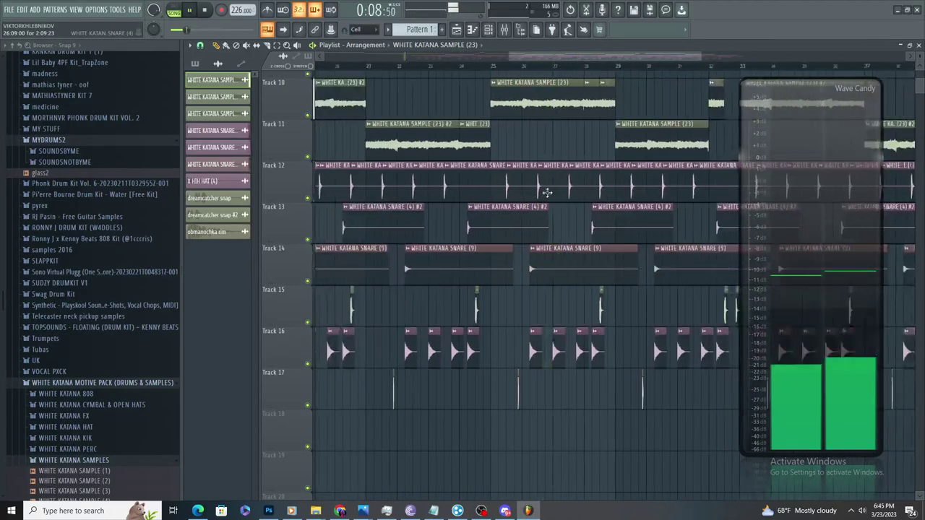
key("F4")
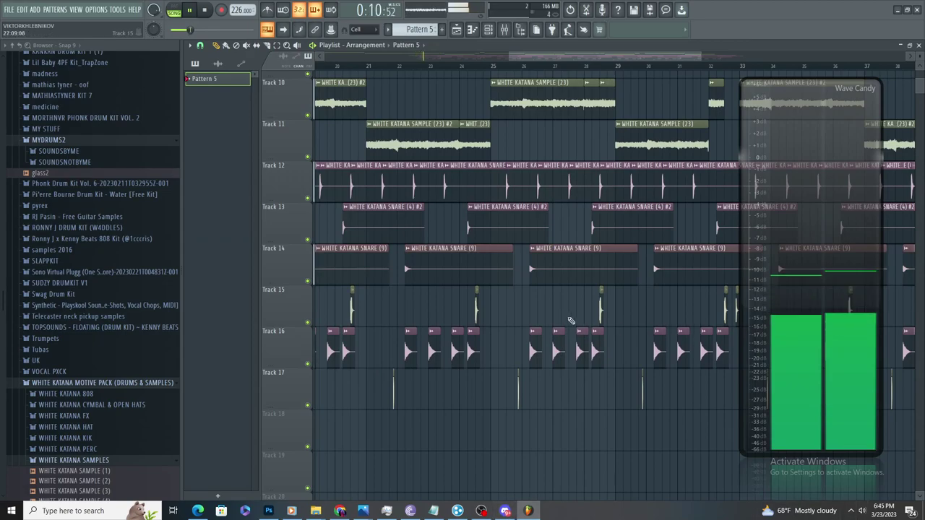
scroll(558, 319, "down", 3)
scroll(527, 304, "up", 6)
left_click(521, 295)
- Switch Wave Candy to its spectrum display and place a second Pattern 5 clip on Track 9 at bar 29
right_click(799, 312)
left_click(830, 378)
left_click_drag(532, 311, 582, 309)
left_click(588, 304)
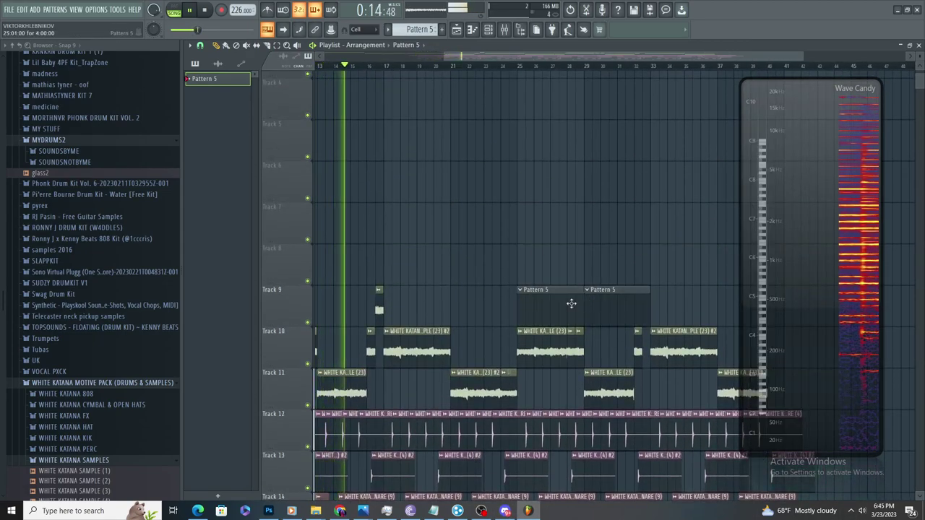
- Create Pattern 6, place it on Track 8 from bar 25 for eight bars, and move Wave Candy aside
scroll(558, 300, "up", 3)
left_click(442, 29)
left_click(479, 270)
left_click_drag(497, 267, 766, 294)
left_click_drag(765, 294, 904, 332)
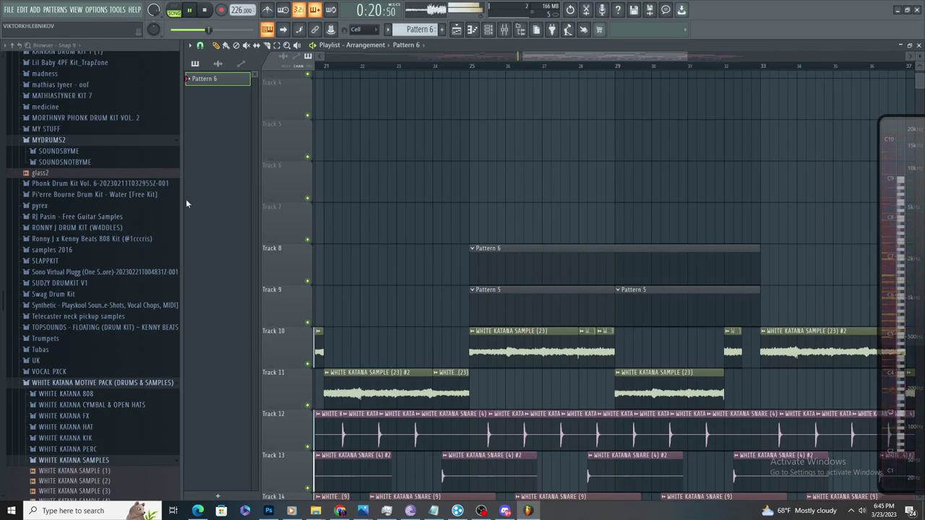
- Add ice 808 and jugg bregid 808 from the drum kit's 808 folder as new channels in the channel rack
scroll(55, 307, "up", 7)
scroll(56, 307, "up", 15)
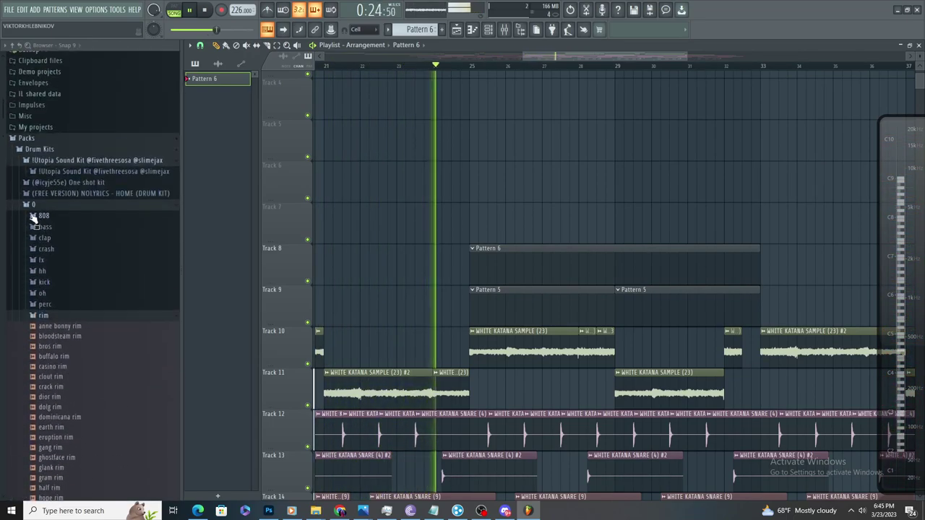
left_click(36, 209)
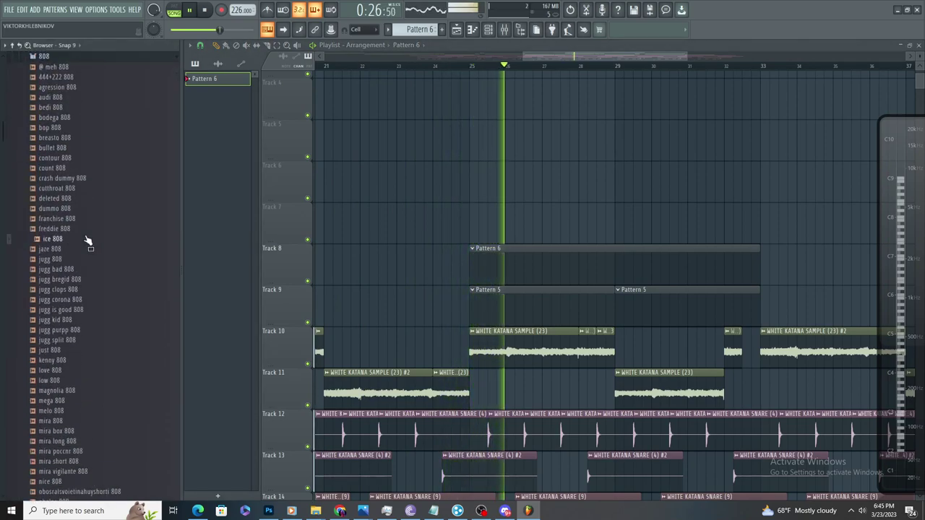
left_click(488, 30)
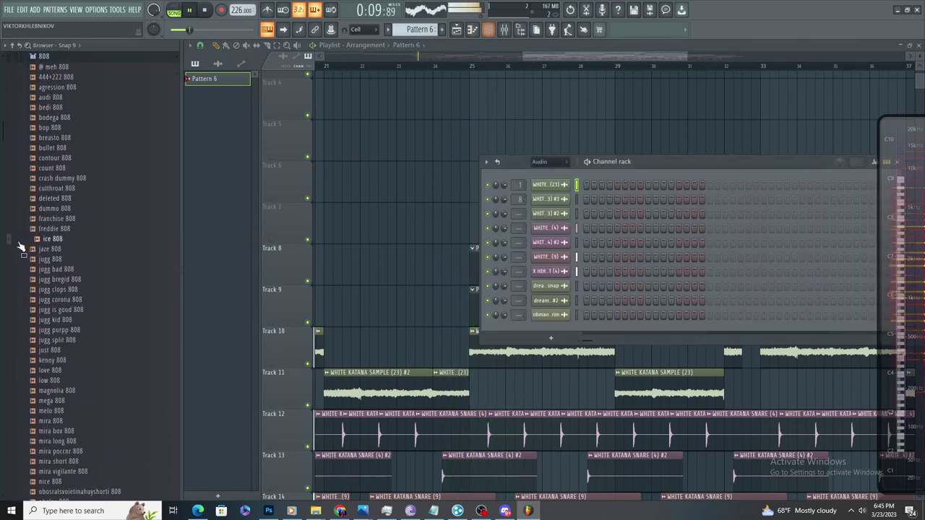
left_click_drag(553, 183, 553, 185)
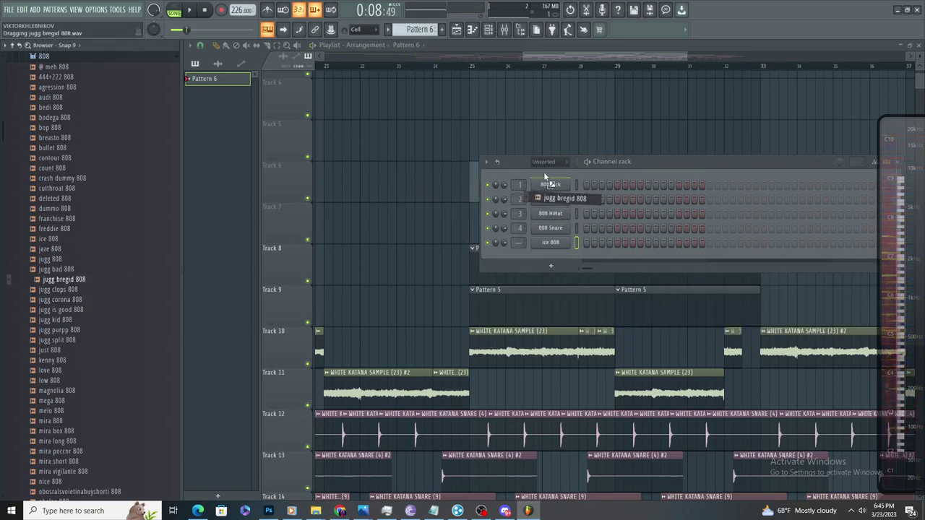
left_click_drag(545, 177, 541, 184)
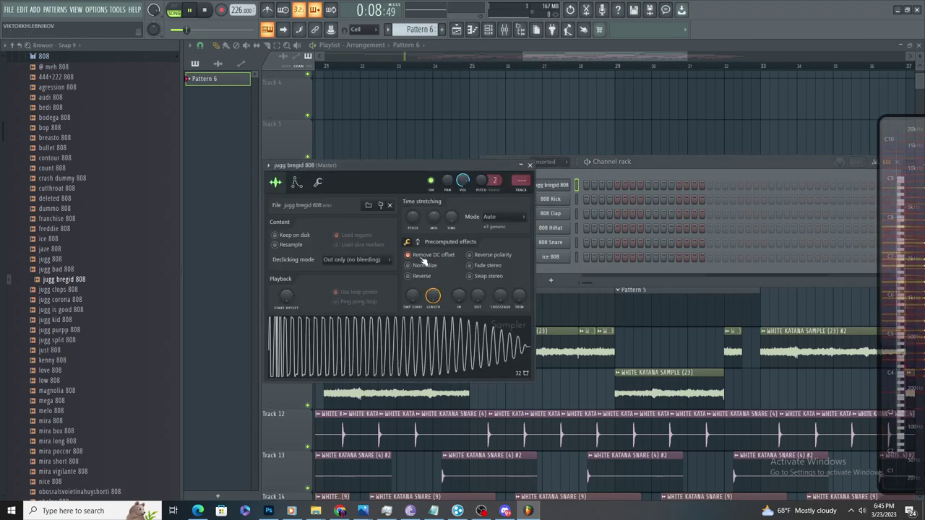
- Enable jugg bregid 808's volume envelope, and give ice 808 DC offset removal, a 20% fade-out and a volume envelope
left_click(296, 182)
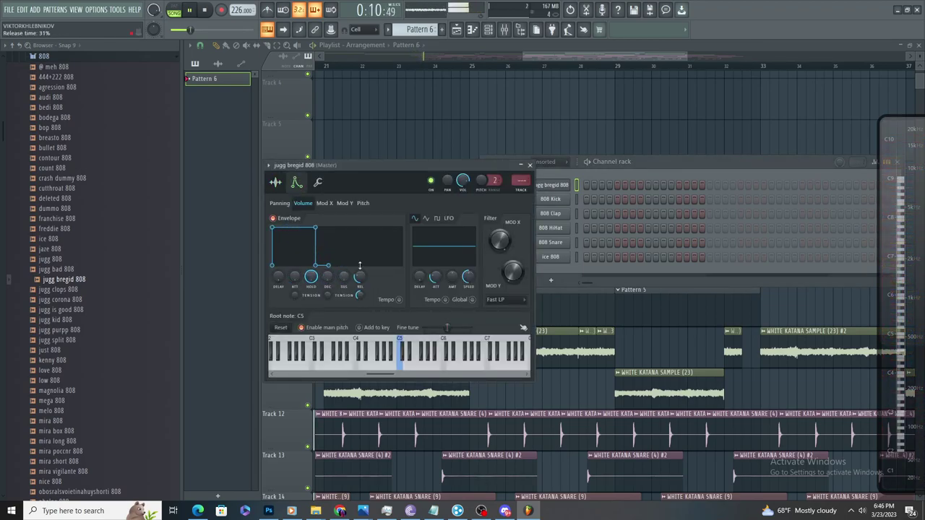
left_click(558, 258)
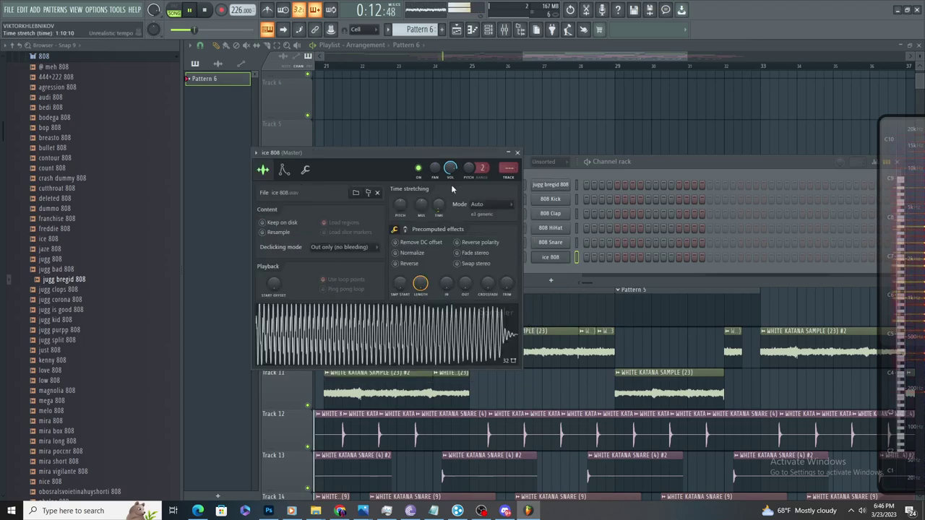
left_click_drag(444, 206, 434, 222)
left_click_drag(467, 297, 468, 286)
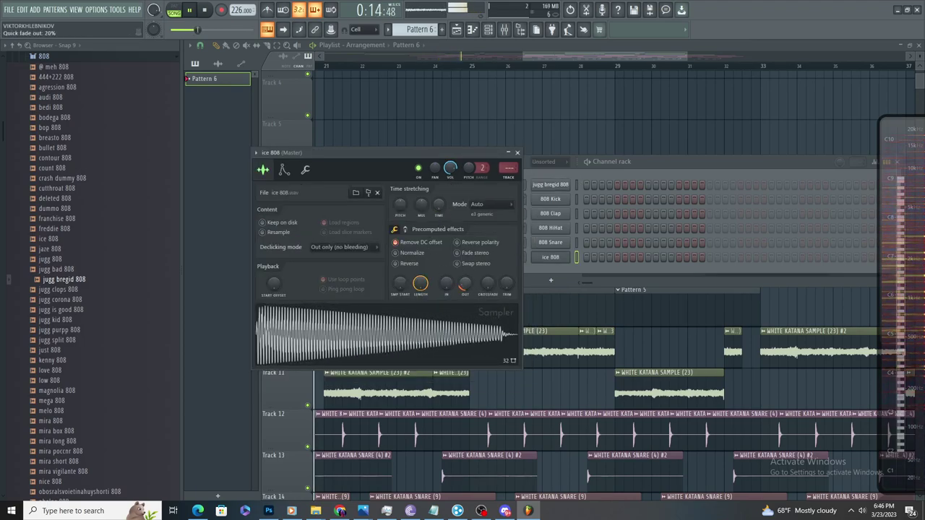
left_click(284, 169)
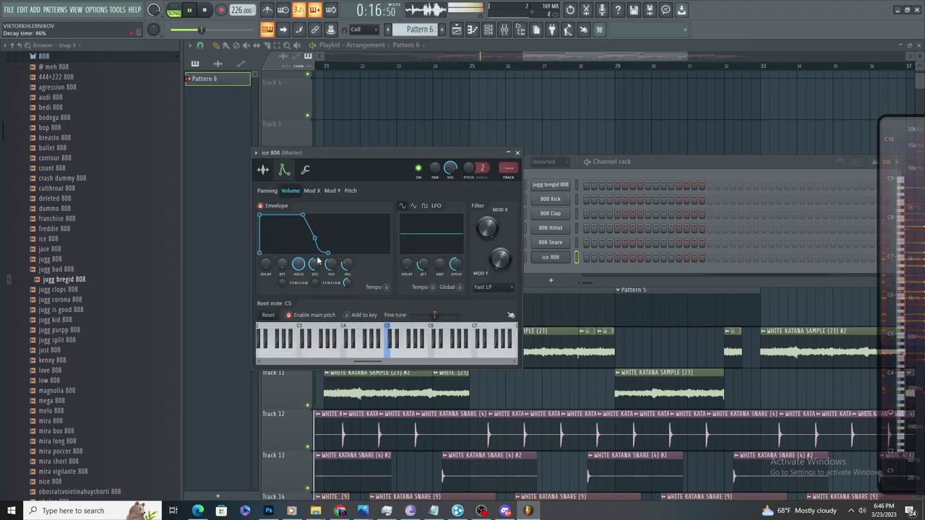
- Draw a two-bar B4 note for ice 808 at the start of Pattern 6 in the piano roll
left_click(473, 98)
right_click(474, 99)
scroll(537, 248, "down", 3)
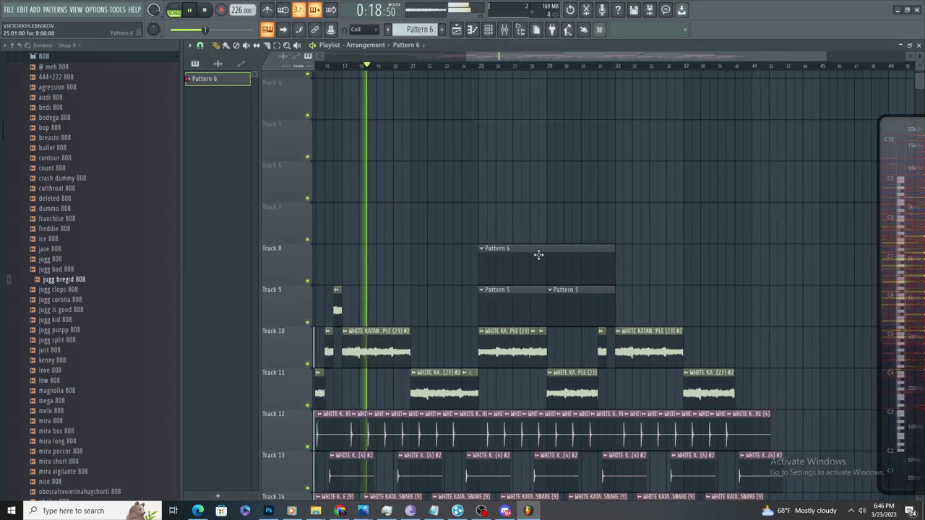
left_click(457, 30)
left_click(471, 30)
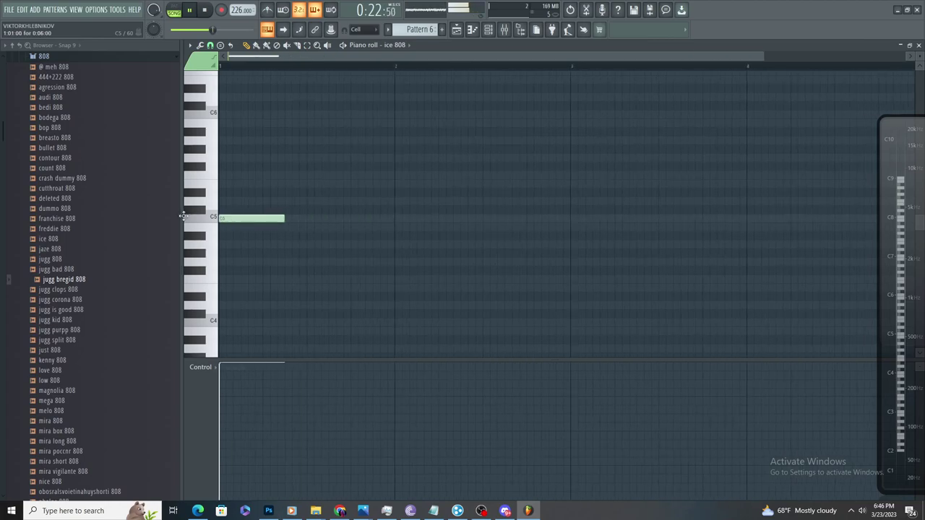
right_click(255, 219)
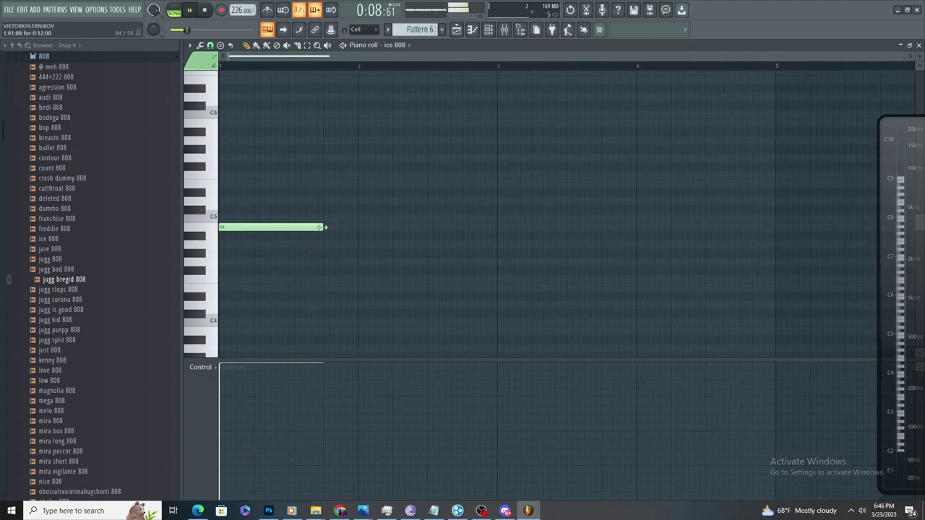
left_click(459, 35)
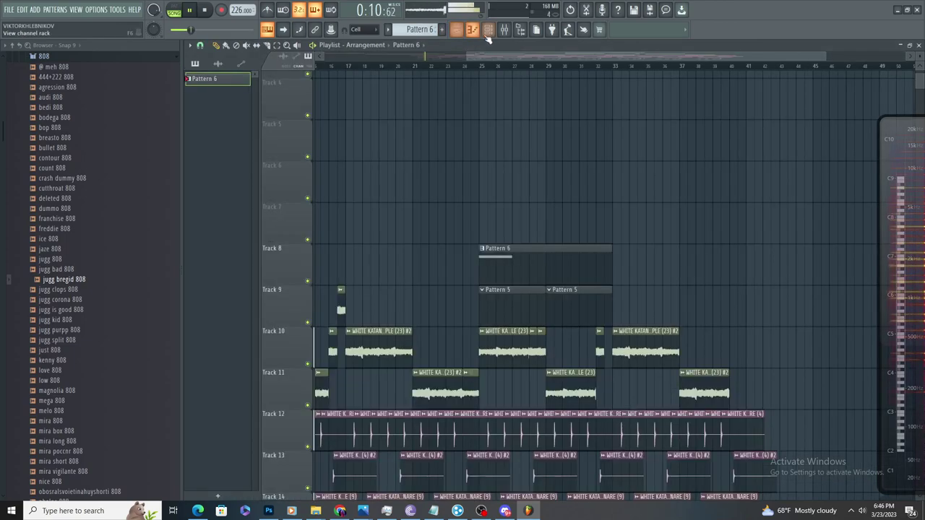
- Add X HIH HAT (4) clips on Track 16 at bars 25, 29, 33 and 37
scroll(535, 443, "down", 4)
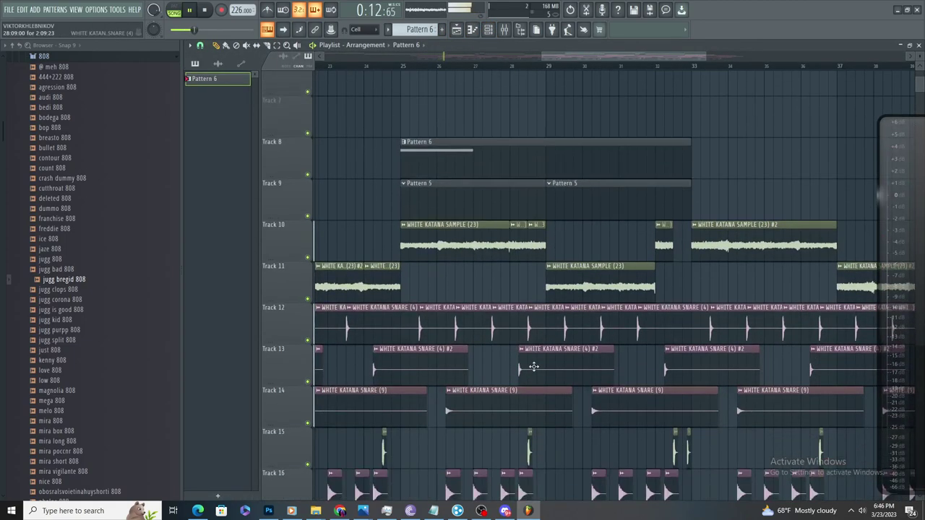
scroll(535, 443, "up", 3, "ctrl")
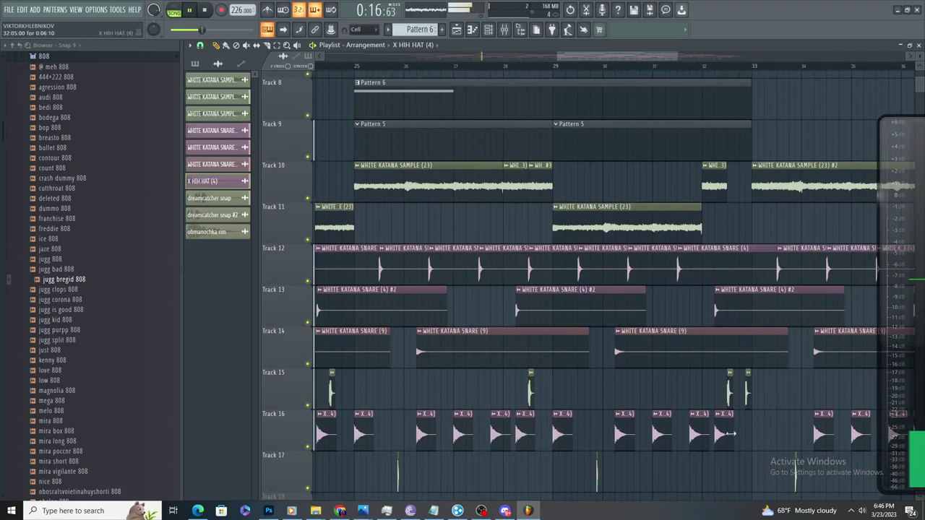
scroll(628, 424, "down", 4)
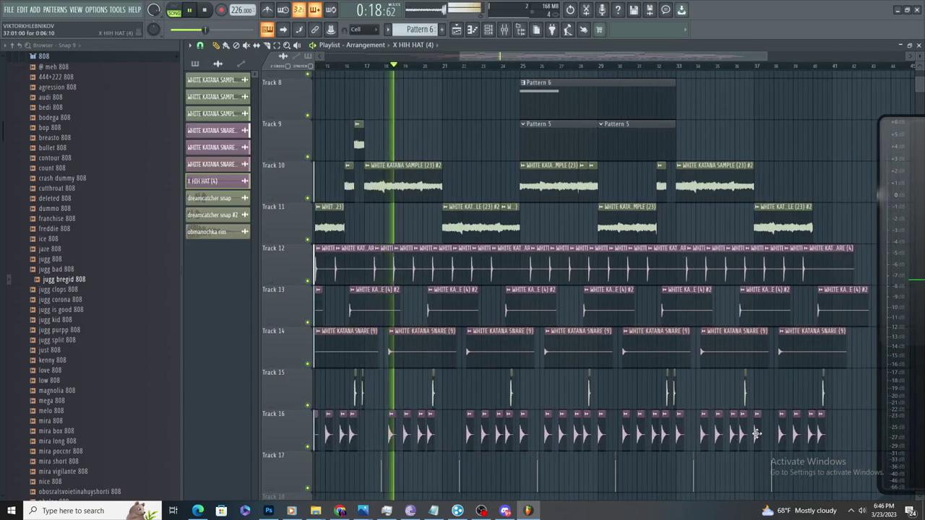
- Place the backwoods oh sample from the drum kit's oh folder on Track 17 at bar 25
scroll(576, 343, "up", 3)
left_click(496, 219)
right_click(497, 219)
scroll(103, 250, "down", 15)
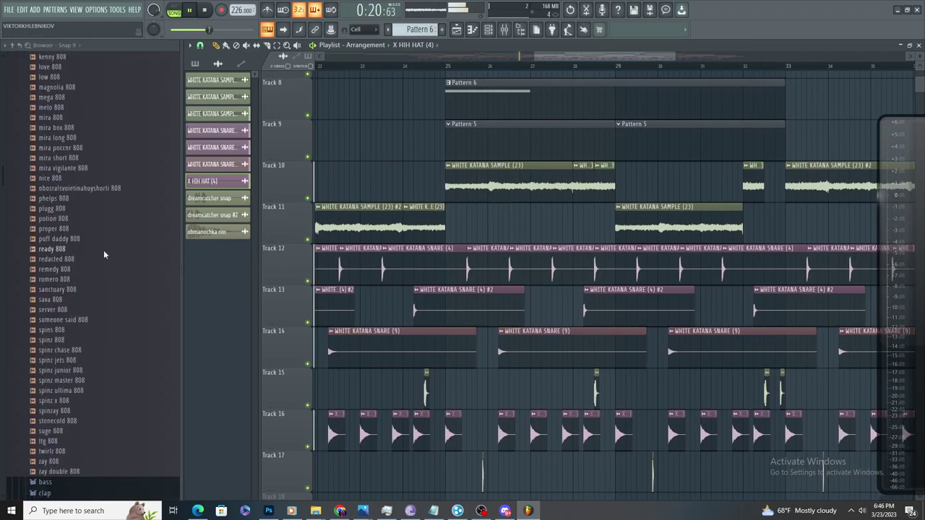
left_click(68, 244)
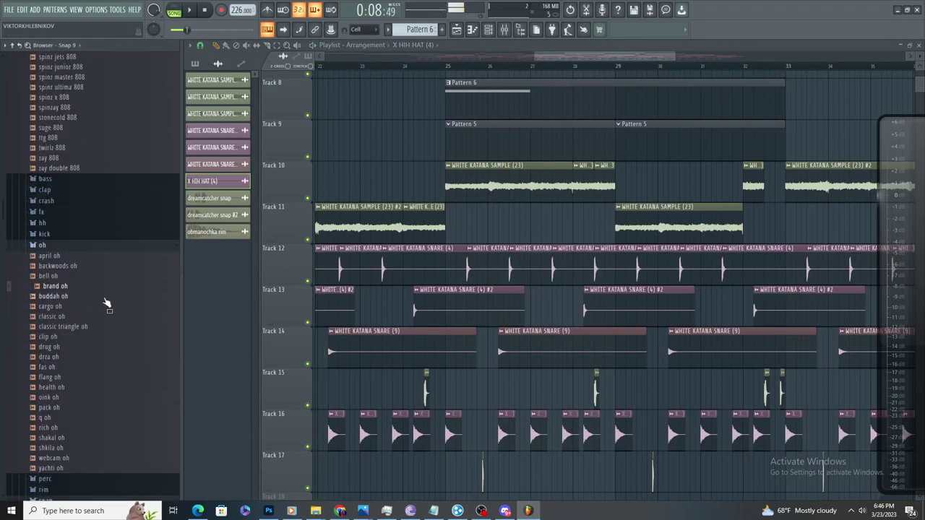
left_click_drag(97, 271, 445, 470)
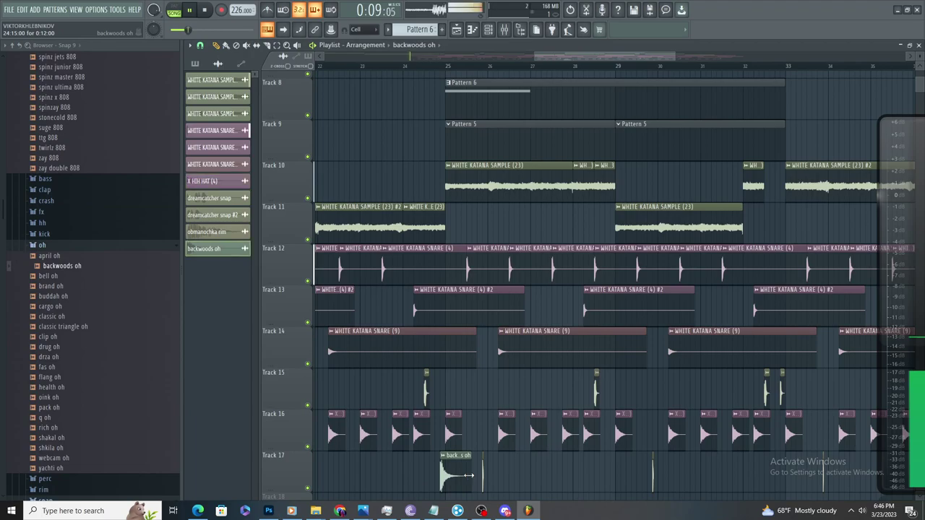
- Route backwoods oh to mixer track 15 and turn on its DC offset removal
double_click(459, 473)
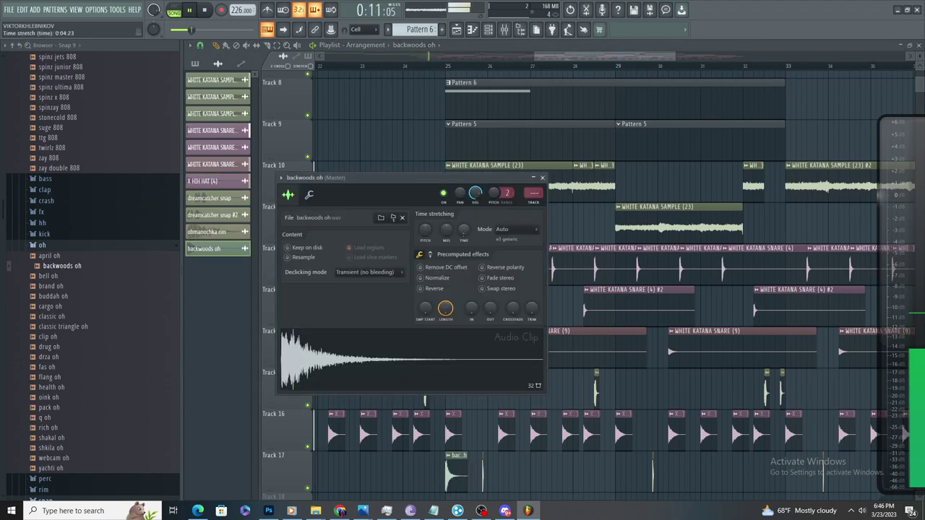
left_click_drag(533, 193, 533, 149)
key("F5")
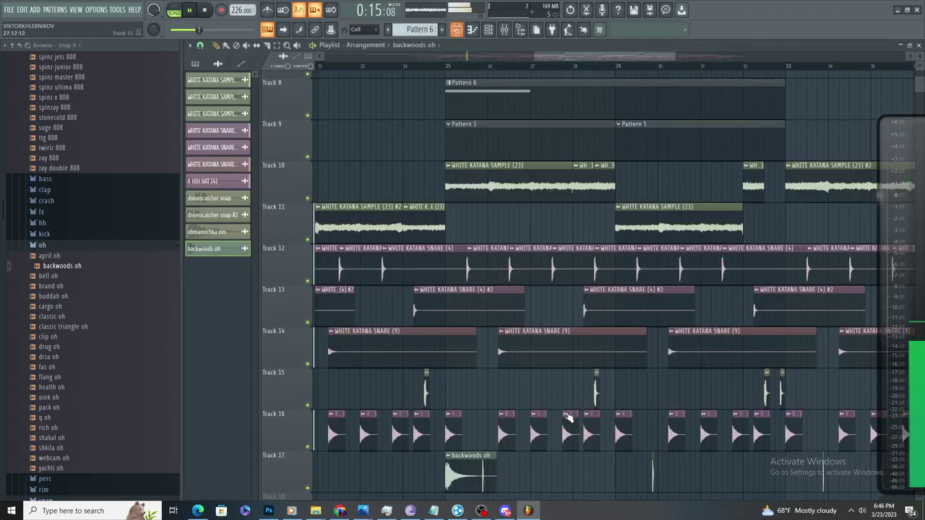
- Add a second backwoods oh clip on Track 17 at bar 27
right_click(504, 401)
scroll(495, 406, "down", 3)
scroll(521, 462, "up", 4)
left_click(514, 467)
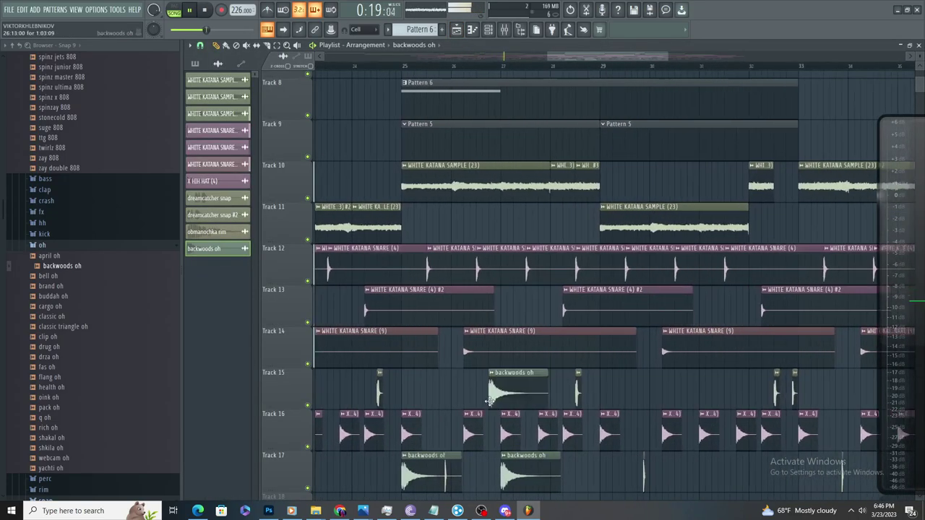
scroll(488, 411, "down", 2)
scroll(485, 413, "up", 2)
- Check the channel settings of X HIH HAT (4) and backwoods oh, and adjust obmanochka rim's time-stretching pitch slightly
double_click(425, 463)
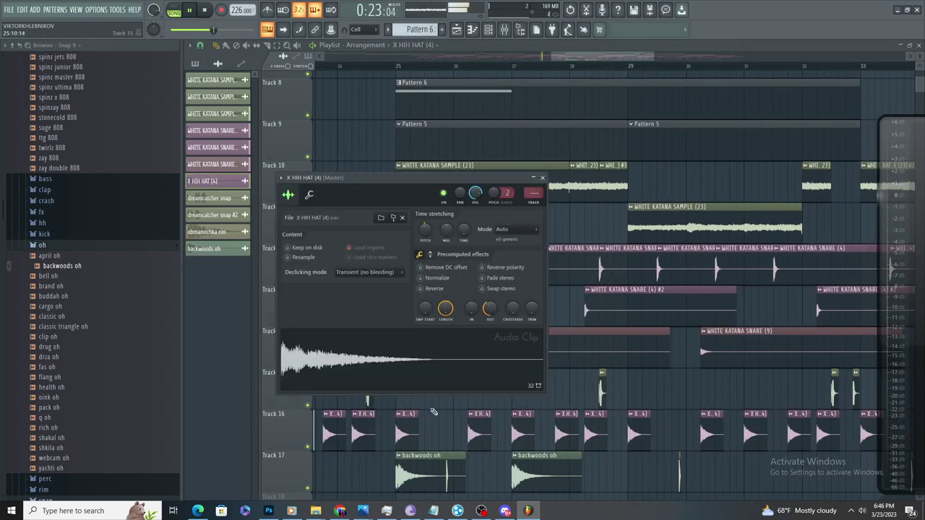
left_click(453, 438)
right_click(453, 438)
double_click(443, 466)
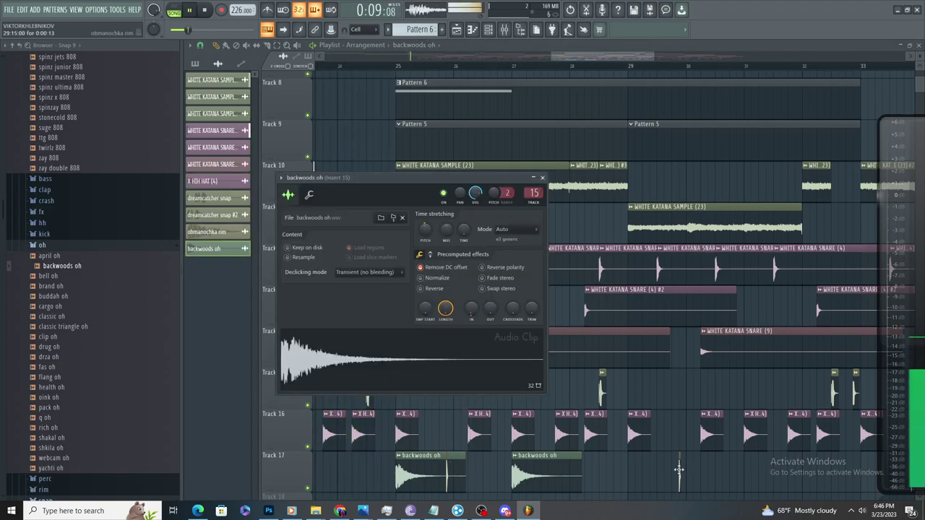
left_click(678, 470)
left_click_drag(363, 167, 363, 176)
- Move Wave Candy beside the sample settings, switch it to Spectrum mode and play the arrangement through it
key("space")
left_click_drag(880, 192, 486, 130)
right_click(527, 135)
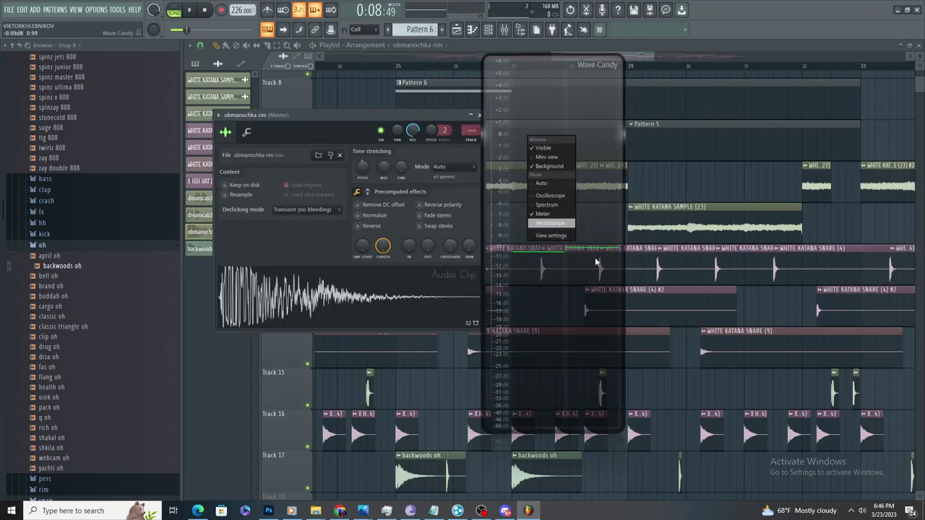
left_click(559, 208)
key("space")
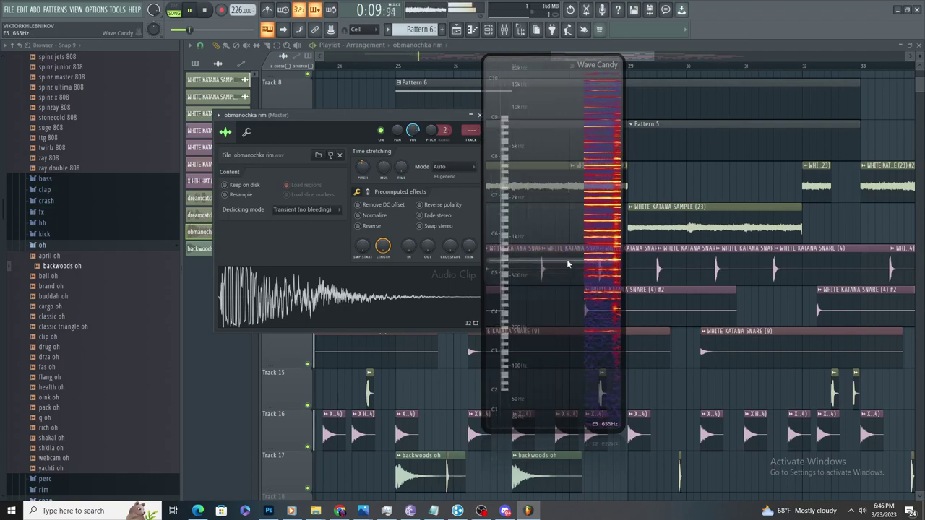
key("space")
key("space")
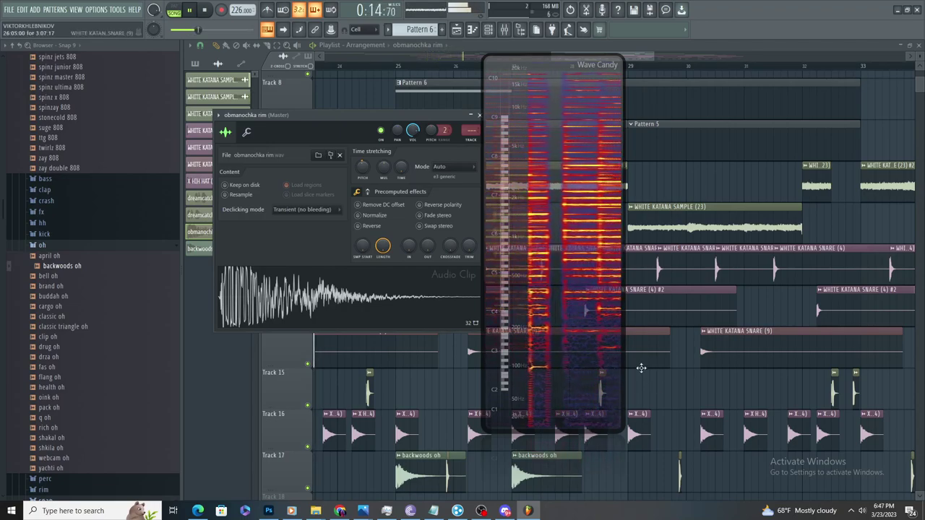
- Examine the channel settings of backwoods oh, obmanochka rim, dreamcatcher snap and dreamcatcher snap #2 during playback
left_click(668, 386)
left_click(435, 471)
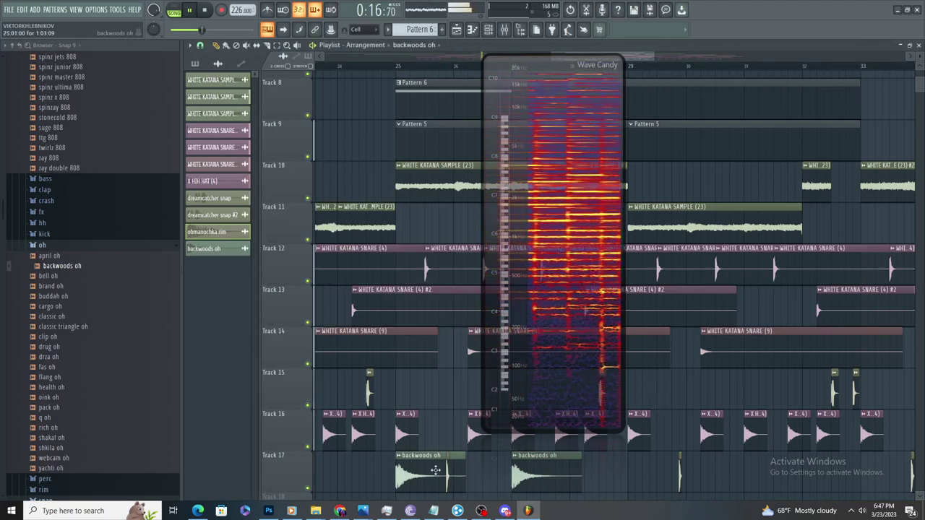
double_click(436, 470)
left_click(447, 467)
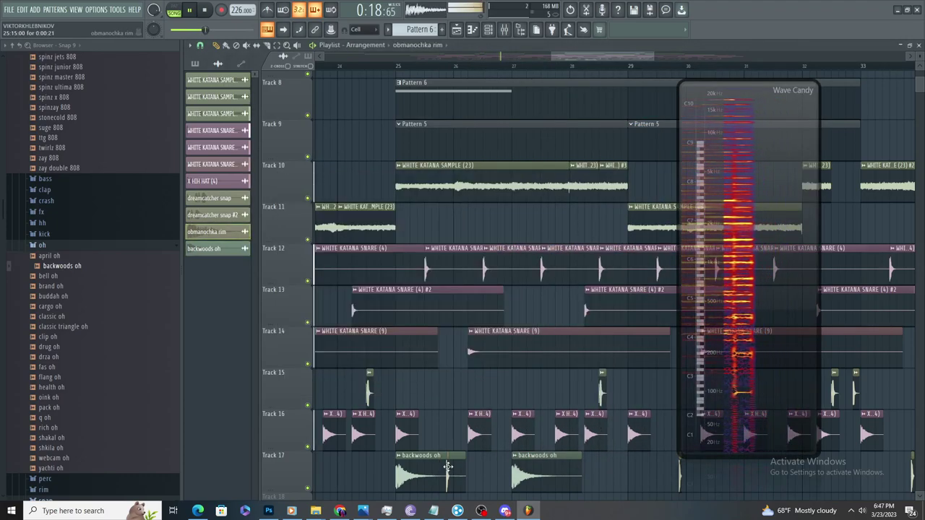
double_click(447, 467)
double_click(370, 391)
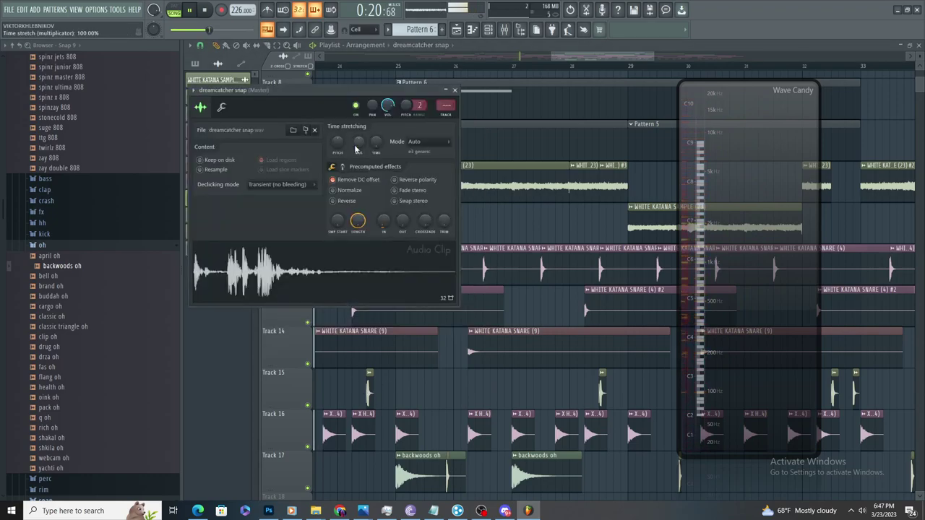
left_click(442, 386)
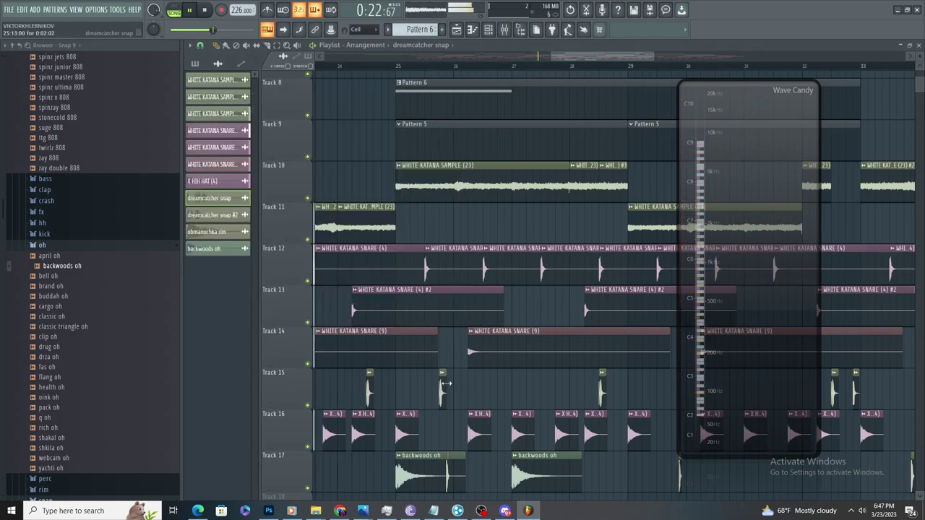
scroll(427, 389, "down", 4)
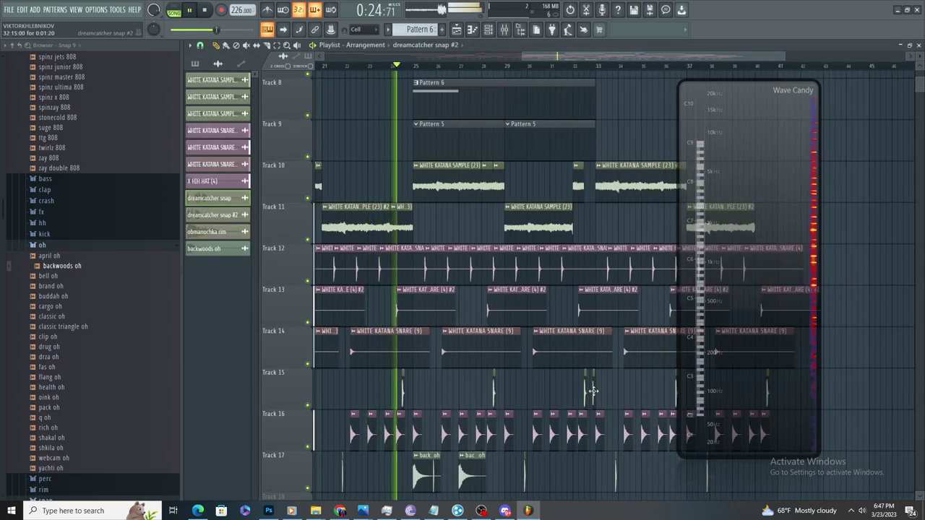
double_click(593, 391)
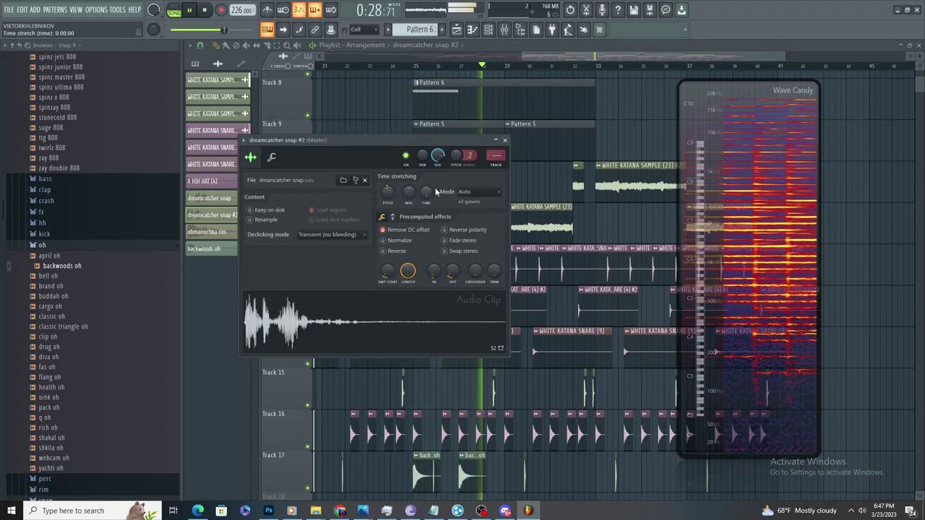
left_click(505, 141)
- Play the arrangement from about bar 25 to review the new section
scroll(588, 115, "up", 3)
scroll(438, 109, "down", 3)
scroll(438, 109, "down", 1)
key("space")
scroll(357, 81, "down", 3)
scroll(360, 87, "up", 5)
left_click(344, 67)
key("space")
scroll(387, 146, "up", 3)
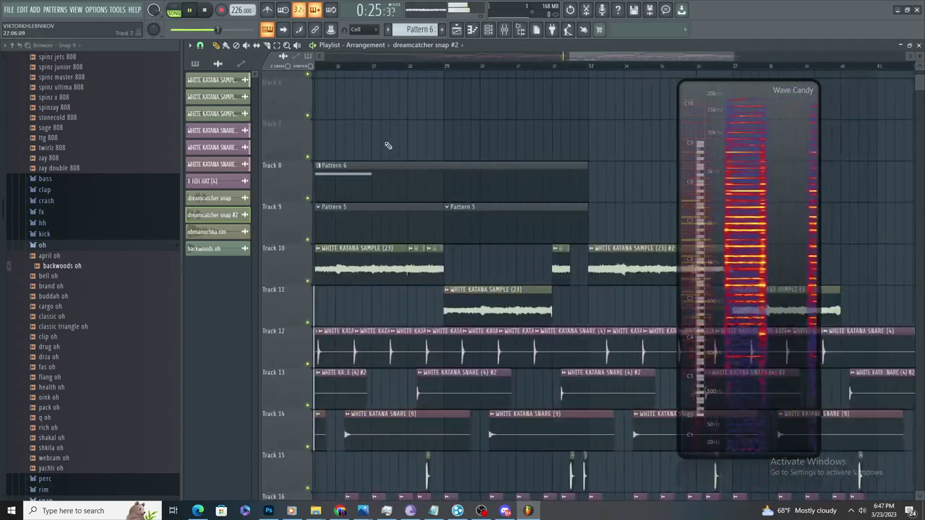
scroll(387, 169, "down", 2)
scroll(387, 170, "up", 3)
left_click(439, 132)
key("ctrl+z")
- Move the backwoods oh clip at bar 27 on Track 17 to bar 29, and add another at step 5 of bar 28
scroll(472, 412, "down", 4)
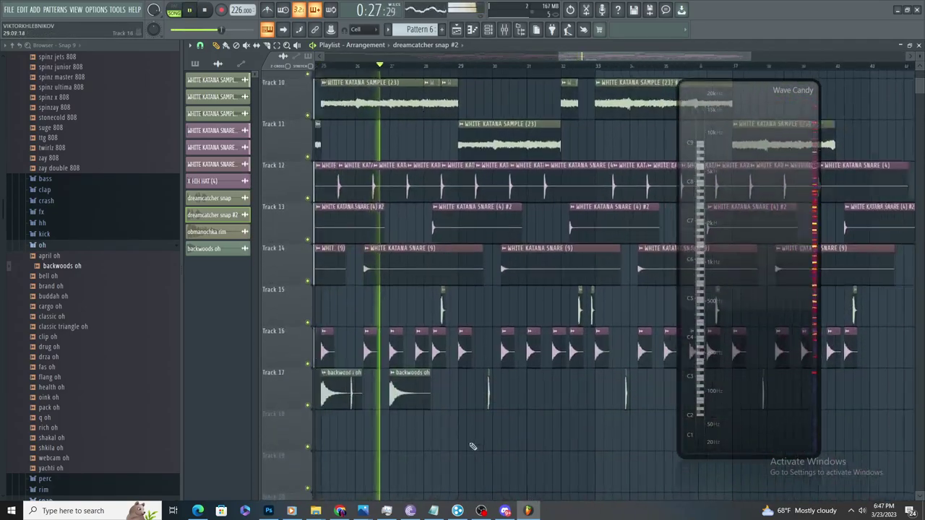
scroll(477, 444, "down", 3)
scroll(419, 401, "up", 4)
left_click_drag(452, 390, 531, 390)
scroll(503, 354, "down", 3)
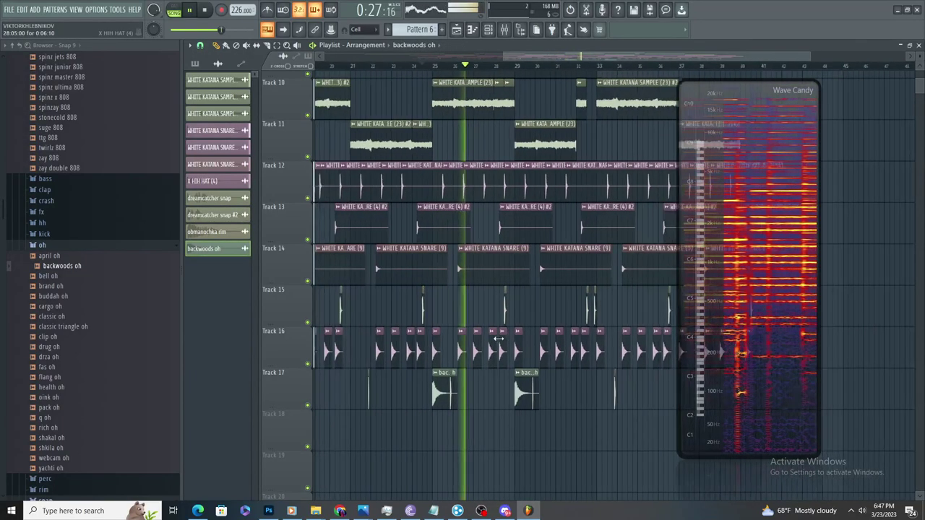
scroll(505, 358, "up", 3)
left_click(504, 401)
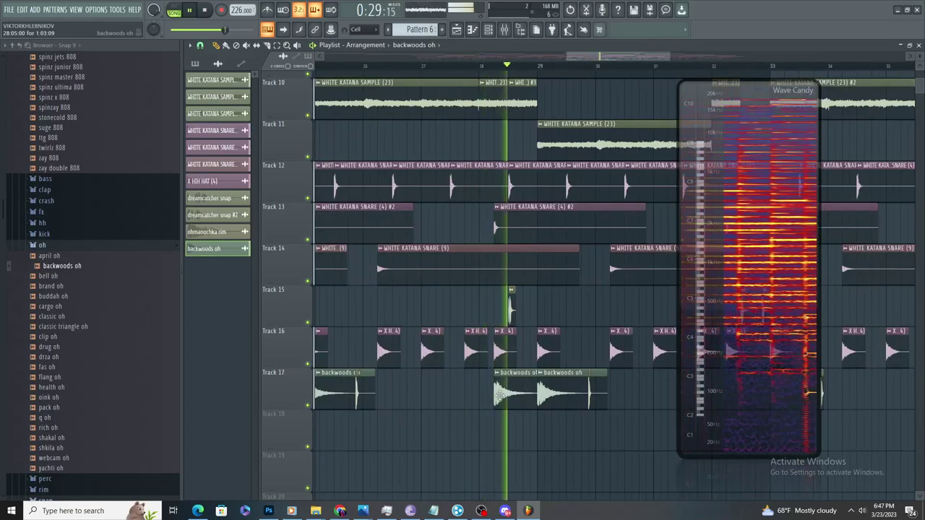
- Add two more backwoods oh clips on Track 17, in bars 32 and 33
scroll(516, 415, "down", 3)
scroll(603, 465, "up", 2)
key("space")
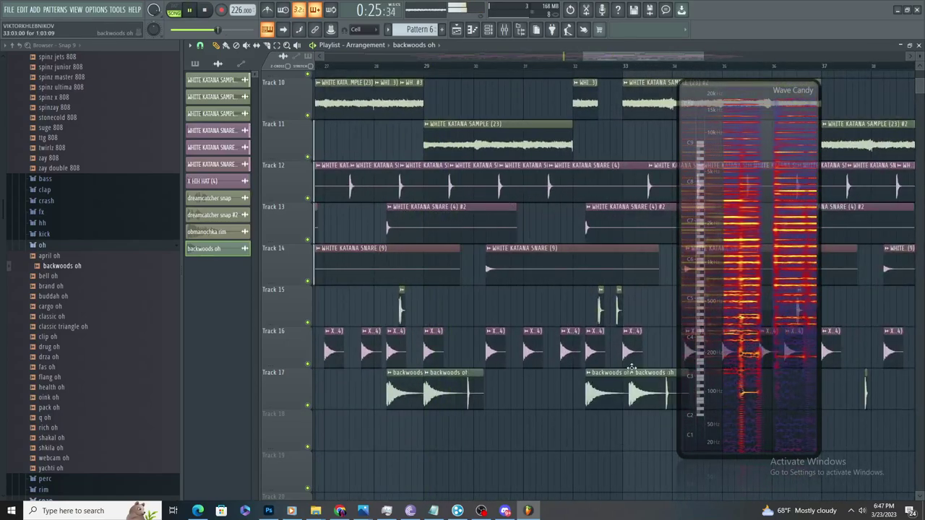
scroll(600, 384, "down", 3)
scroll(428, 153, "up", 5)
scroll(469, 262, "up", 2)
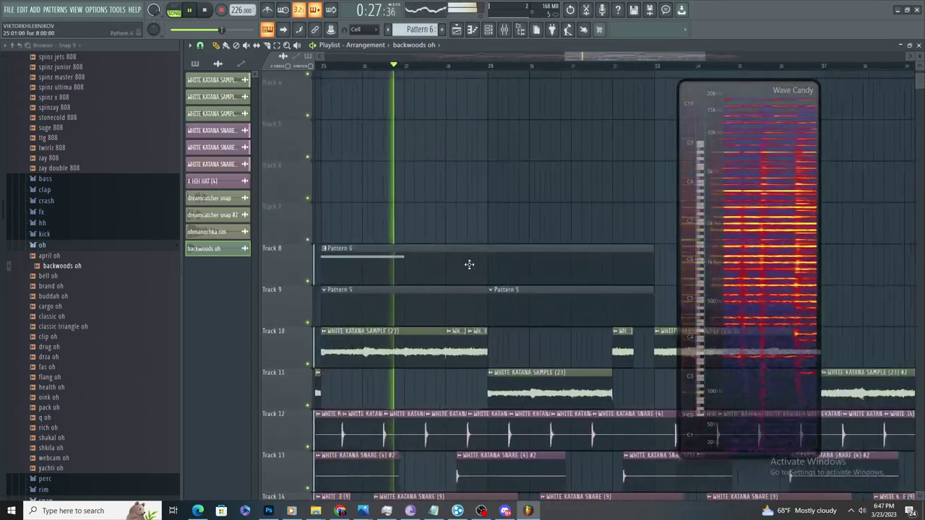
- Add a second two-bar B4 note for ice 808 at bar 5 of Pattern 6 in the piano roll
double_click(470, 266)
key("space")
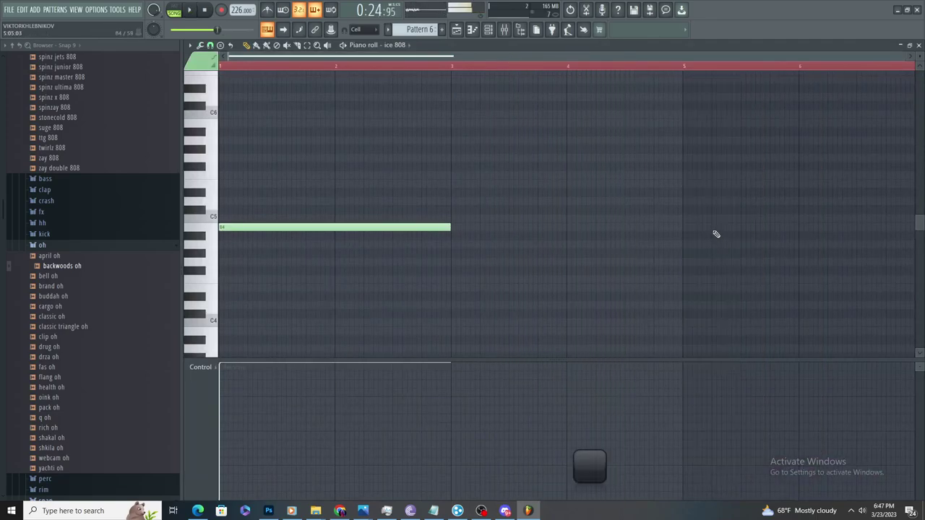
scroll(506, 253, "down", 3)
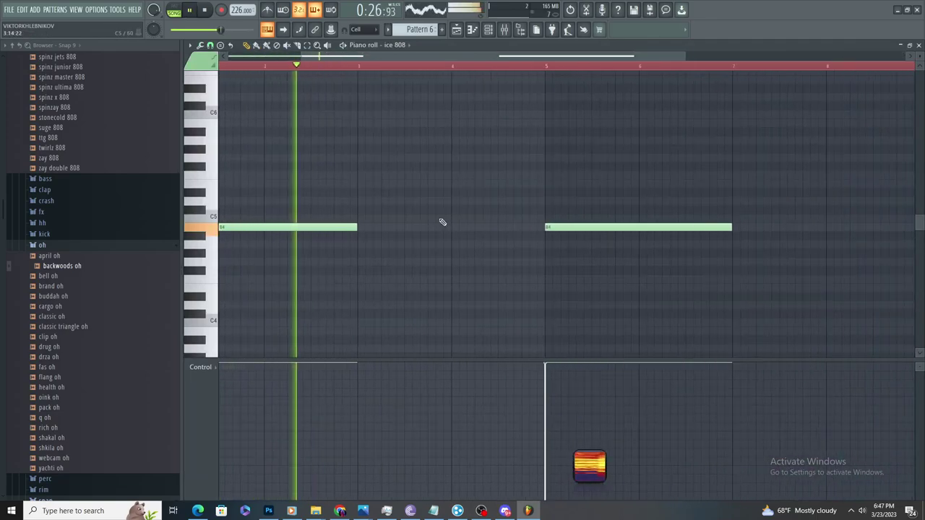
scroll(486, 309, "up", 3)
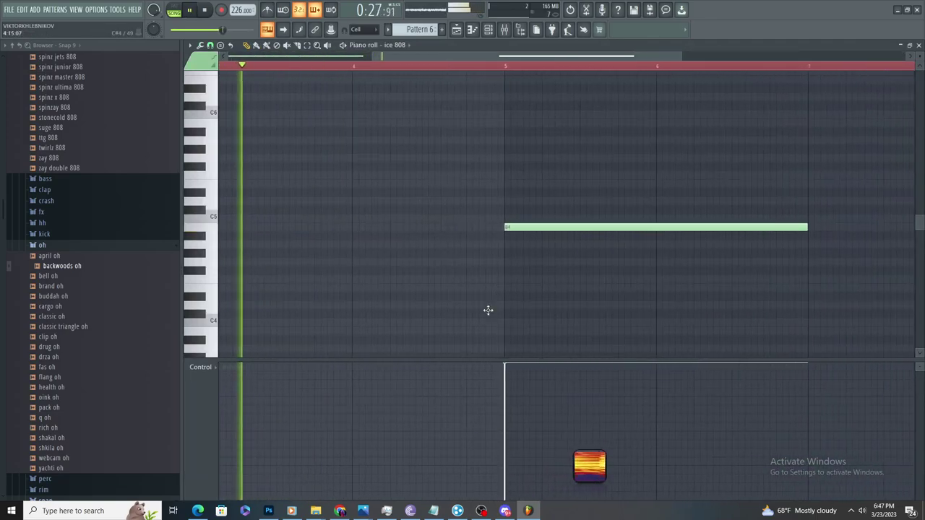
- Add daktel kick from the kick folder as a new channel in the channel rack, routed to mixer track 13
left_click(98, 235)
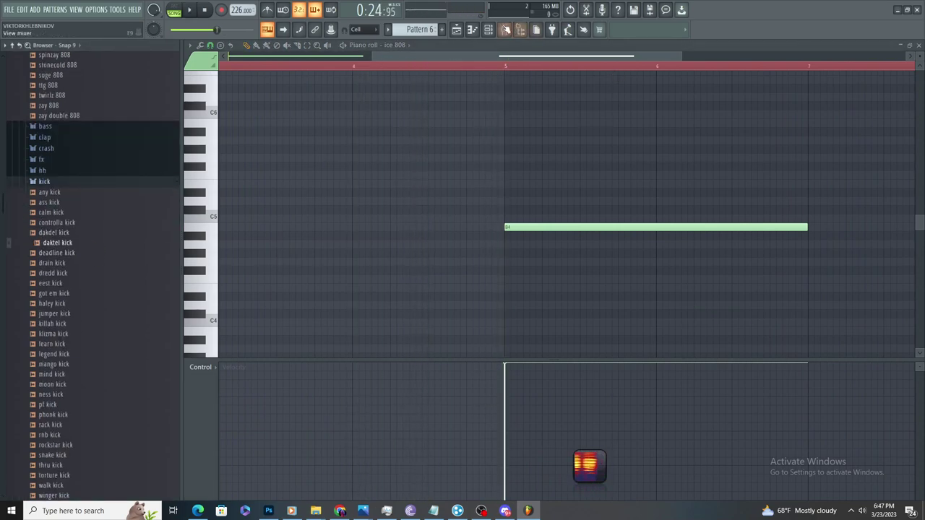
left_click(510, 28)
left_click(489, 29)
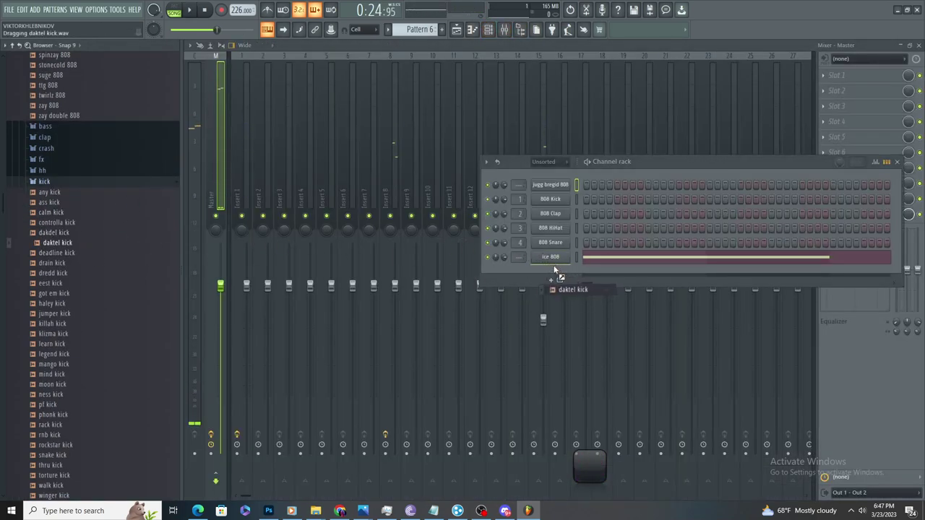
left_click_drag(554, 269, 555, 271)
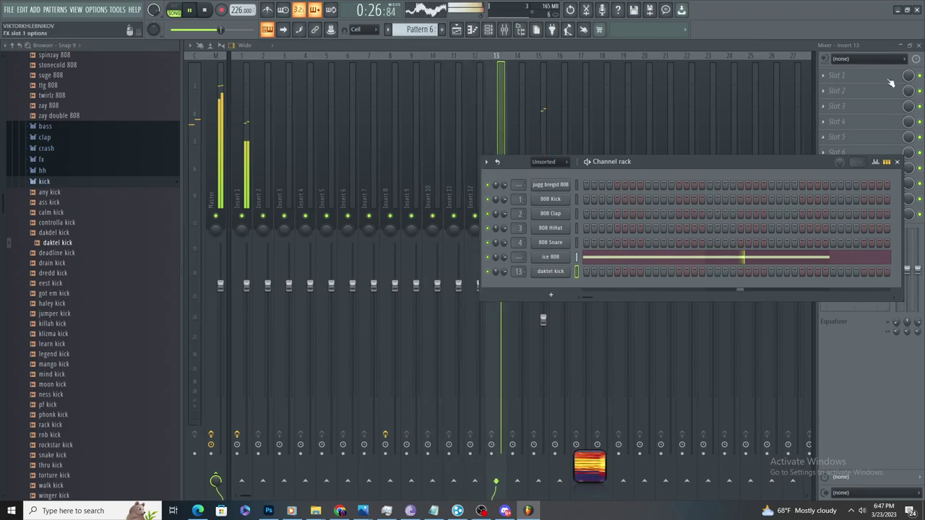
- Load Fruity Parametric EQ 2 on mixer Insert 13 and make band 1 a high-pass filter at about 64 Hz
left_click(895, 88)
left_click(708, 336)
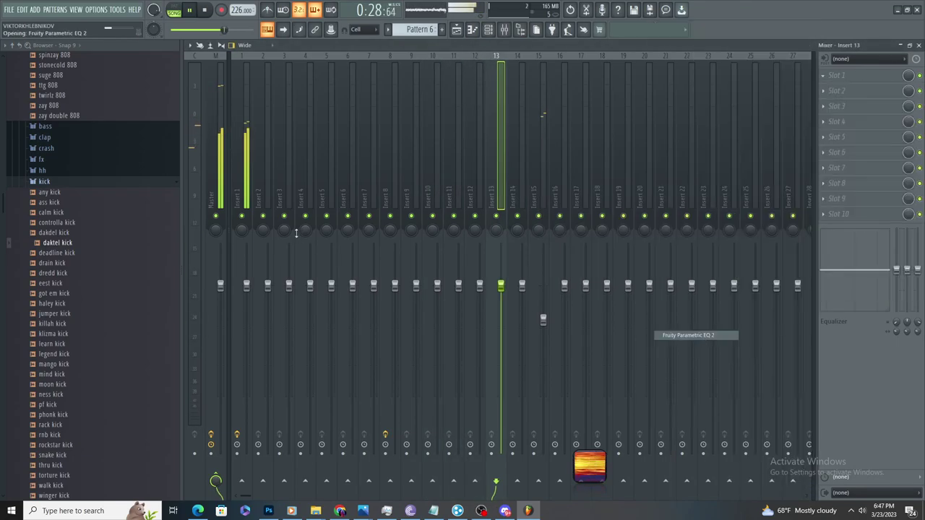
right_click(281, 225)
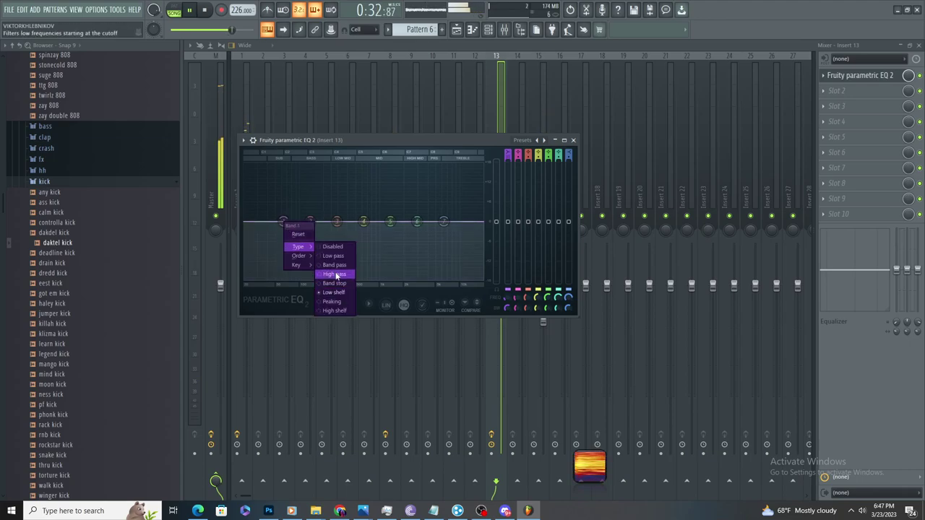
left_click(336, 274)
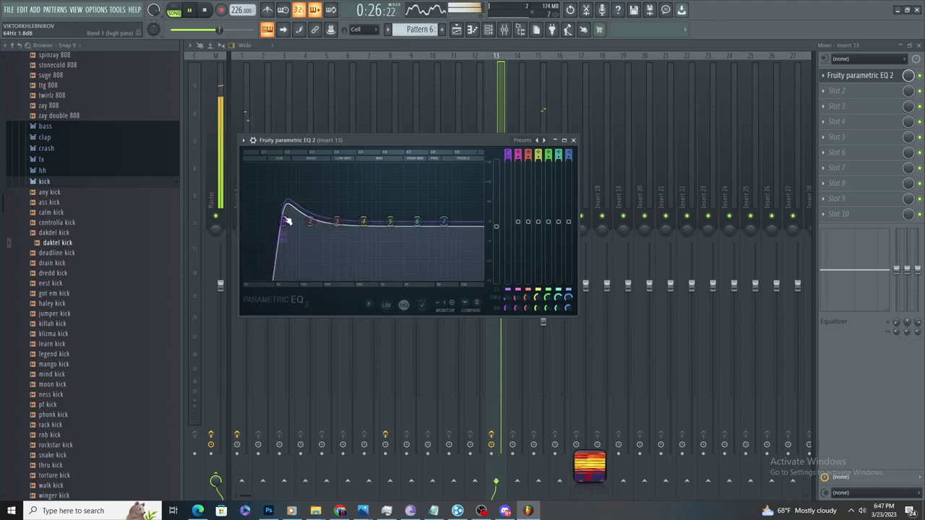
- Place Pattern 3 on Track 7 at bar 29, extend it to about four bars and open daktel kick's piano roll
left_click(456, 31)
scroll(556, 187, "up", 4)
left_click(556, 190)
right_click(569, 194)
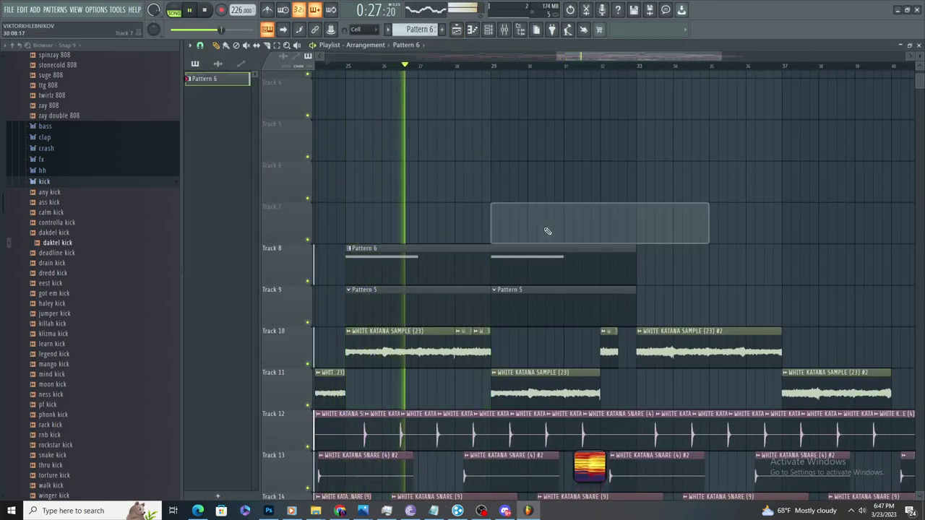
scroll(419, 29, "up", 3)
left_click(512, 232)
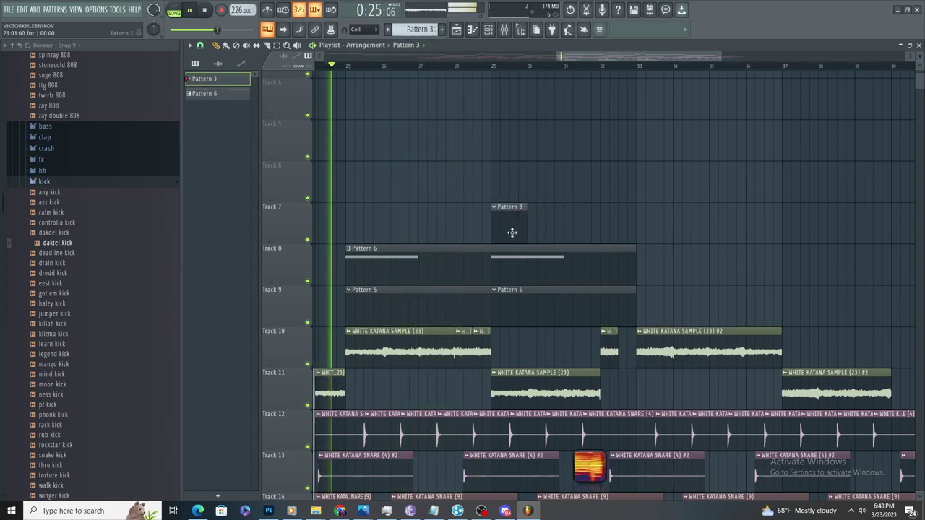
left_click_drag(526, 223, 629, 231)
key("F7")
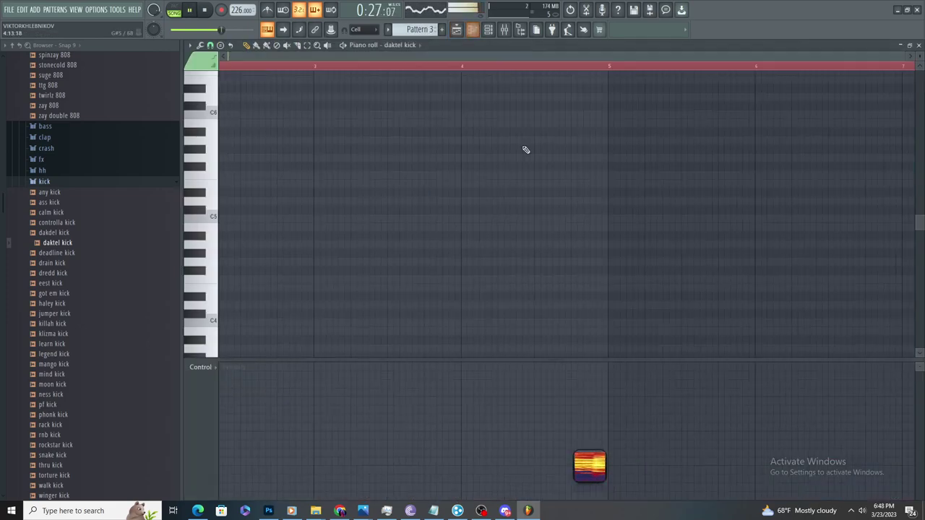
- Draw C5 notes for daktel kick at the start of bar 1 and at step 5 of bar 2
left_click_drag(230, 205, 190, 221)
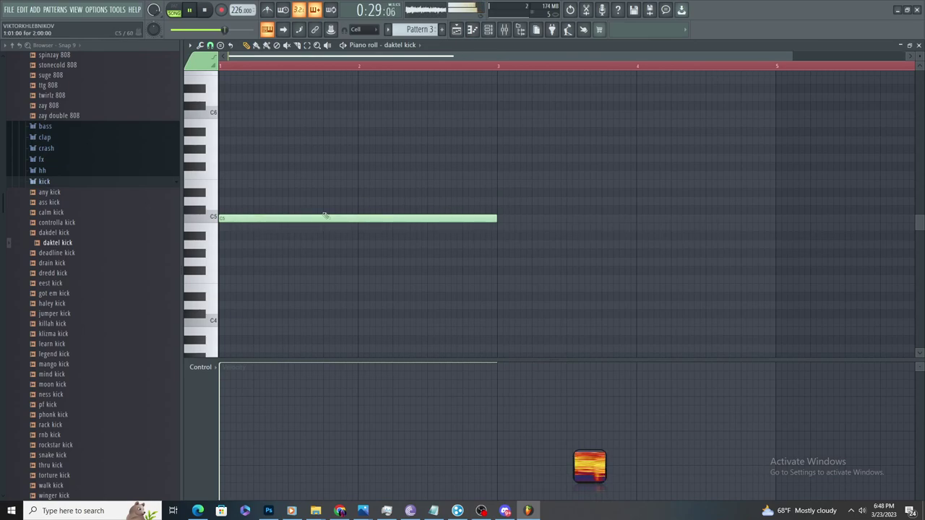
key("space")
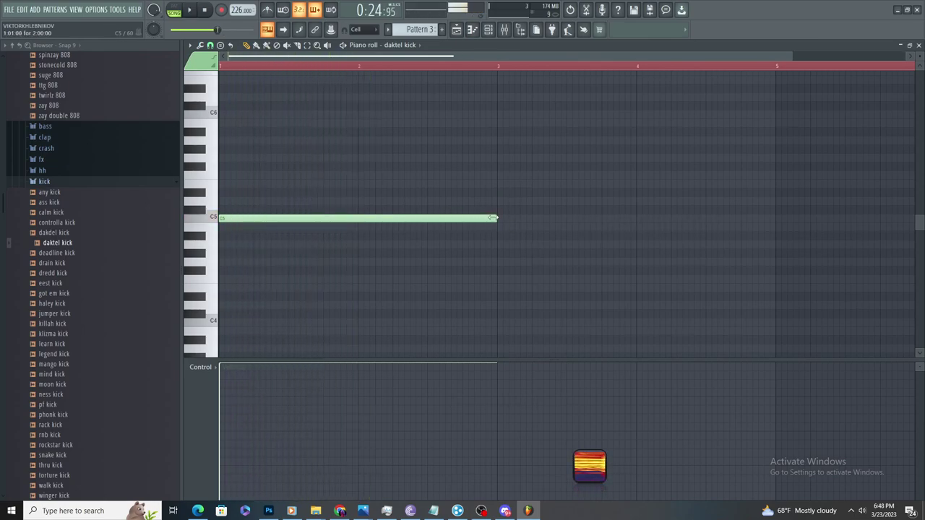
left_click_drag(393, 224, 394, 217)
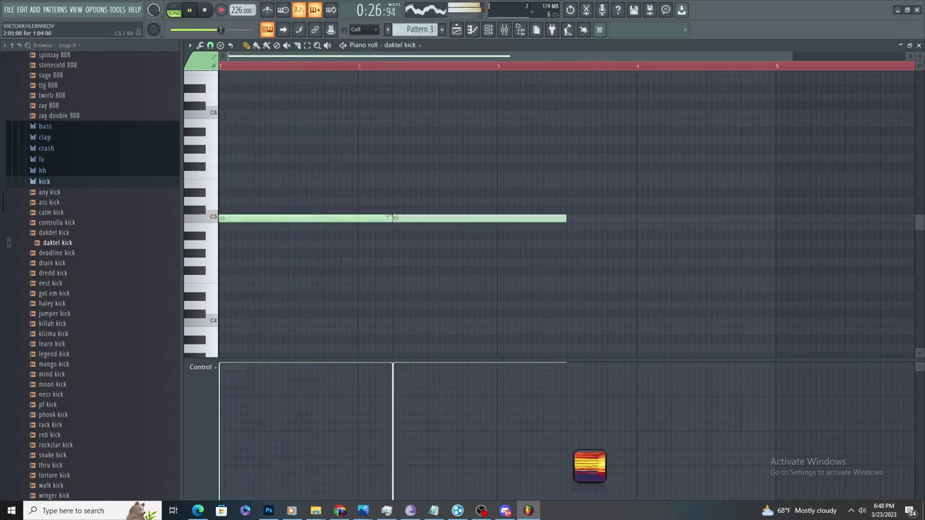
- Open daktel kick's channel settings and enable its volume envelope
left_click(487, 29)
left_click(550, 271)
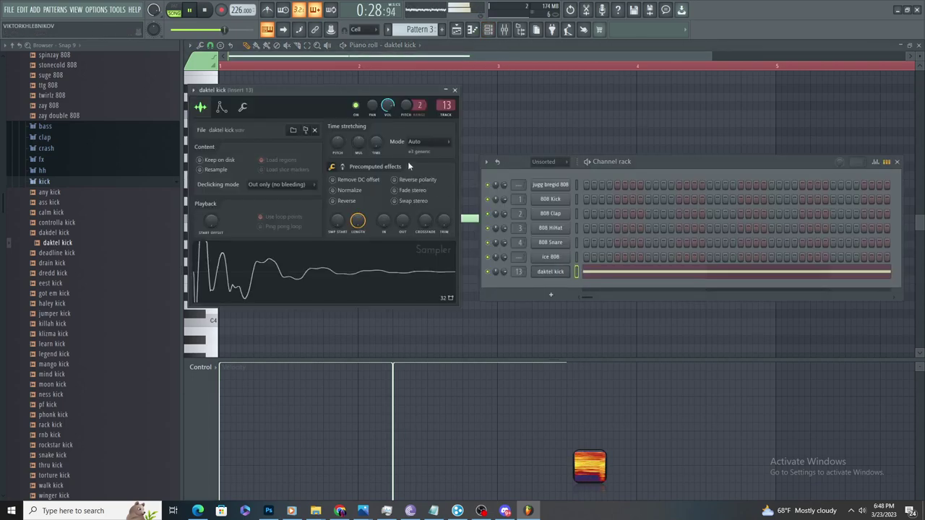
left_click(221, 107)
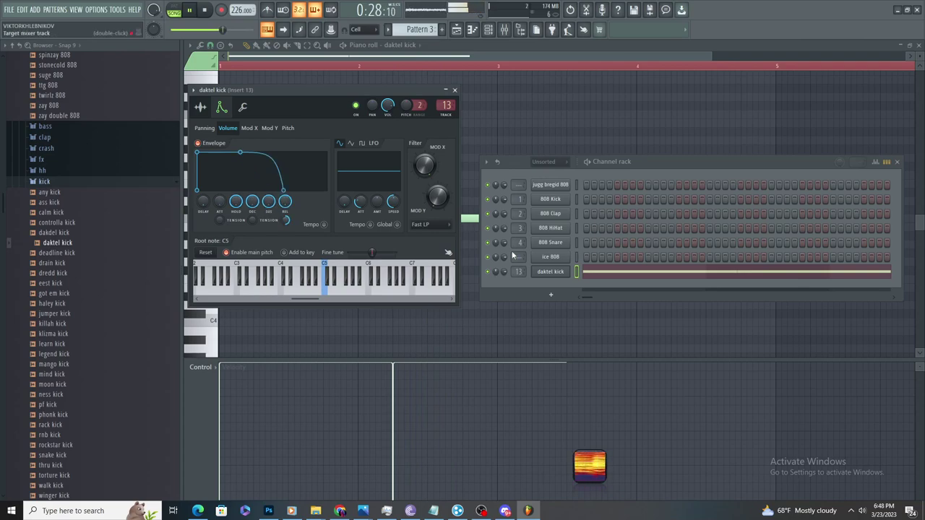
- Lower band 7 of Fruity Parametric EQ 2 on Insert 13 and move it into the bass range
left_click(504, 31)
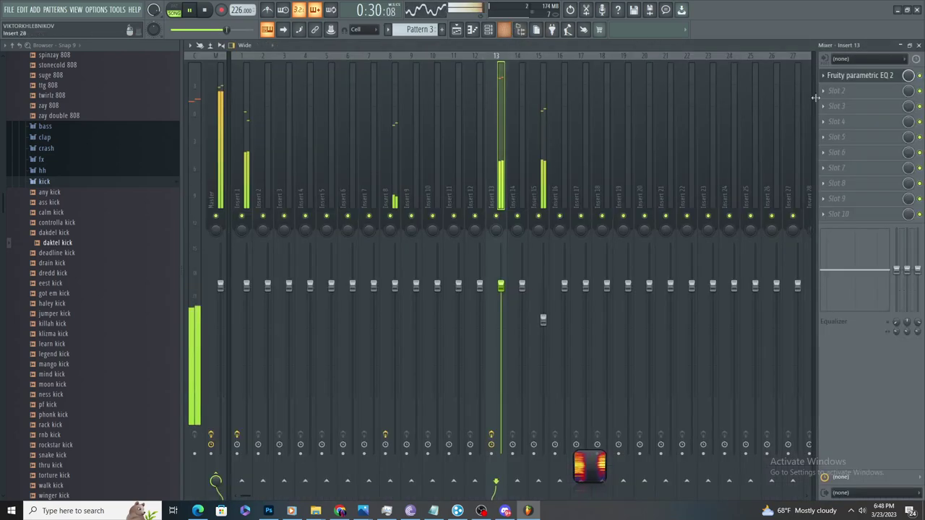
left_click(849, 96)
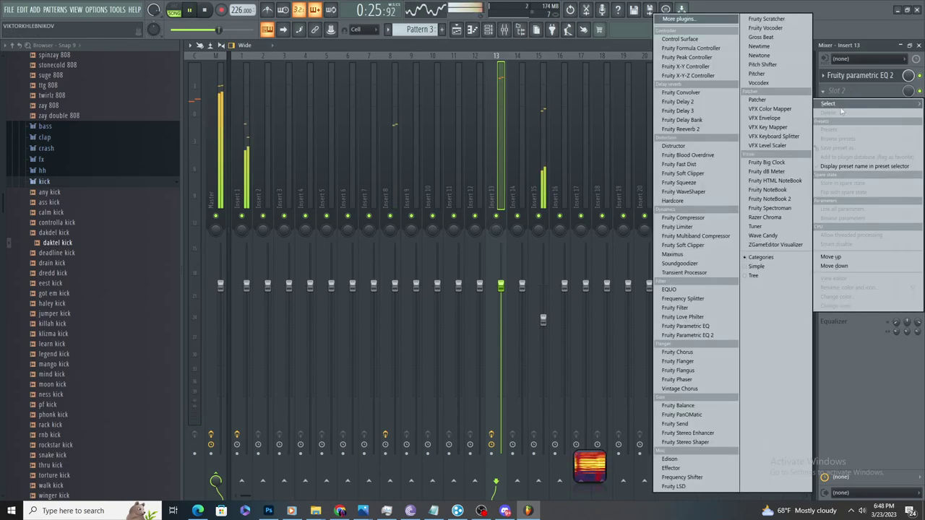
left_click(879, 86)
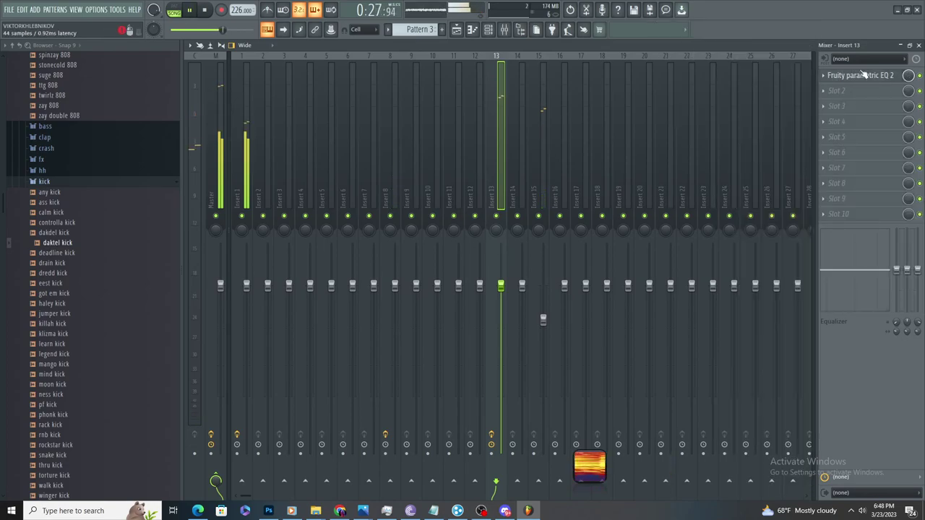
left_click(863, 74)
left_click_drag(440, 216, 312, 241)
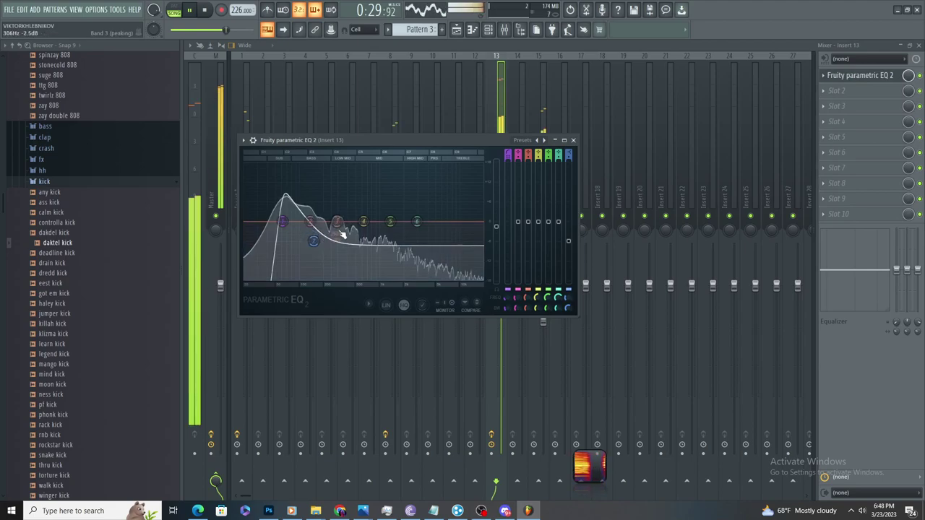
- End daktel kick's second note at bar 3 and duplicate the two-bar C5 phrase into bars 3 and 4
left_click(460, 32)
double_click(582, 226)
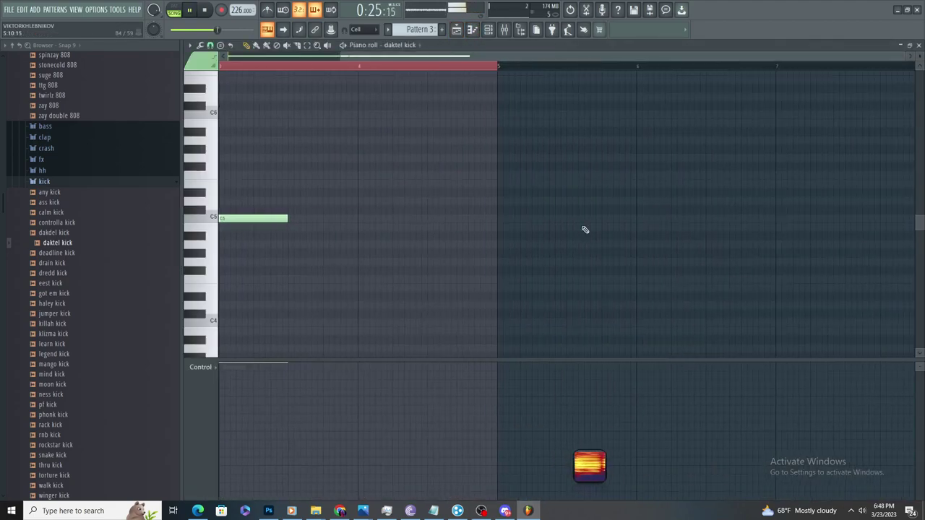
left_click(307, 46)
left_click(295, 216)
left_click(441, 129)
key("ctrl+a")
scroll(499, 256, "up", 4)
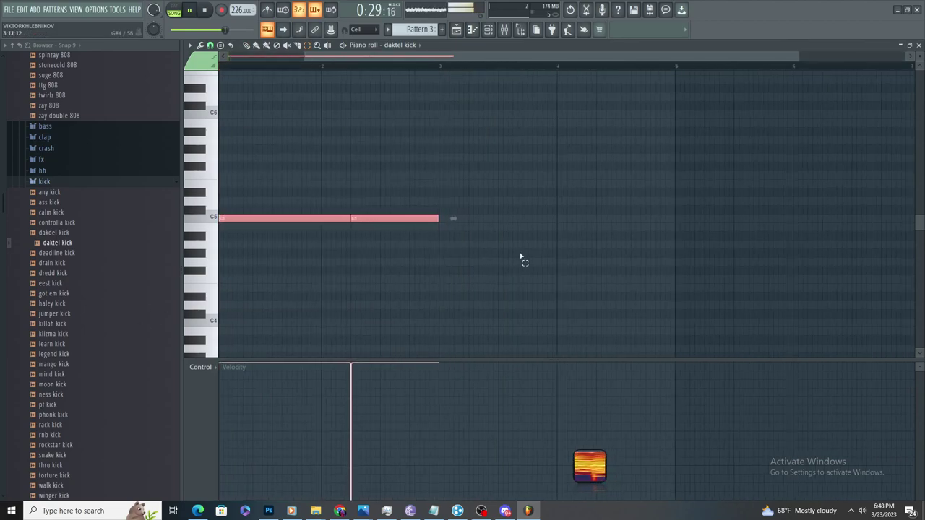
scroll(575, 265, "down", 5)
key("ctrl+b")
left_click(572, 270)
scroll(362, 270, "up", 3)
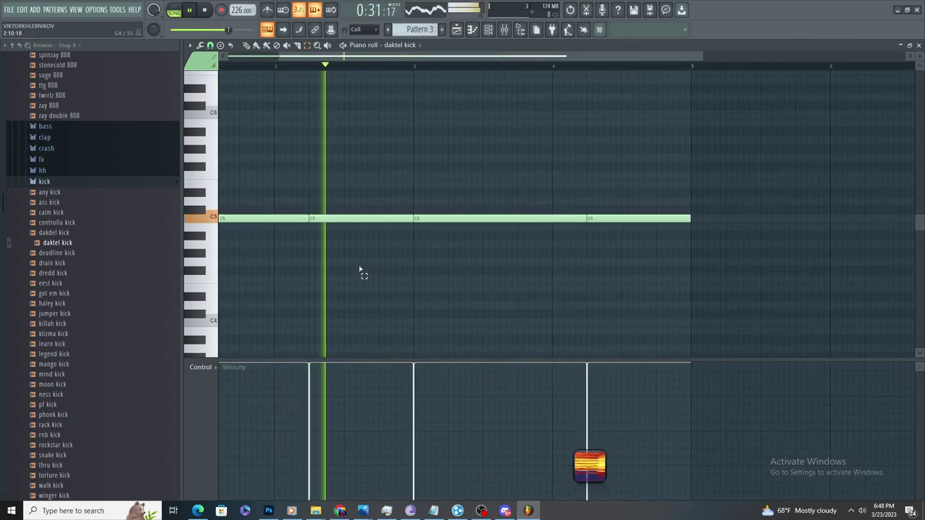
- Place another Pattern 3 clip on Track 7 at bar 33 of the playlist
left_click(457, 31)
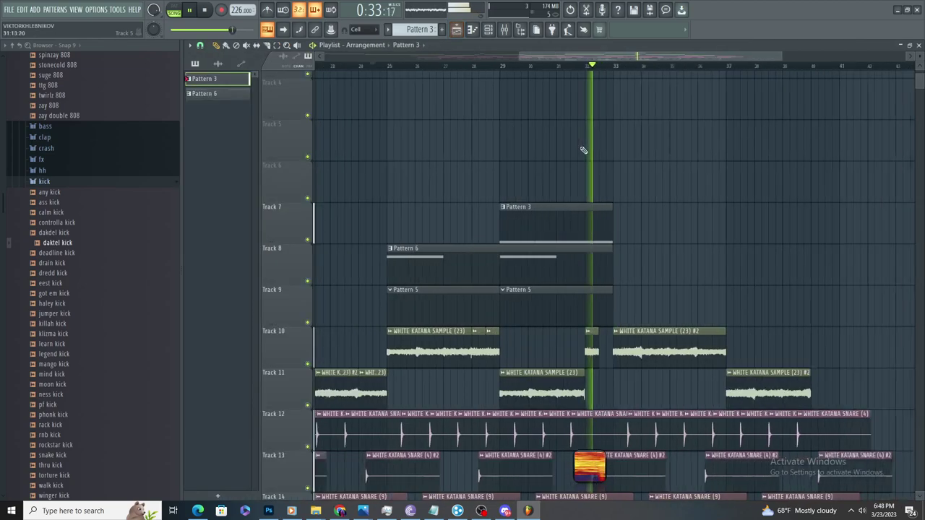
scroll(580, 149, "up", 2)
left_click(613, 217)
scroll(575, 228, "down", 3)
- Place another Pattern 6 clip on Track 8 at bar 33 and set the playback position to bar 29
left_click(580, 255)
left_click(590, 257)
left_click(645, 142)
right_click(647, 143)
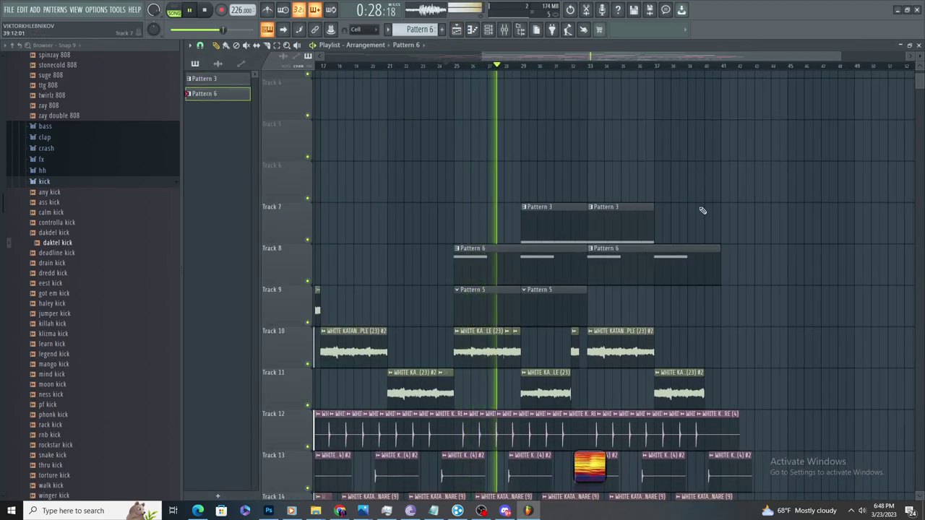
left_click(732, 239)
right_click(738, 237)
left_click(523, 66)
left_click(659, 170)
right_click(679, 171)
- Add flex fx from the fx folder to Track 6 at bar 31
left_click(103, 193)
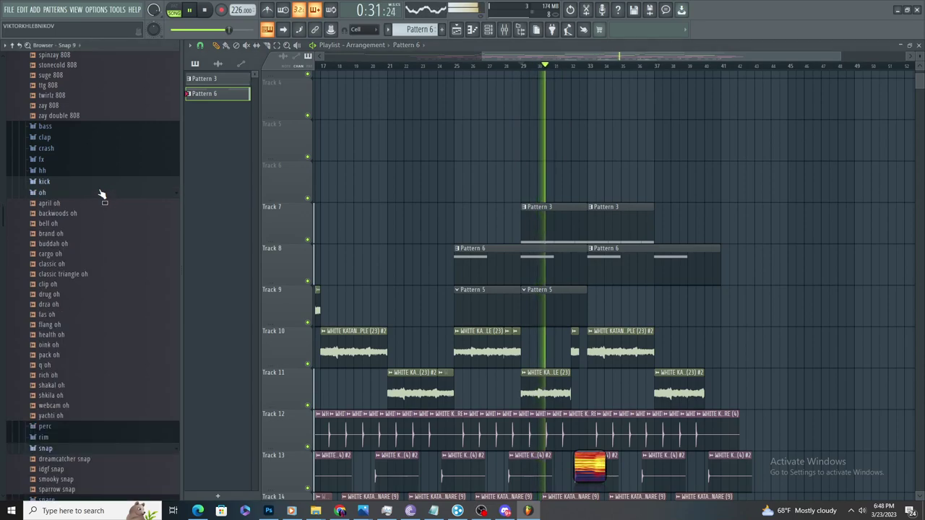
left_click(100, 161)
key("space")
left_click_drag(711, 205, 547, 189)
key("space")
scroll(581, 187, "up", 3)
scroll(543, 190, "up", 3)
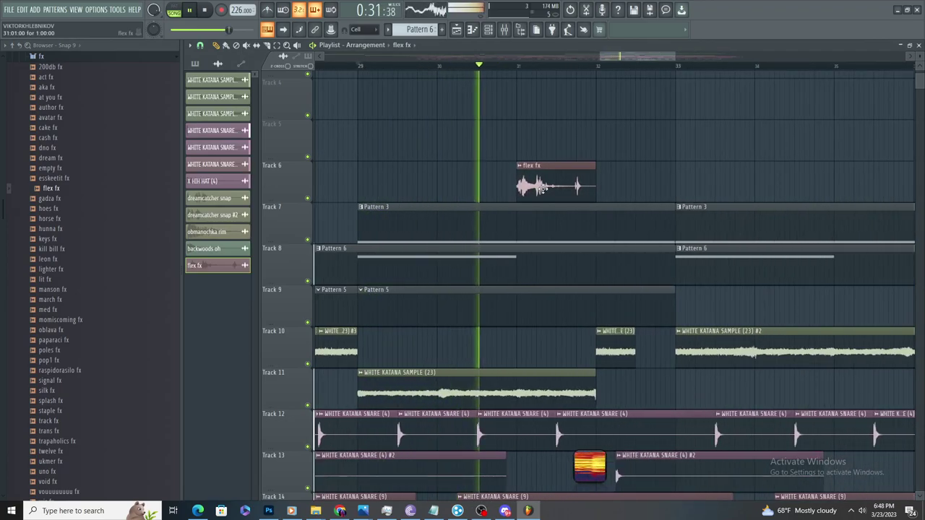
- Lower flex fx's channel volume and set its quick fade out to 23%
double_click(529, 193)
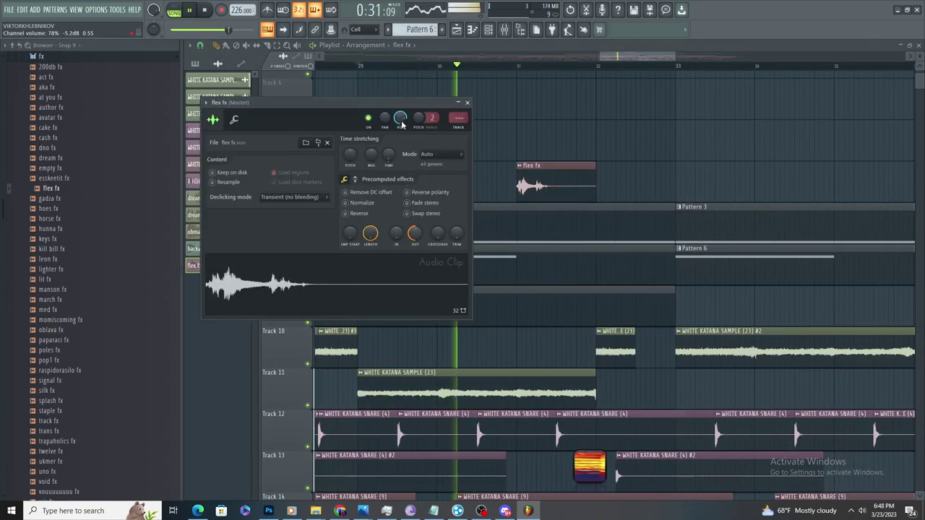
key("space")
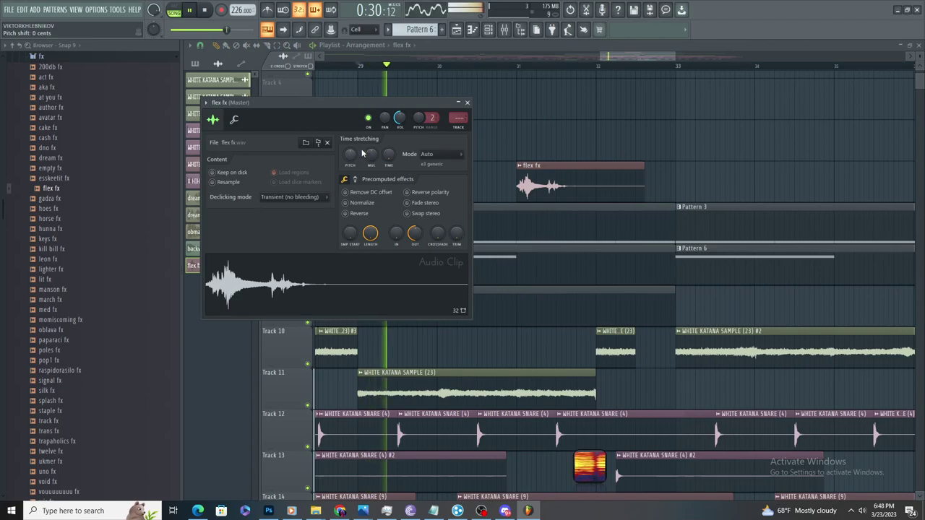
left_click_drag(413, 235, 411, 229)
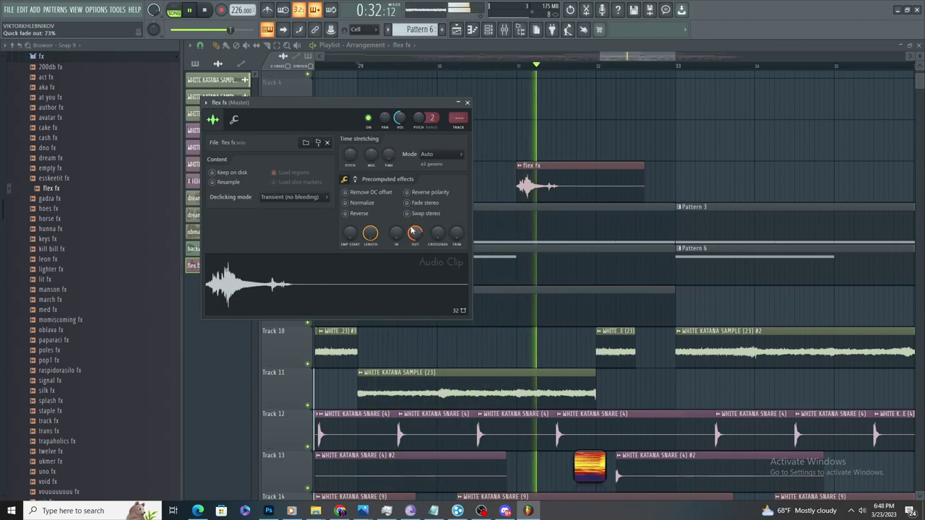
left_click(750, 178)
right_click(749, 177)
key("space")
key("space")
- Increase flex fx's quick fade out further to shorten its tail and play it back
double_click(591, 174)
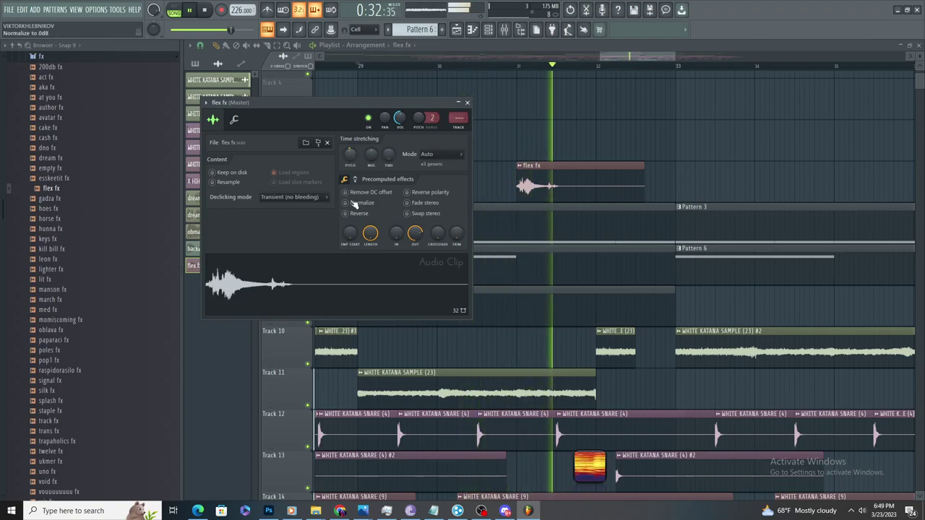
left_click_drag(414, 234, 418, 229)
left_click(708, 153)
right_click(708, 153)
scroll(643, 193, "down", 3)
scroll(647, 196, "up", 4)
key("space")
key("space")
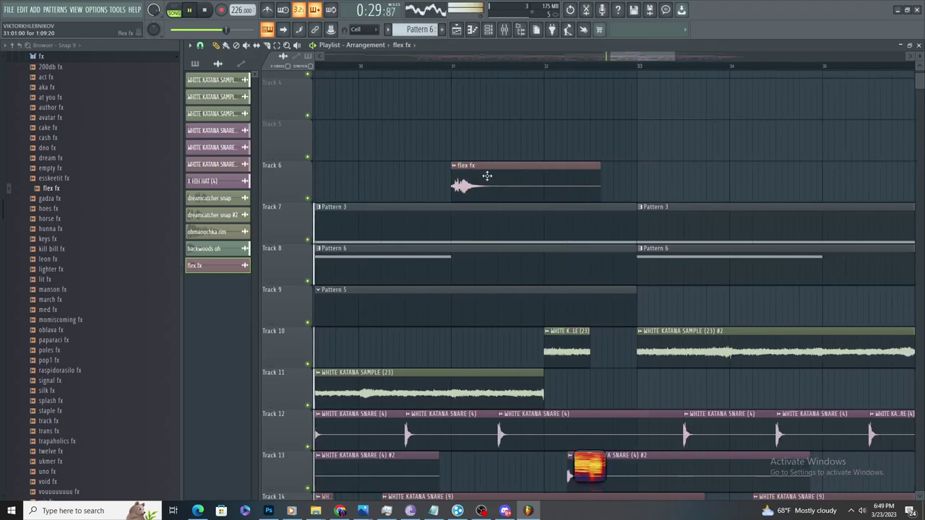
- Set flex fx's sample start offset to 6%, turn on Remove DC offset and play back the change
double_click(487, 175)
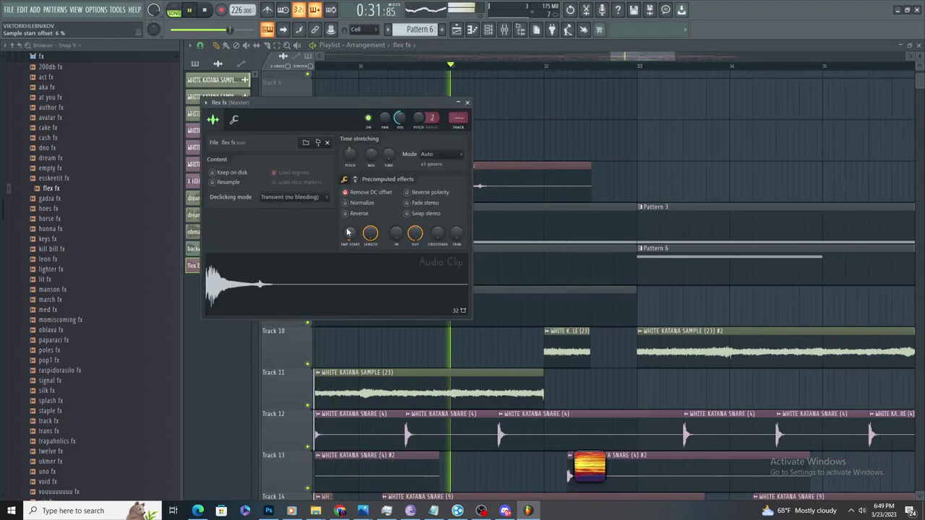
left_click(667, 186)
right_click(666, 186)
double_click(552, 183)
key("space")
key("space")
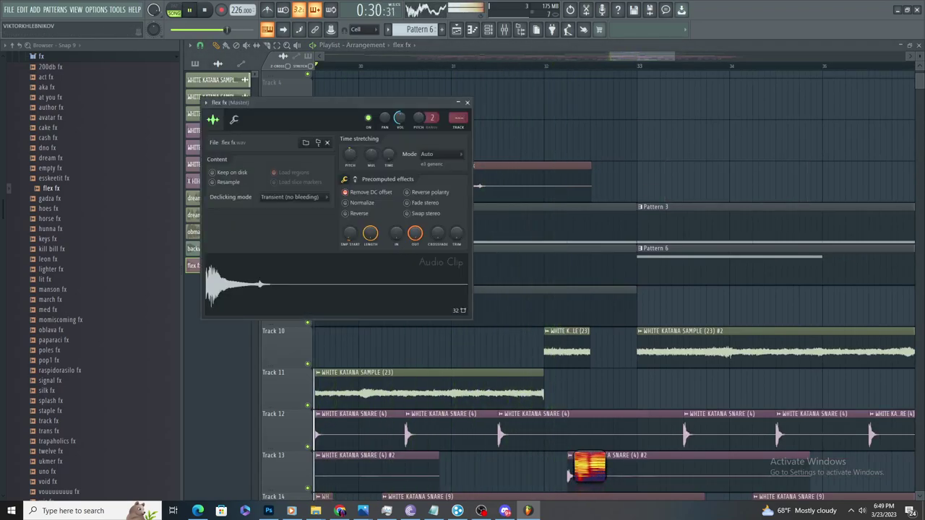
- Add a second flex fx clip on Track 6 and position it at bar 35
left_click(616, 161)
scroll(625, 186, "up", 3)
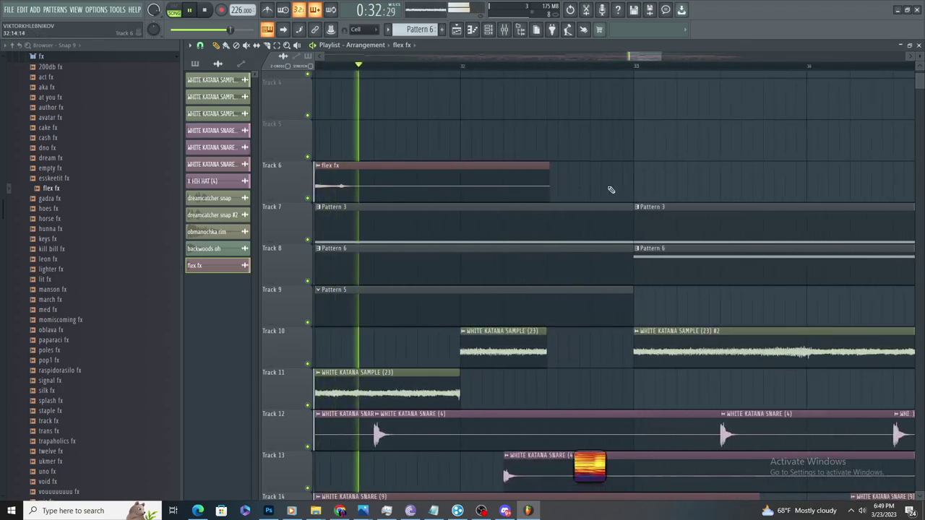
scroll(607, 187, "down", 5)
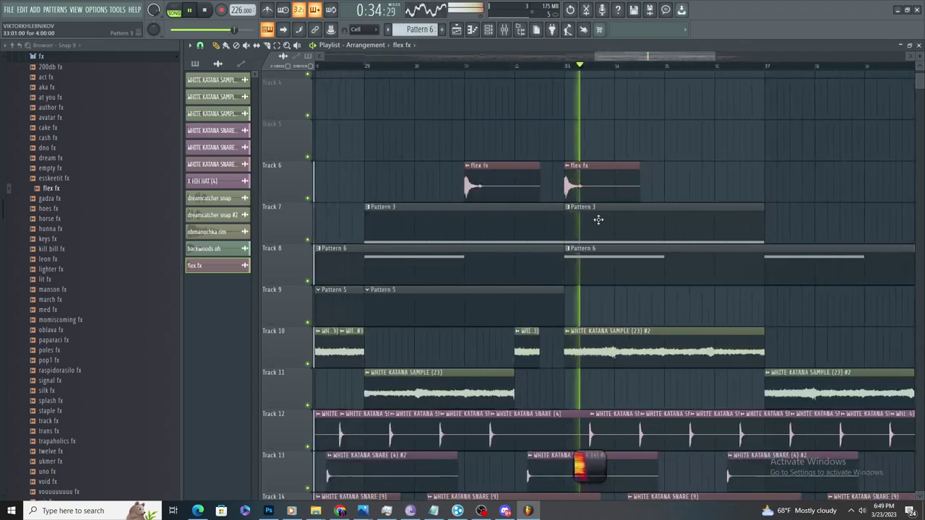
left_click_drag(617, 192, 716, 190)
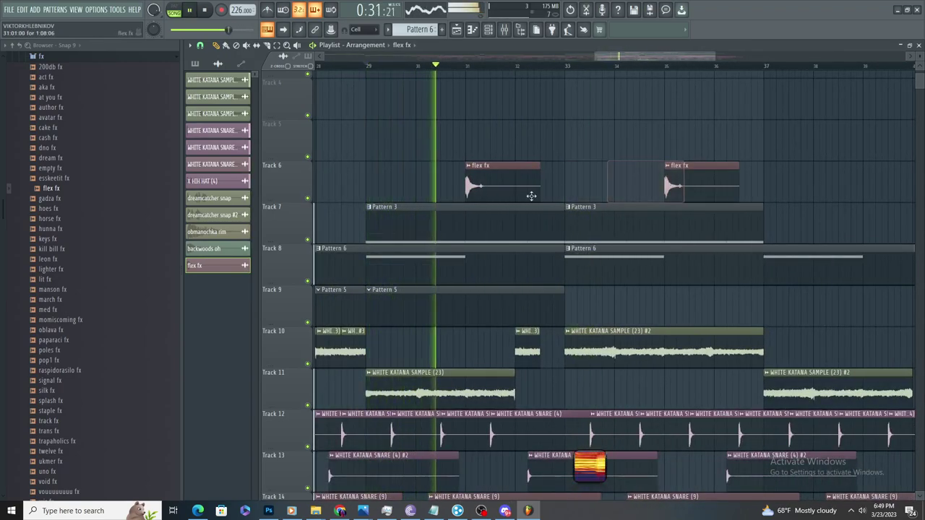
- Move Track 10's WHITE KATANA SAMPLE (23) #2 clip from bar 33 to bar 41 and duplicate the bar 25–32 sample clips at bar 33
scroll(613, 308, "down", 3)
scroll(613, 309, "up", 2)
scroll(613, 309, "down", 2)
left_click_drag(589, 346, 770, 337)
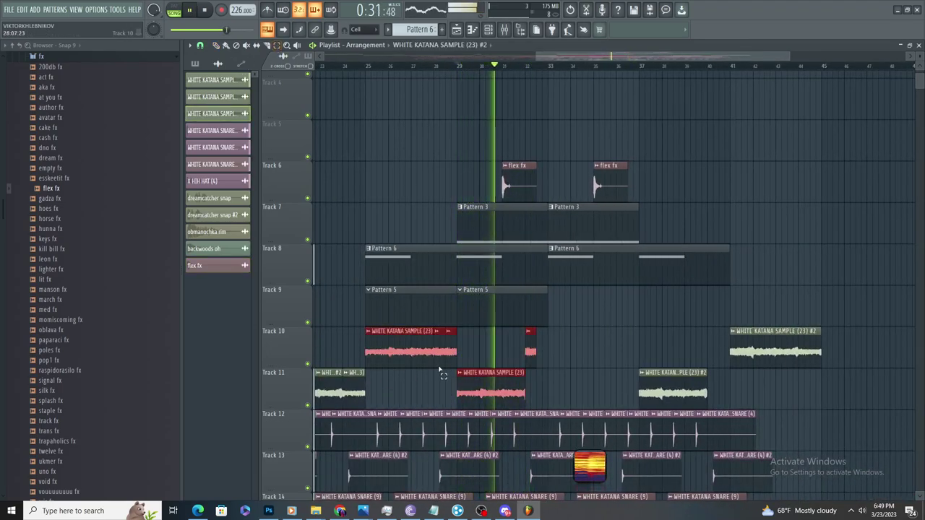
scroll(700, 359, "up", 3)
scroll(699, 359, "down", 3)
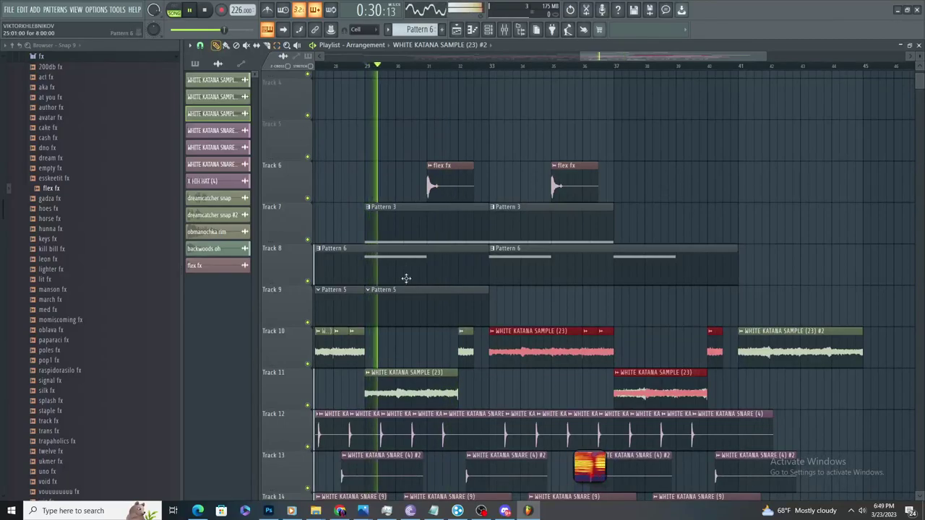
- Move Track 11's WHITE KATANA SAMPLE (23) #2 clip to bar 45 and line up the duplicated sample clips on Track 10 from bar 33
left_click(530, 383)
right_click(538, 383)
left_click_drag(640, 385, 796, 386)
scroll(765, 380, "down", 4)
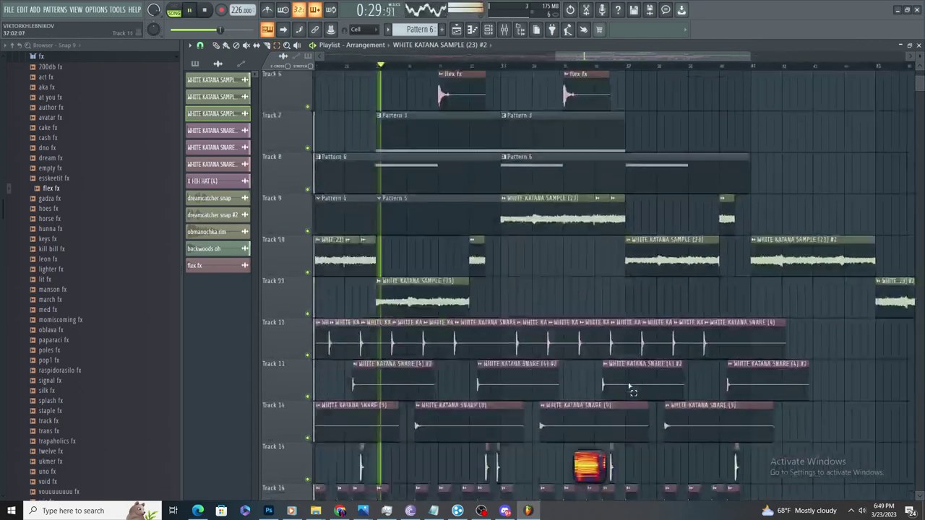
scroll(611, 272, "up", 3)
left_click_drag(757, 172, 511, 168)
key("shift+Down")
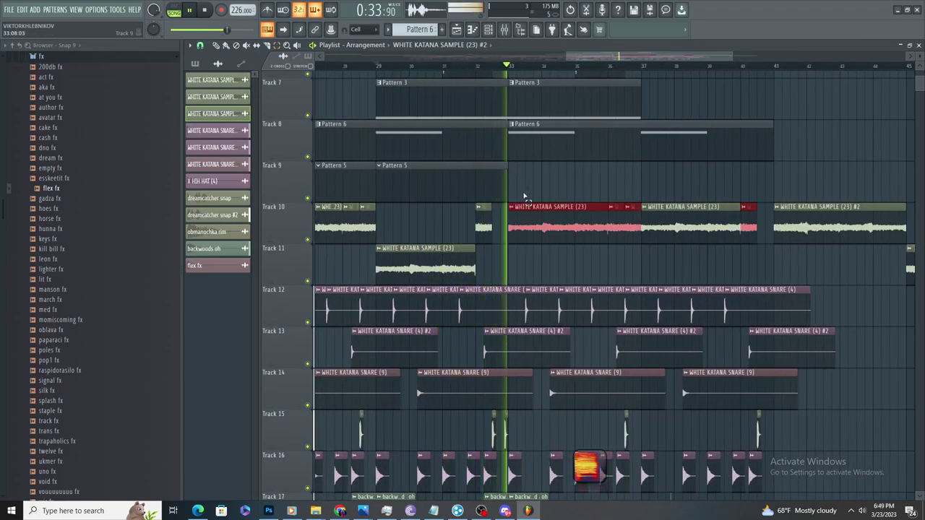
- Play back the arrangement and examine the pattern, sample and drum tracks up to bar 48
scroll(669, 221, "down", 3)
scroll(669, 209, "up", 3)
left_click(668, 168)
scroll(669, 173, "down", 2)
scroll(669, 181, "up", 2)
scroll(644, 274, "up", 3)
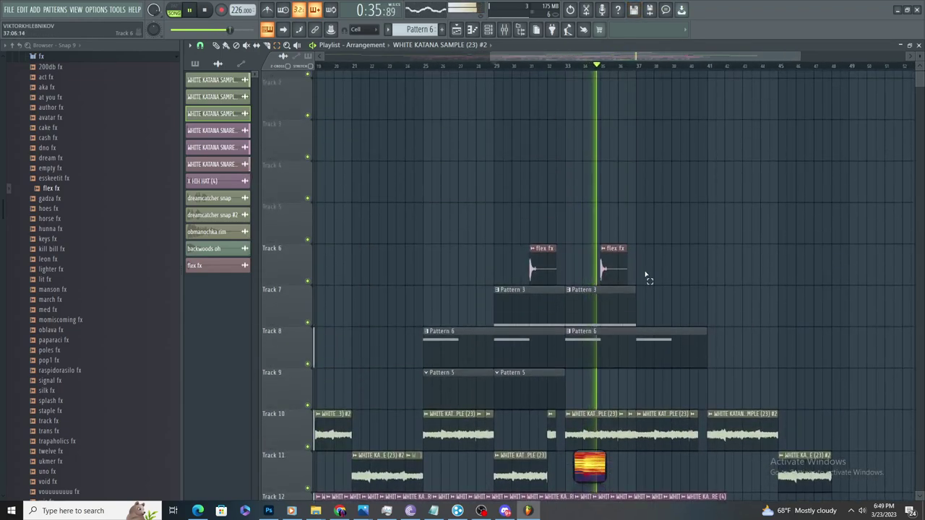
scroll(677, 392, "down", 8)
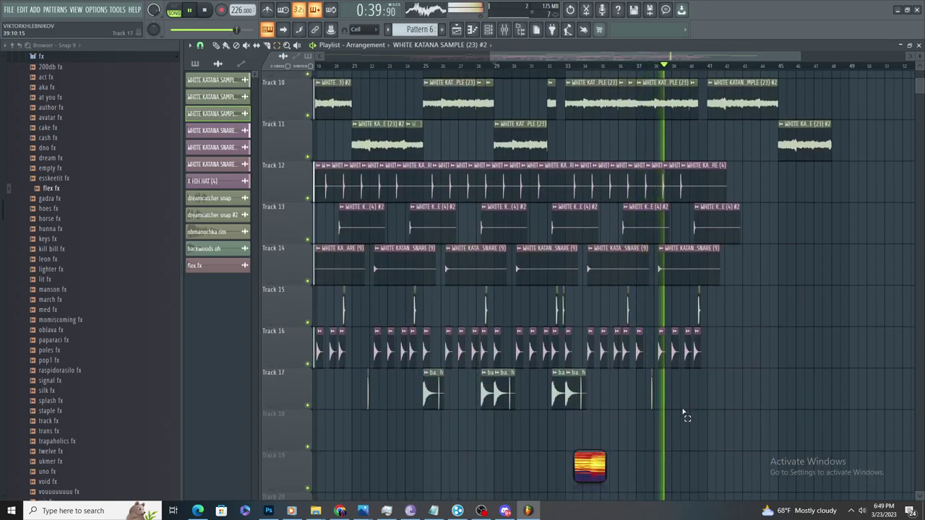
scroll(636, 393, "down", 2)
scroll(686, 384, "up", 2)
scroll(708, 391, "down", 3)
scroll(751, 432, "up", 6)
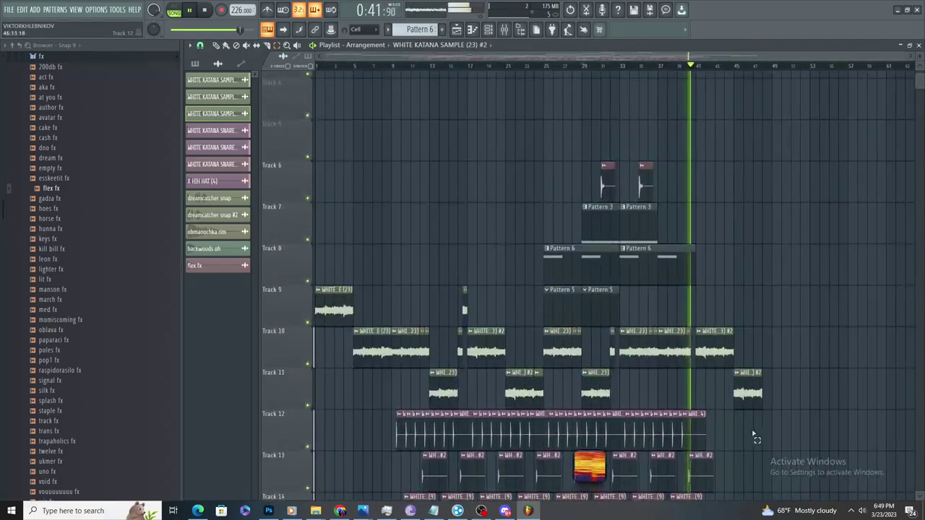
scroll(751, 436, "down", 5)
- Stop playback, save the project and resume playback
key("space")
key("ctrl+s")
key("space")
- Select the pattern clips on Tracks 7–9 and the drum clips on Tracks 12–17 up to about bar 41 and duplicate them
scroll(715, 439, "up", 2, "ctrl")
left_click_drag(468, 268, 394, 219)
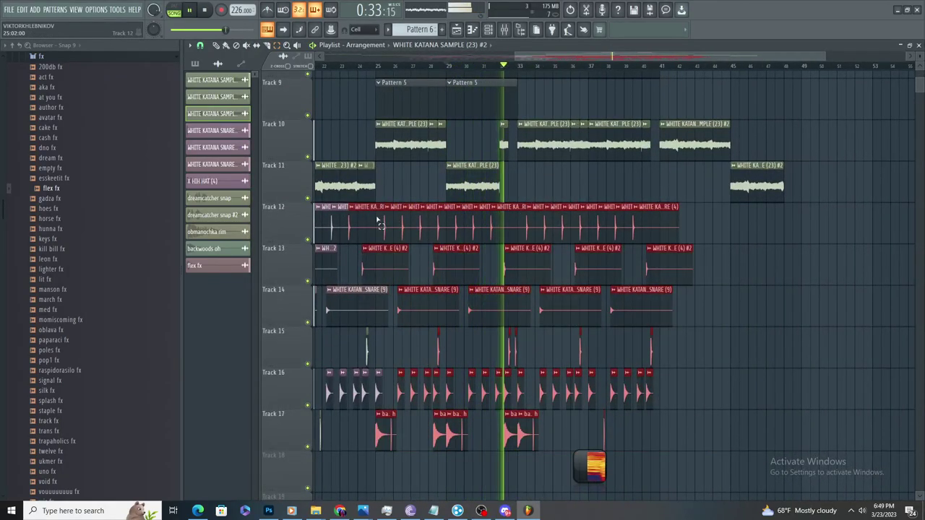
scroll(377, 220, "up", 5)
scroll(383, 220, "down", 4)
scroll(620, 233, "up", 4)
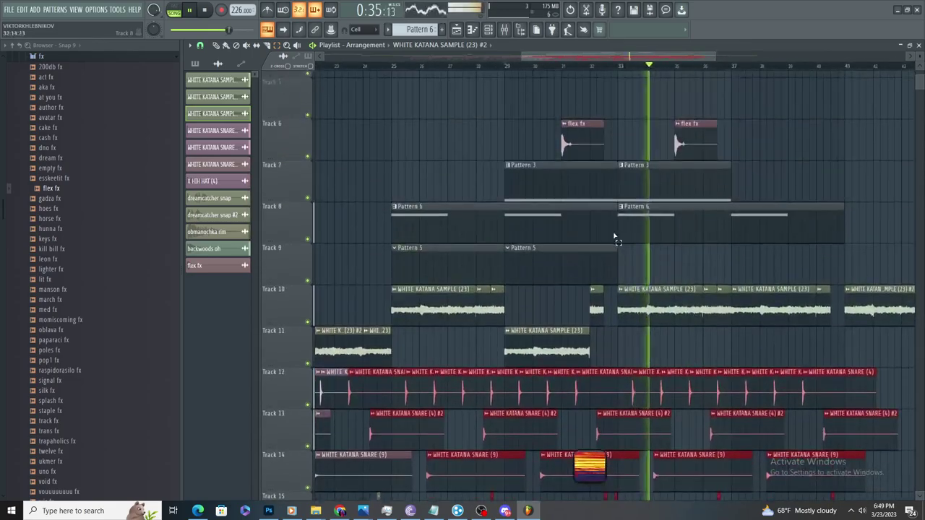
scroll(619, 236, "down", 3)
left_click_drag(728, 185, 508, 263)
key("ctrl+b")
scroll(722, 246, "up", 4)
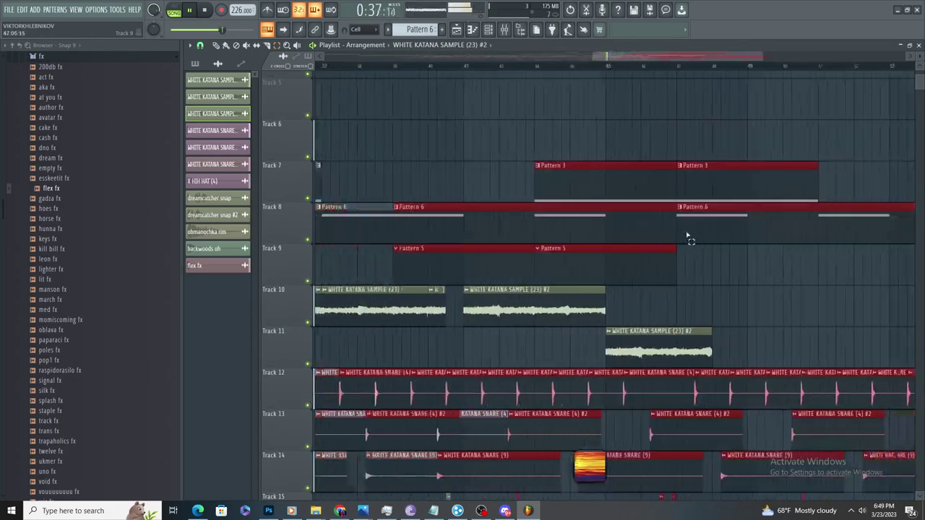
- Move the duplicated pattern and drum clips so that the Pattern 5 and Pattern 6 copies start at bar 41
scroll(689, 239, "down", 2)
left_click_drag(547, 224, 588, 225)
left_click(546, 164)
right_click(549, 169)
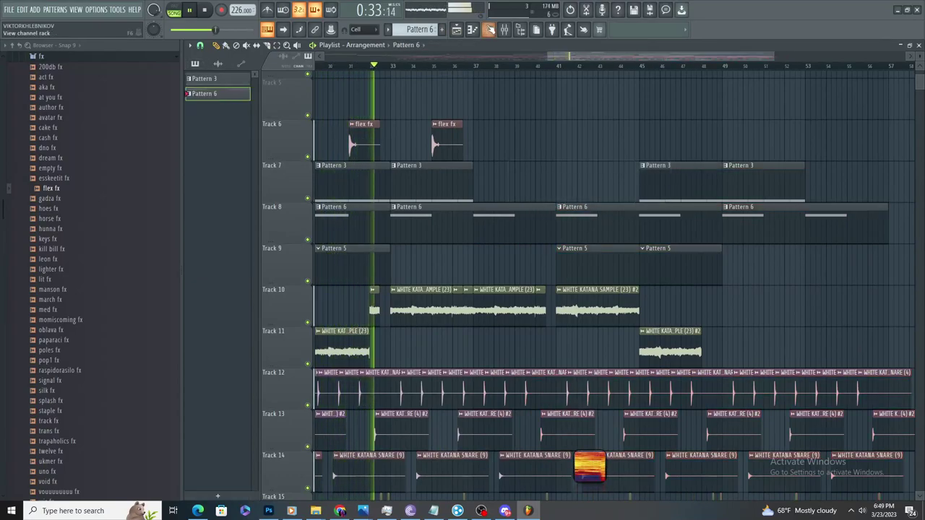
- Show all channels in the channel rack and check the daktel kick and ice 808 channels
left_click(489, 31)
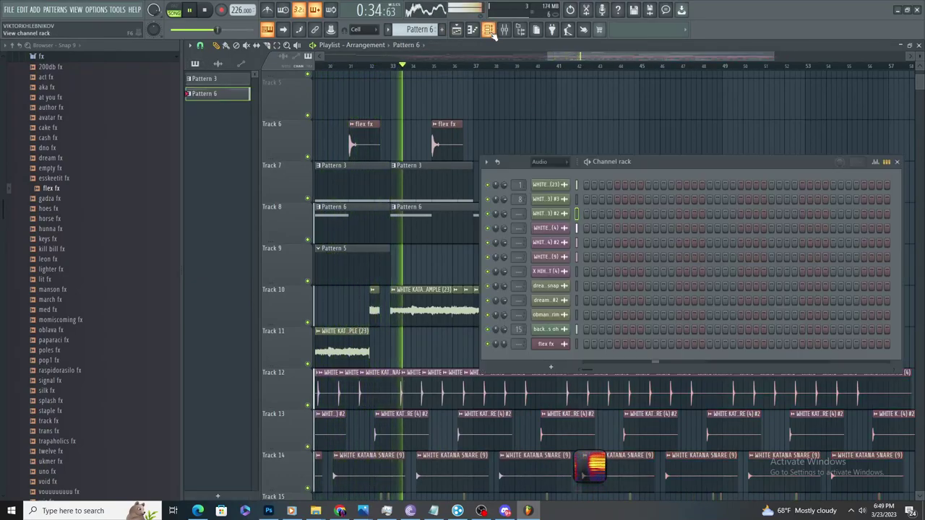
left_click(559, 173)
left_click(553, 272)
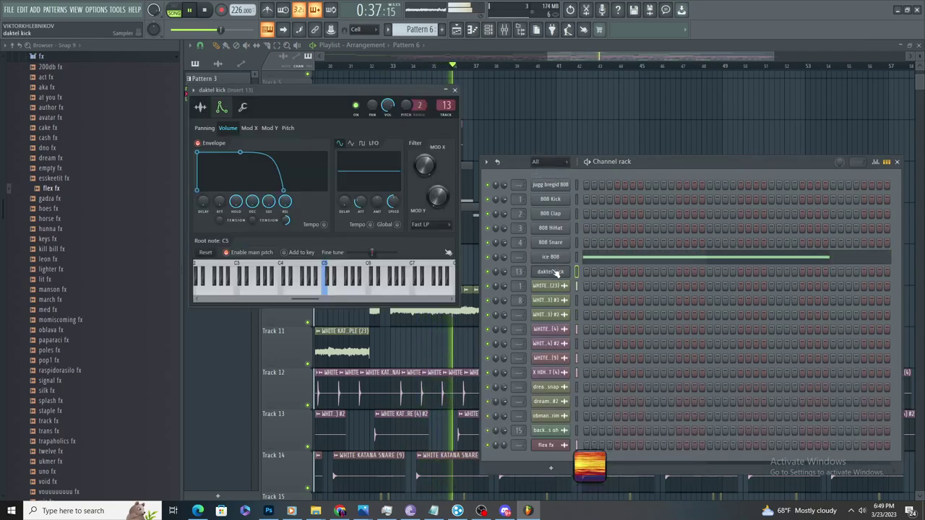
left_click(564, 260)
left_click(265, 170)
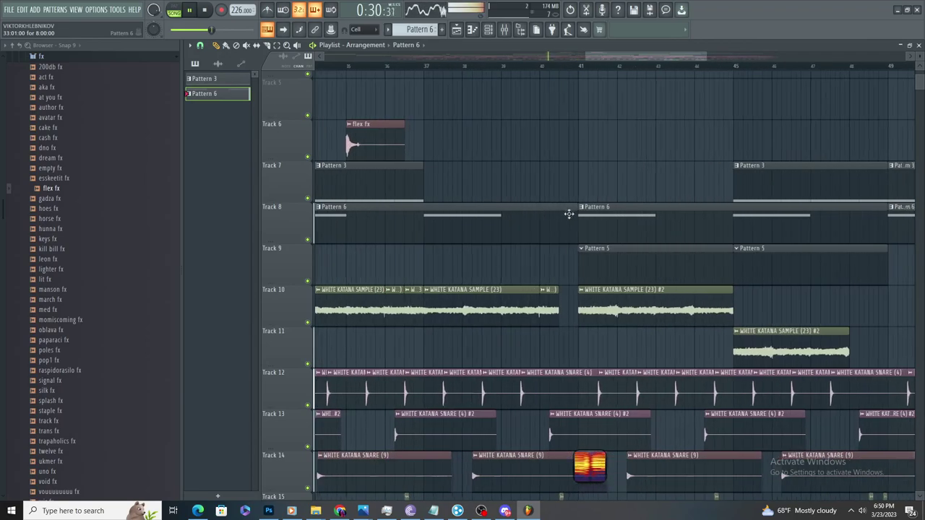
- Delete the repeated Pattern 6 clips on Track 8 and extend the clip from bar 25 to bar 49
scroll(552, 211, "down", 3)
right_click(521, 226)
right_click(560, 226)
key("space")
key("space")
left_click_drag(406, 216, 686, 244)
right_click(709, 228)
- Open Pattern 6's ice 808 notes in the piano roll and duplicate both B4 notes to bars 9 and 13
double_click(558, 211)
scroll(545, 202, "down", 2)
scroll(545, 203, "down", 2)
key("space")
key("space")
key("ctrl+a")
scroll(864, 223, "up", 3)
key("ctrl+b")
scroll(596, 189, "down", 2)
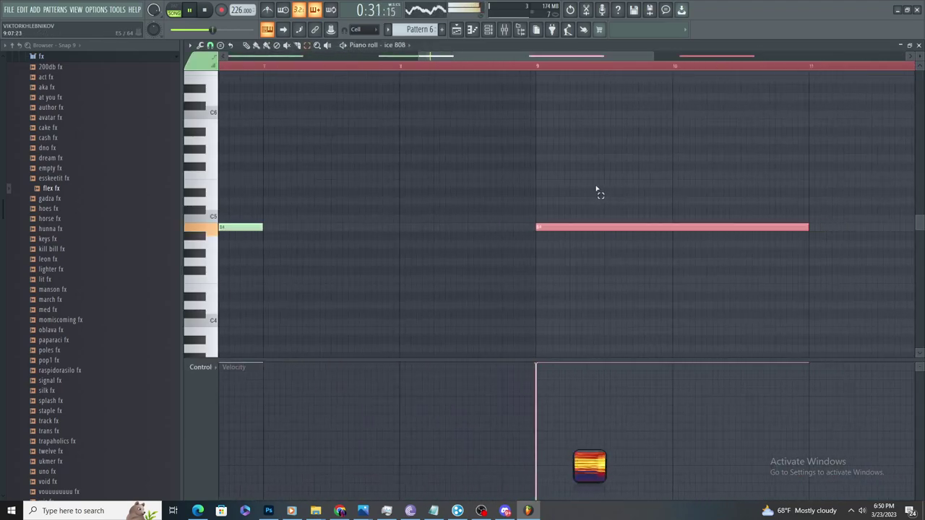
scroll(594, 188, "down", 3)
left_click_drag(767, 128, 299, 231)
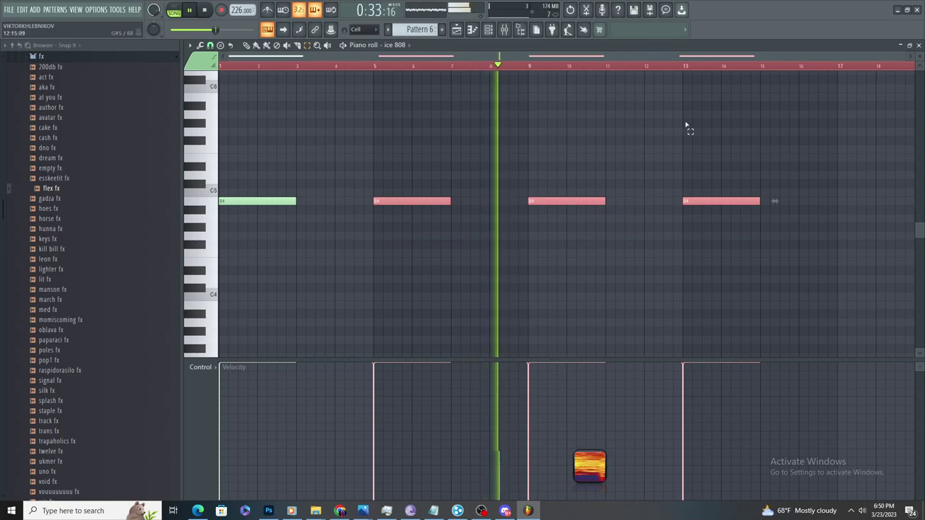
scroll(751, 167, "up", 3)
left_click(747, 169)
scroll(711, 156, "down", 2)
- Switch the piano roll to jugg bregid 808 and draw a B4 note in Pattern 6
left_click(403, 46)
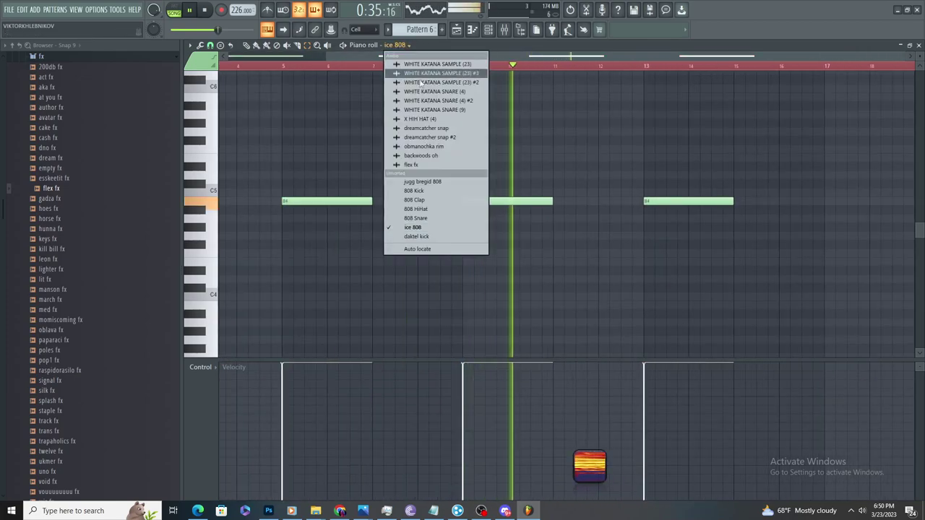
left_click(479, 182)
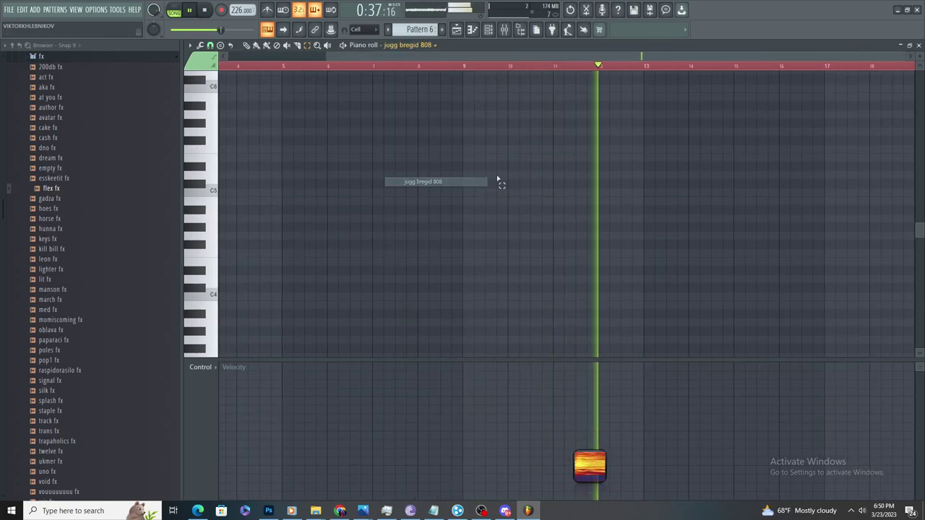
scroll(778, 231, "up", 3)
left_click(683, 202)
left_click_drag(684, 202, 690, 204)
- Add more jugg bregid 808 B4 notes, with one at bar 15 and a continuous run of four from bar 16 into bar 19
scroll(682, 263, "up", 3)
scroll(759, 275, "down", 2)
scroll(761, 276, "up", 1)
left_click(730, 200)
scroll(760, 295, "down", 3)
scroll(761, 299, "up", 3)
mouse_move(656, 202)
left_mouse_down()
mouse_move(646, 207)
mouse_move(652, 202)
left_mouse_up()
scroll(571, 233, "down", 3)
scroll(686, 250, "up", 3)
scroll(576, 229, "down", 2)
scroll(660, 233, "up", 2)
left_click(609, 201)
scroll(609, 196, "down", 3)
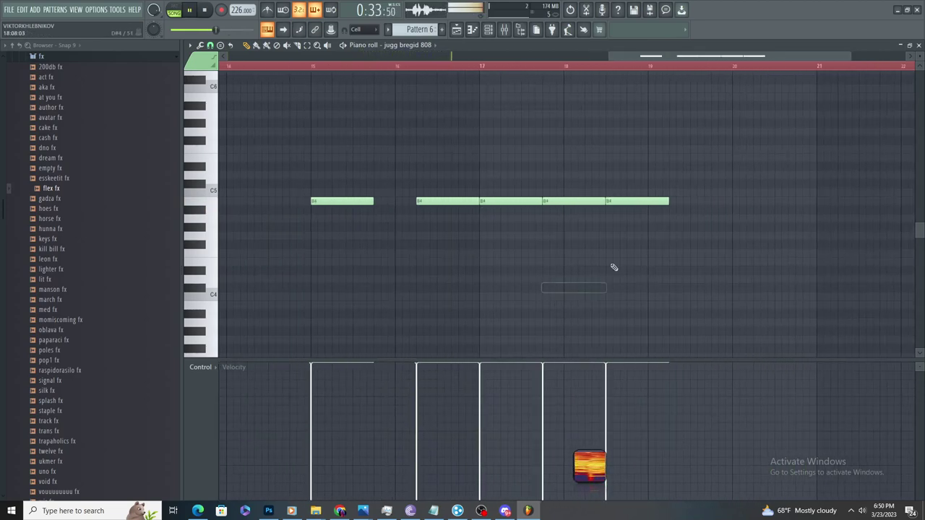
scroll(668, 239, "up", 2)
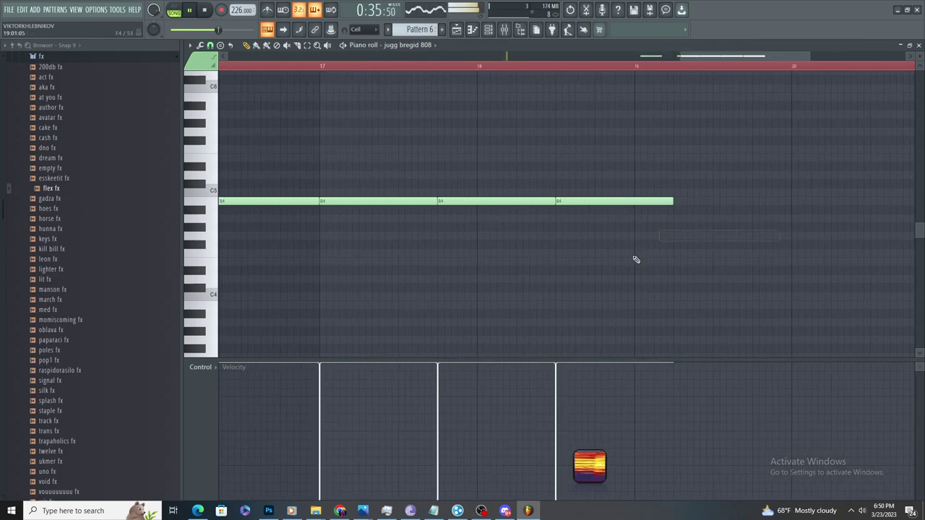
scroll(642, 260, "down", 3)
left_click(466, 32)
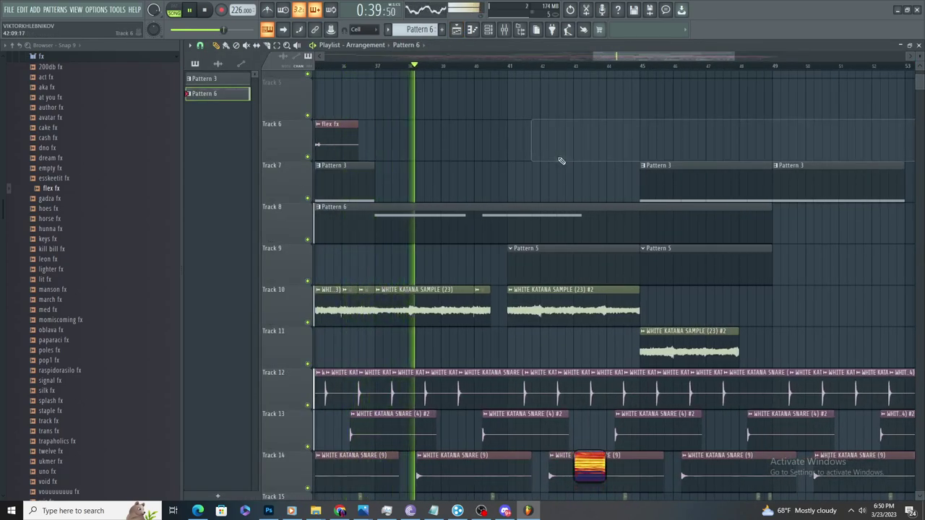
left_click(557, 167)
right_click(590, 161)
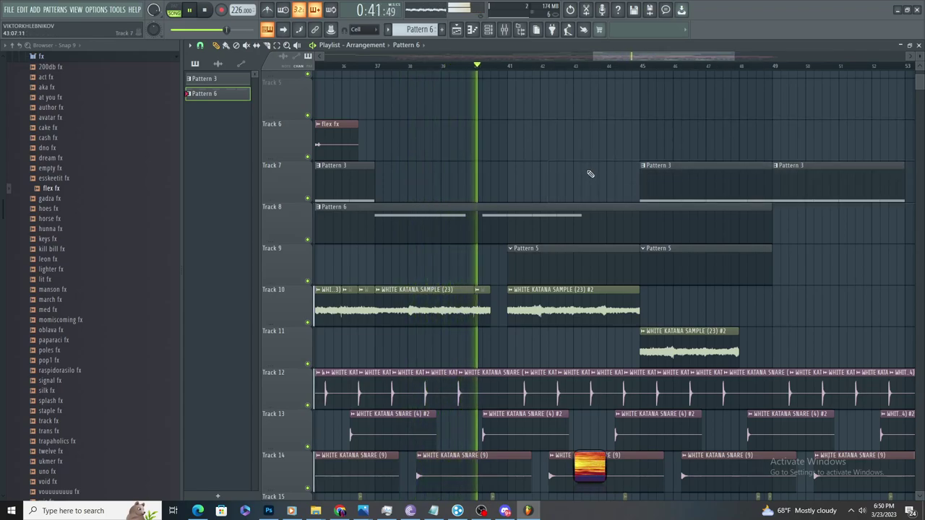
double_click(557, 210)
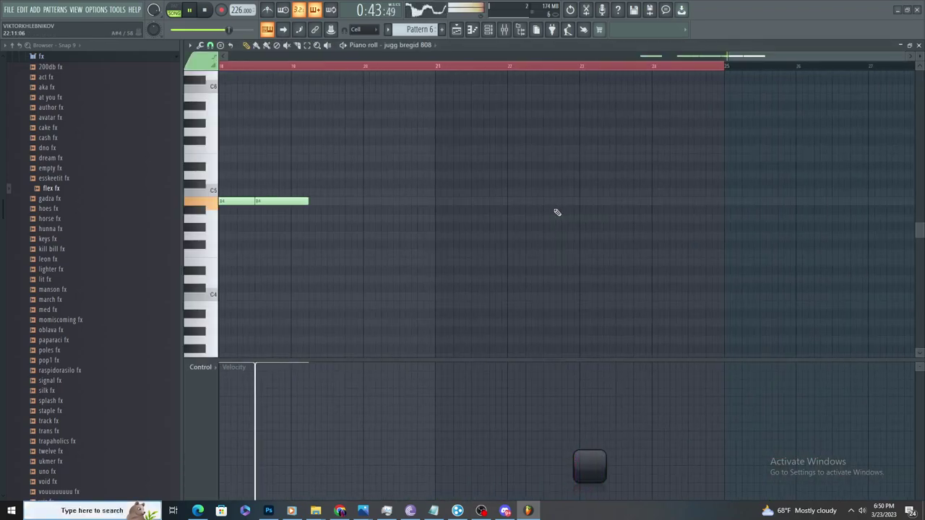
left_click(556, 210)
right_click(574, 212)
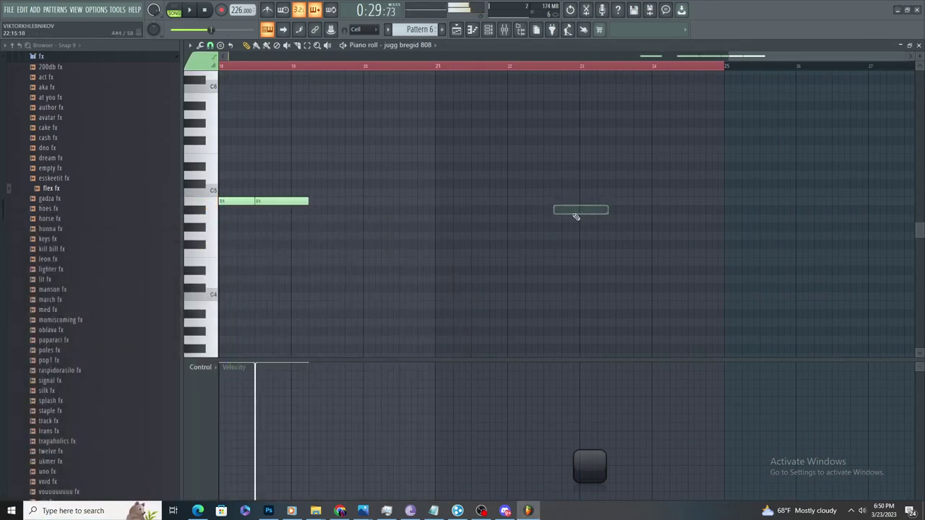
- Replay the jugg bregid 808 part and delete the last two B4 notes of the run, after the one at bar 17
scroll(613, 108, "down", 3)
scroll(614, 81, "up", 3)
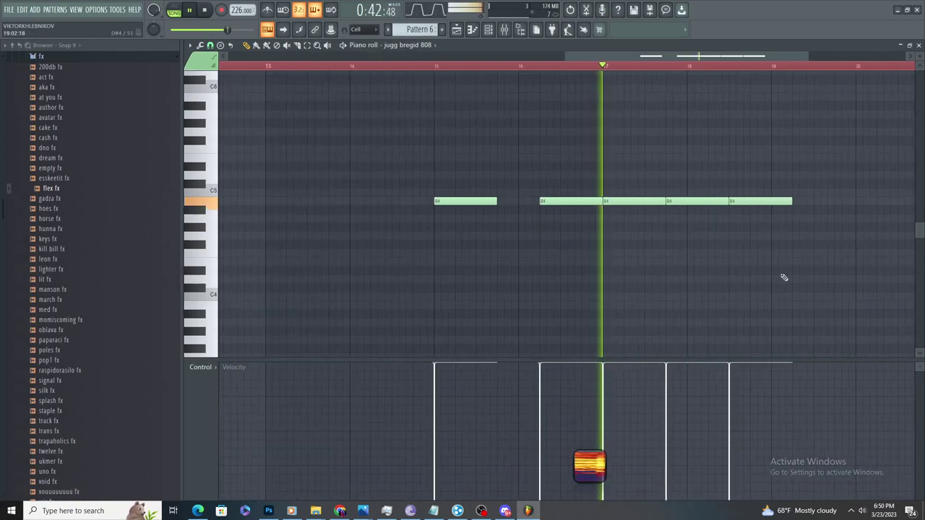
scroll(783, 274, "up", 3)
key("space")
scroll(580, 217, "down", 1)
key("space")
right_click(581, 227)
right_click(634, 227)
- Add two back-to-back jugg bregid 808 B4 notes starting in bar 18 and another B4 note in bar 20
left_click(581, 227)
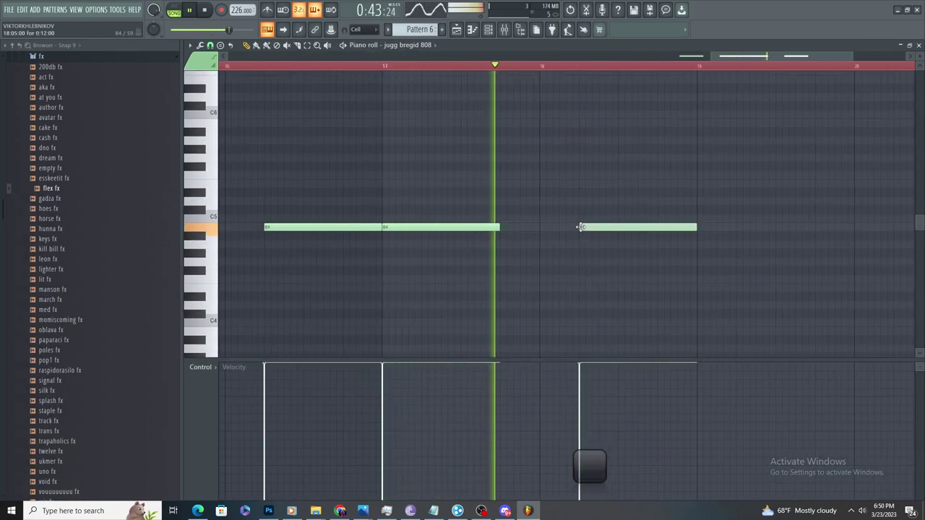
scroll(621, 253, "down", 3)
scroll(664, 280, "up", 3)
left_click_drag(625, 225, 614, 226)
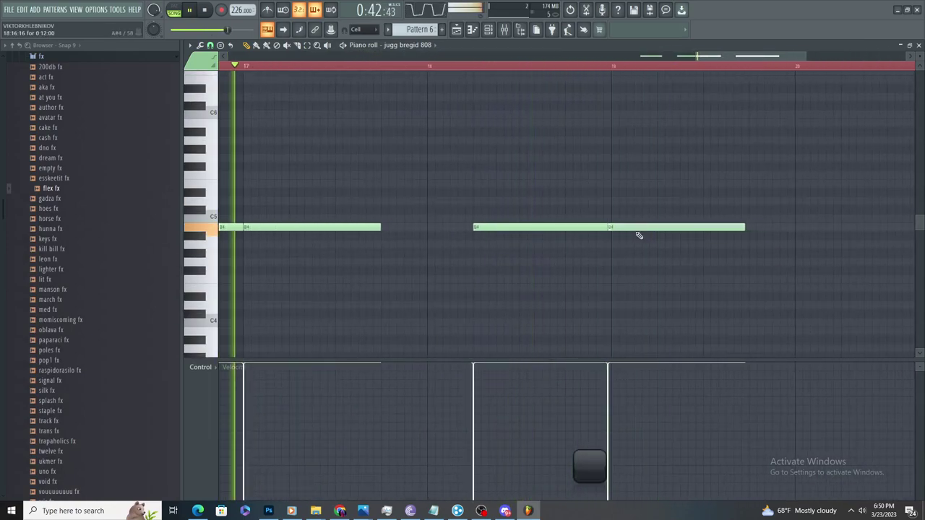
left_click(844, 227)
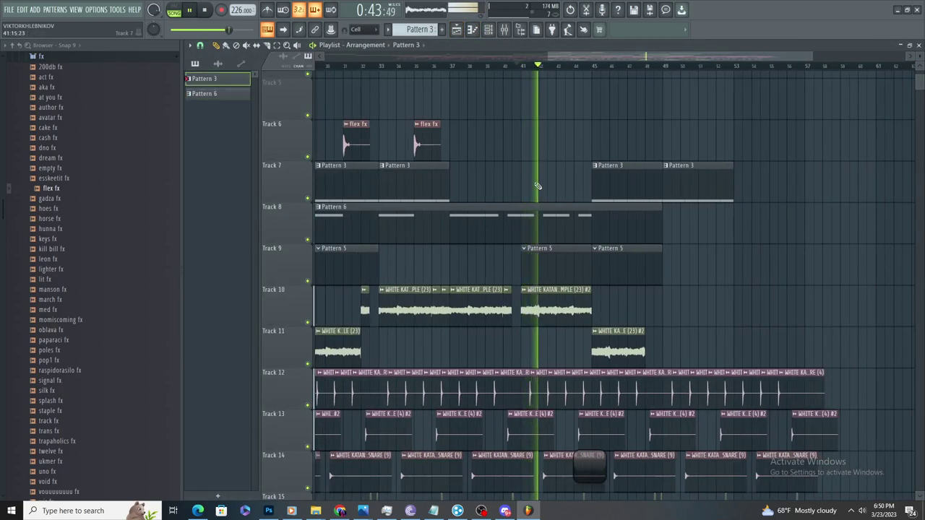
- Try a Pattern 3 clip at bar 43 on Track 7 and listen to it
scroll(531, 184, "up", 3)
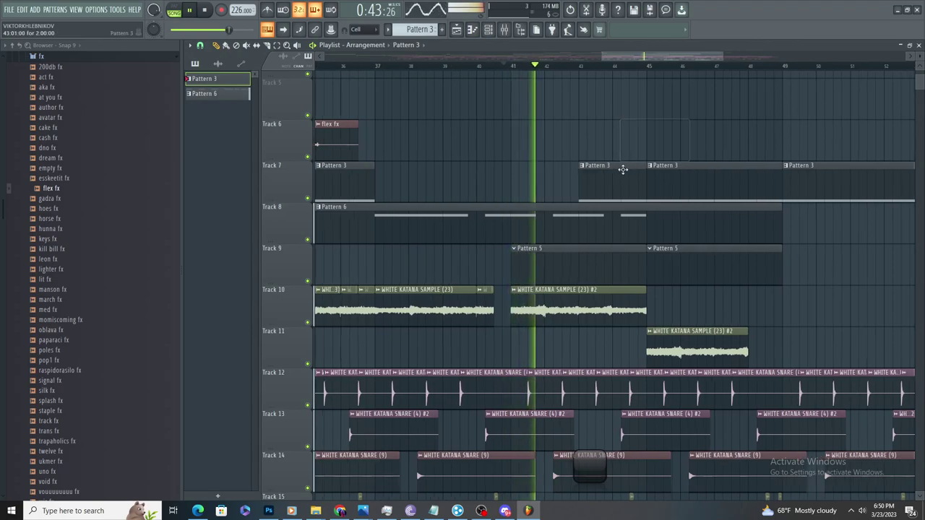
scroll(613, 174, "up", 3)
scroll(601, 183, "down", 2)
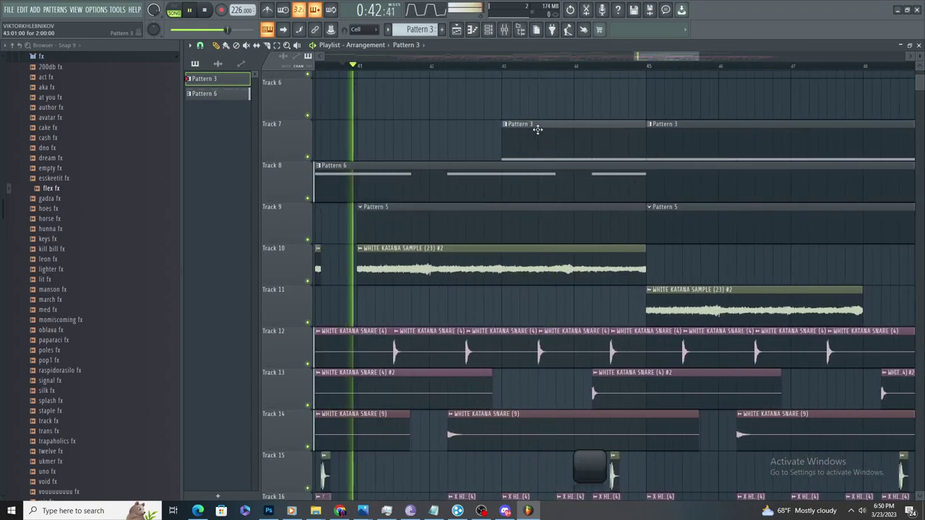
left_click(517, 32)
left_click(504, 30)
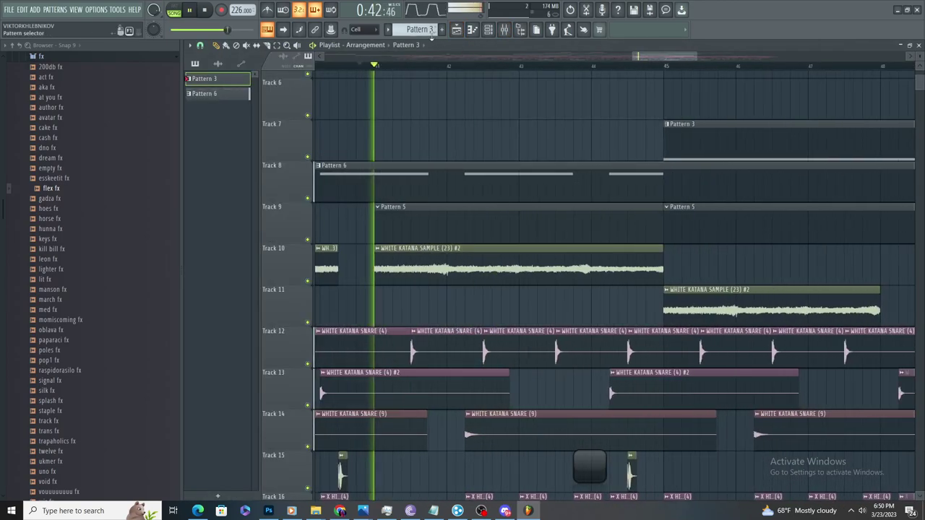
- Place a Pattern 5 clip on Track 6 from bar 43 to bar 45 and play it back
left_click_drag(526, 87, 527, 91)
left_click_drag(590, 107, 662, 106)
key("space")
key("space")
- Switch to File Explorer, search the Downloads folder for "heart" and open the location of the prodby668_-_heartbeat_kick file
mouse_move(315, 510)
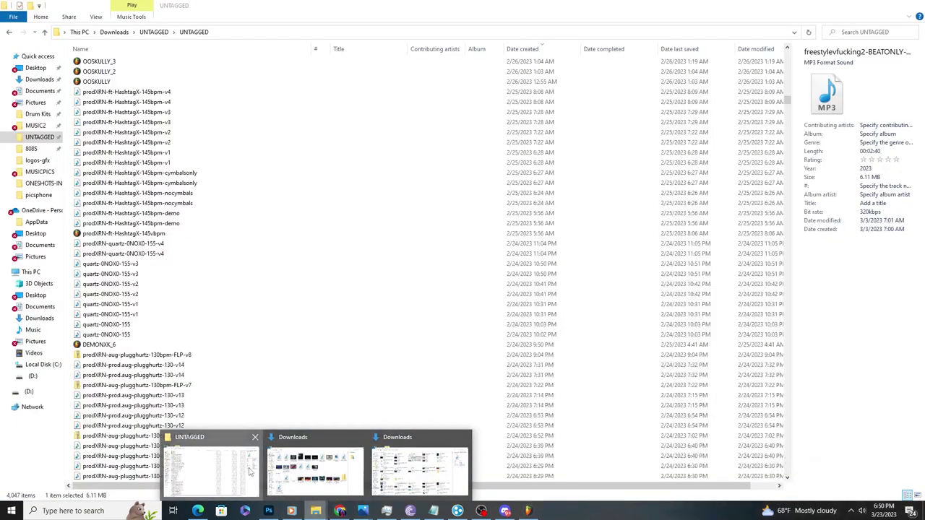
left_click(210, 466)
left_click(56, 92)
left_click(43, 79)
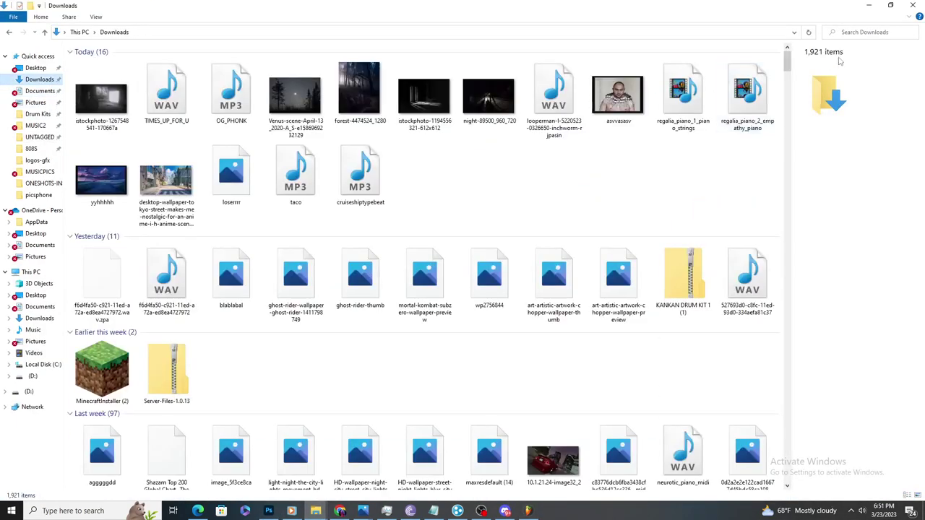
left_click(861, 33)
type("heart")
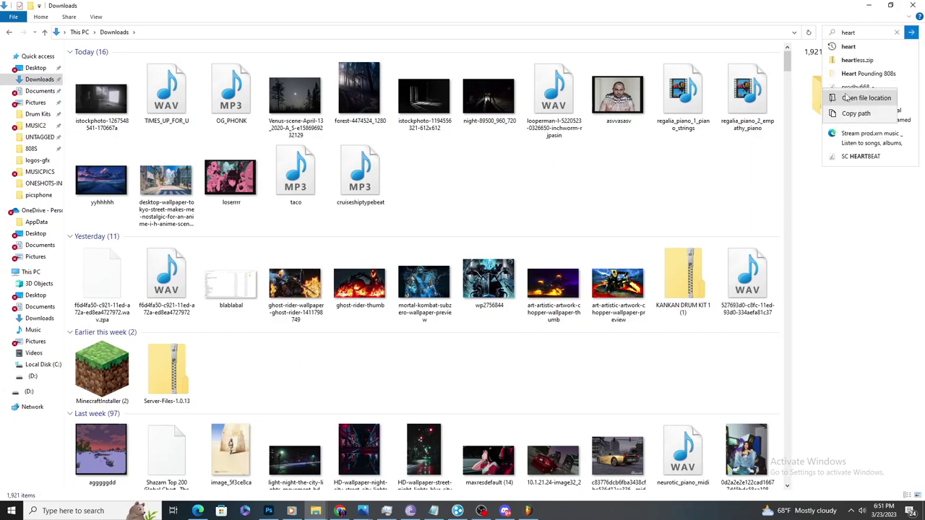
left_click(866, 97)
left_click(869, 5)
- Bring prodby668_-_heartbeat_kick from Downloads into the FL Studio playlist at bar 43 on Track 7 and play it
mouse_move(315, 511)
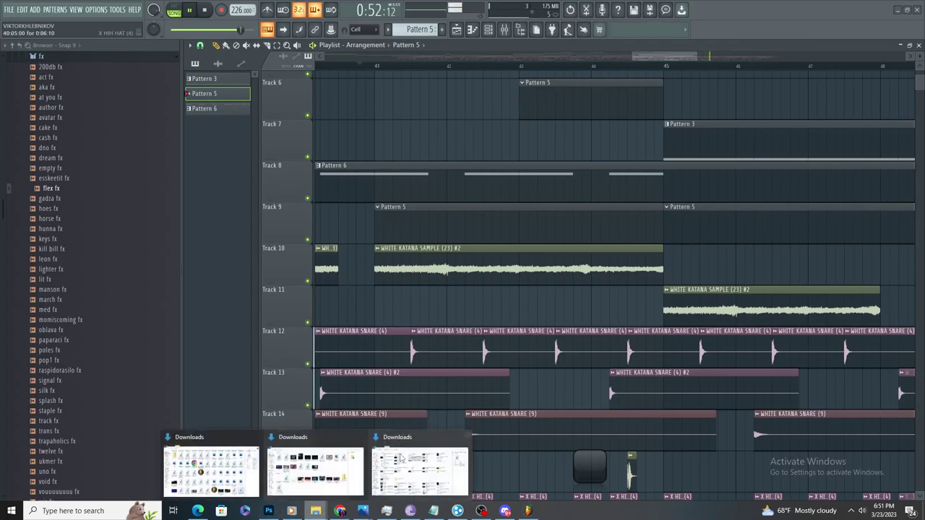
mouse_move(402, 457)
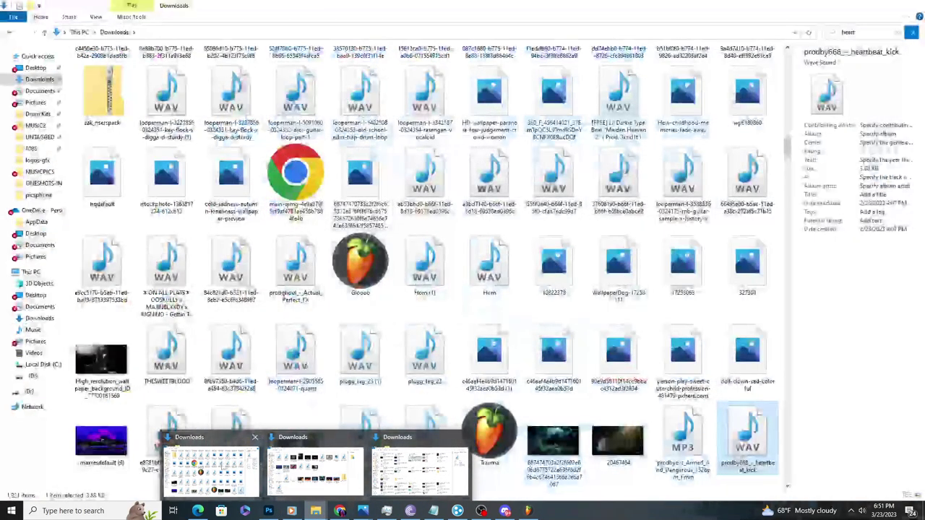
left_click(213, 466)
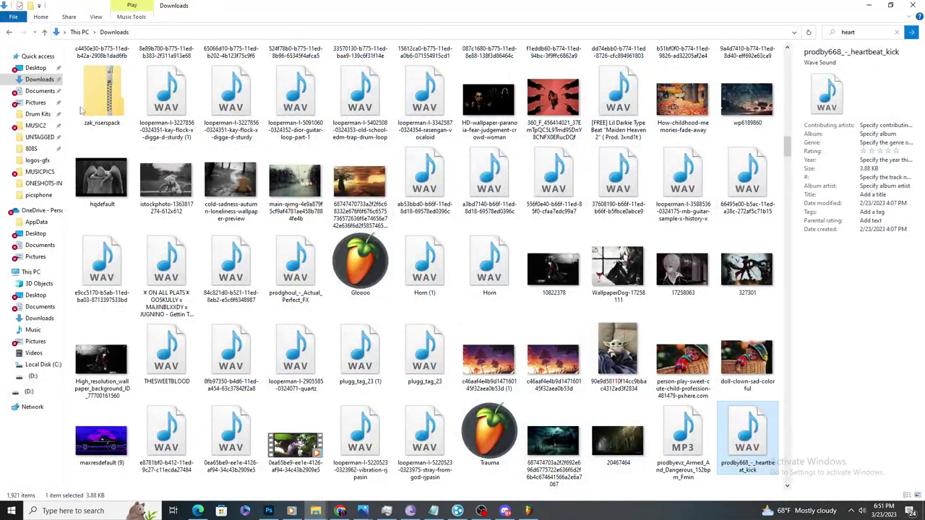
left_click_drag(531, 505, 535, 159)
key("space")
- Route the heartbeat kick to mixer Insert 20 and load Fruity Parametric EQ 2 in slot 1, with band 1 cutting the lowest frequencies
double_click(547, 151)
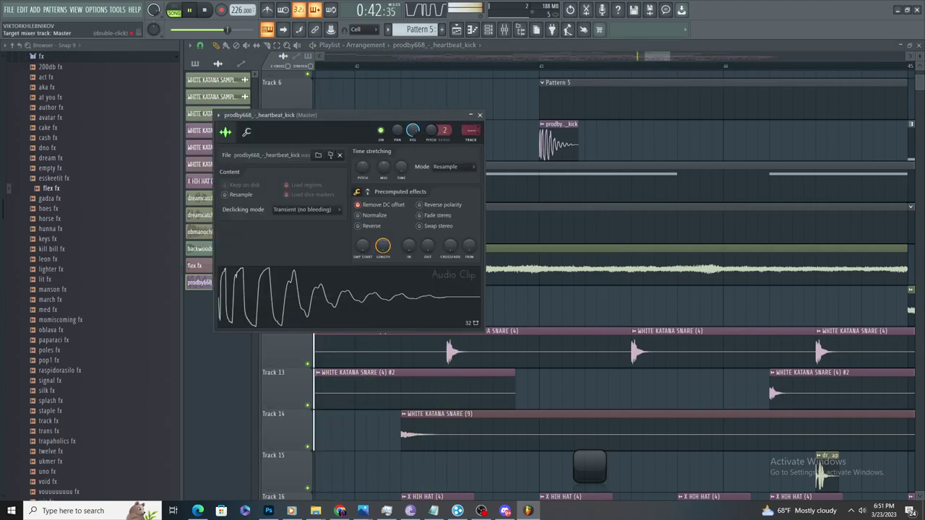
key("F9")
left_click(844, 70)
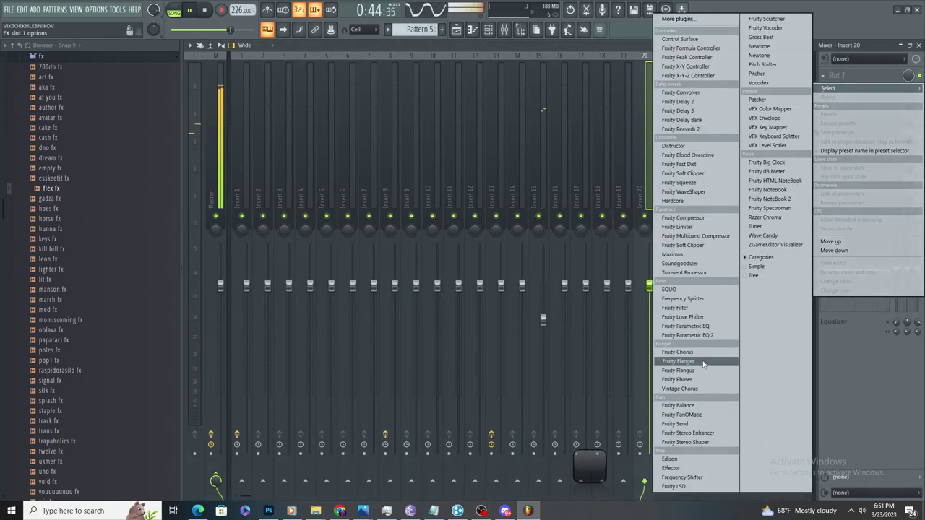
left_click(687, 335)
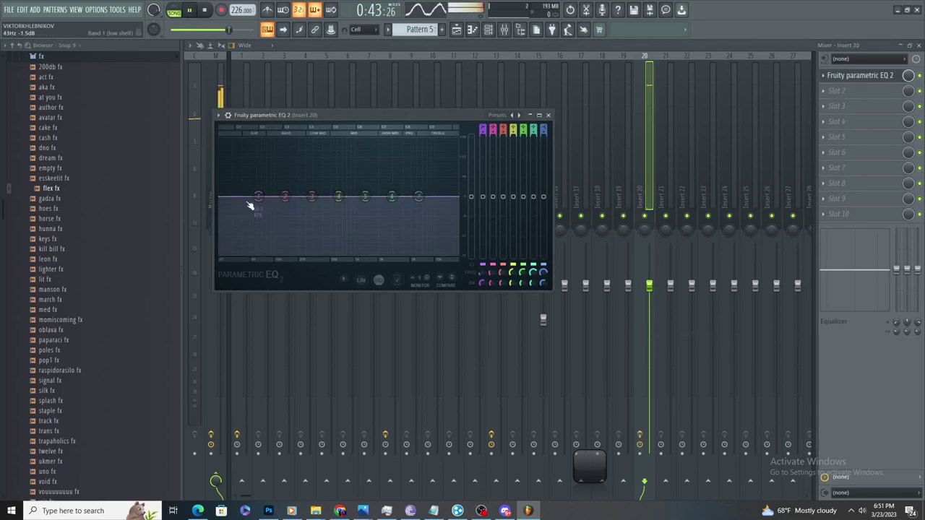
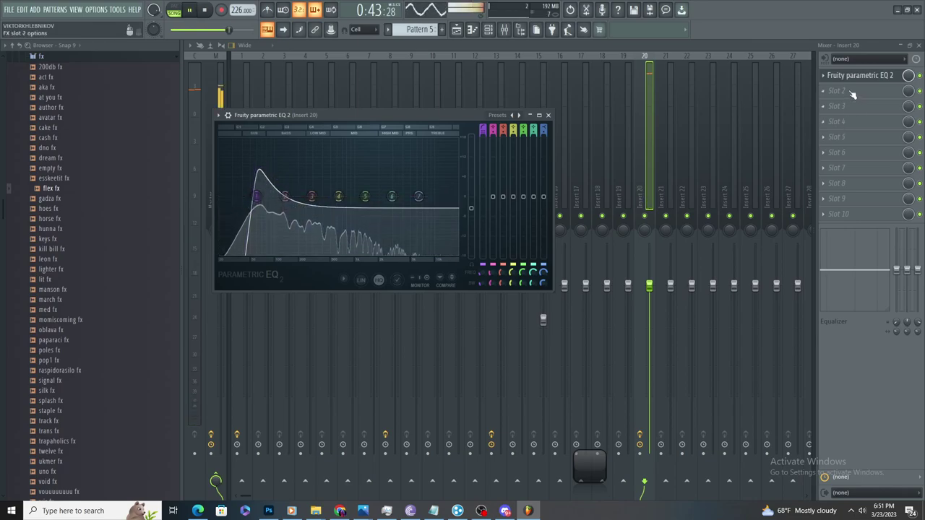
- Load Fruity Soft Clipper in slot 2 of mixer Insert 20 and return to the playlist
left_click(852, 94)
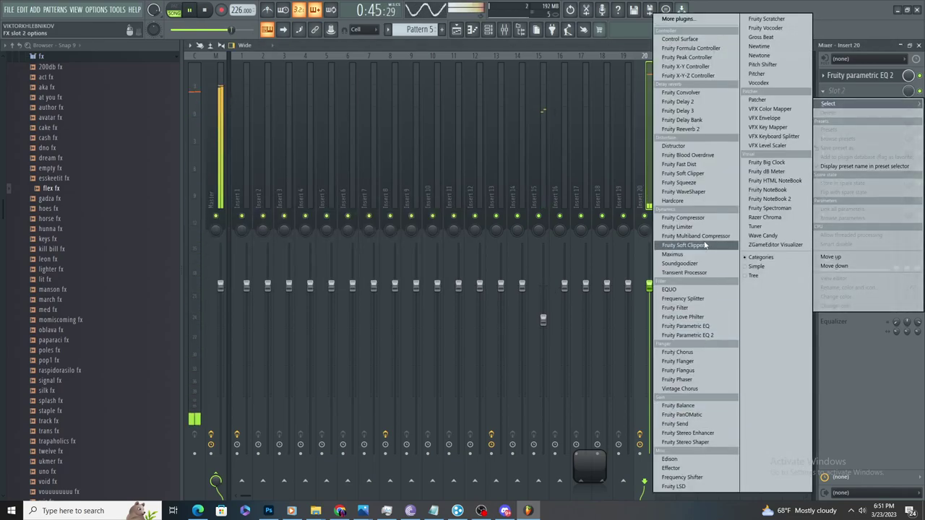
left_click(704, 246)
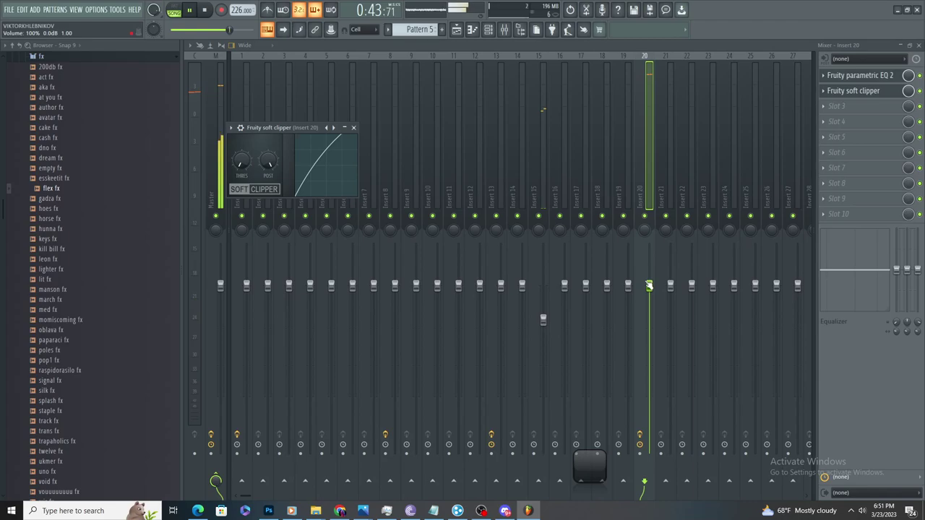
left_click(455, 29)
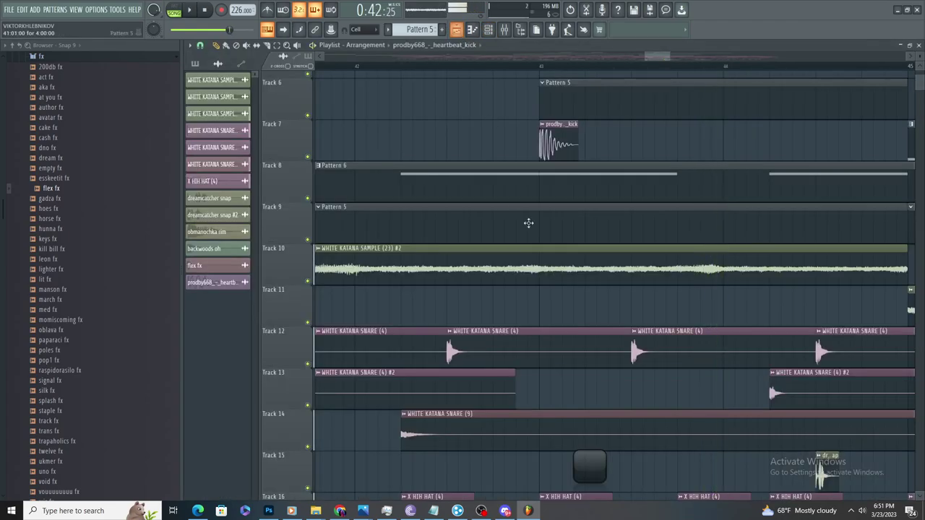
- Place a second heartbeat kick clip on Track 7, a quarter of the way into bar 44, and play it back
scroll(571, 205, "up", 2)
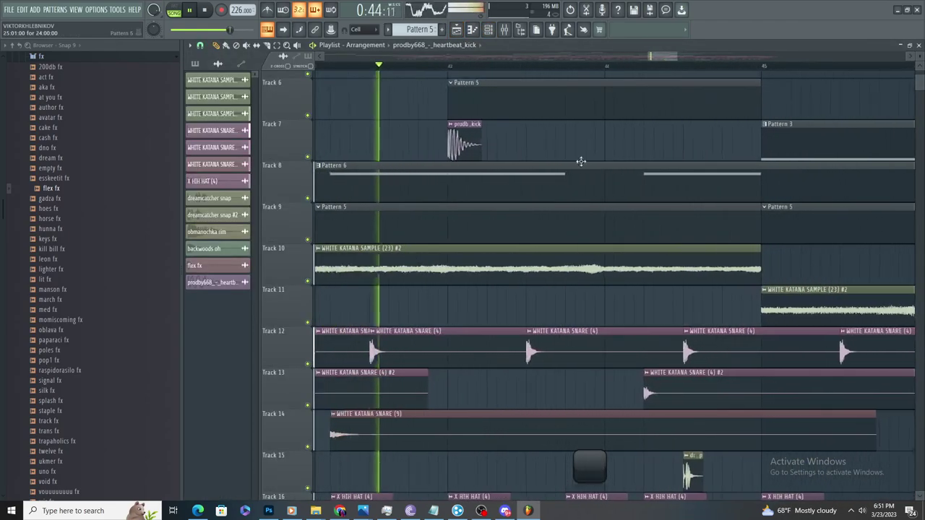
left_click(626, 147)
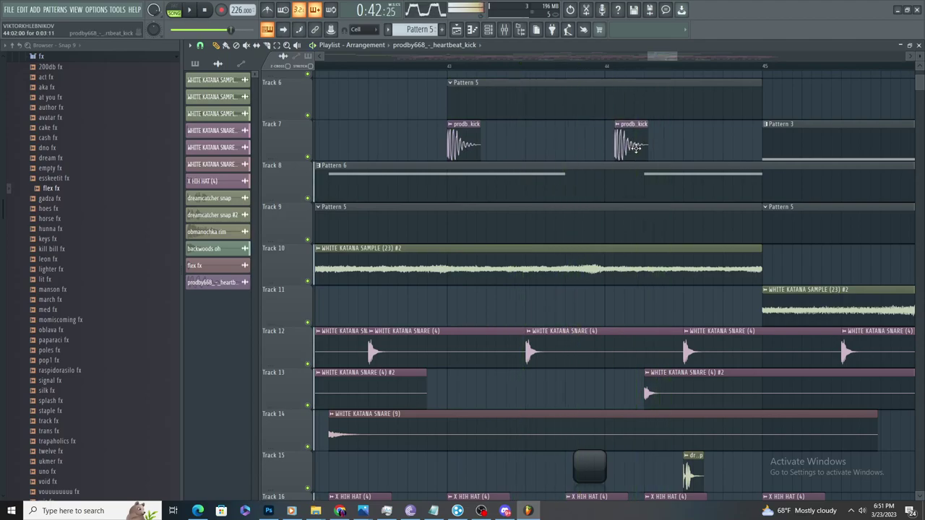
right_click(616, 138)
scroll(571, 149, "down", 1)
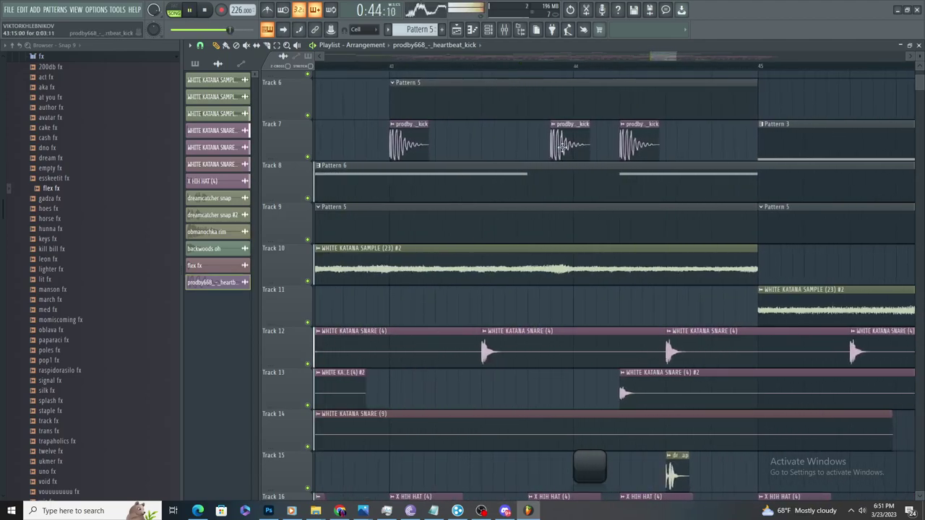
scroll(554, 164, "up", 1)
scroll(539, 163, "down", 2)
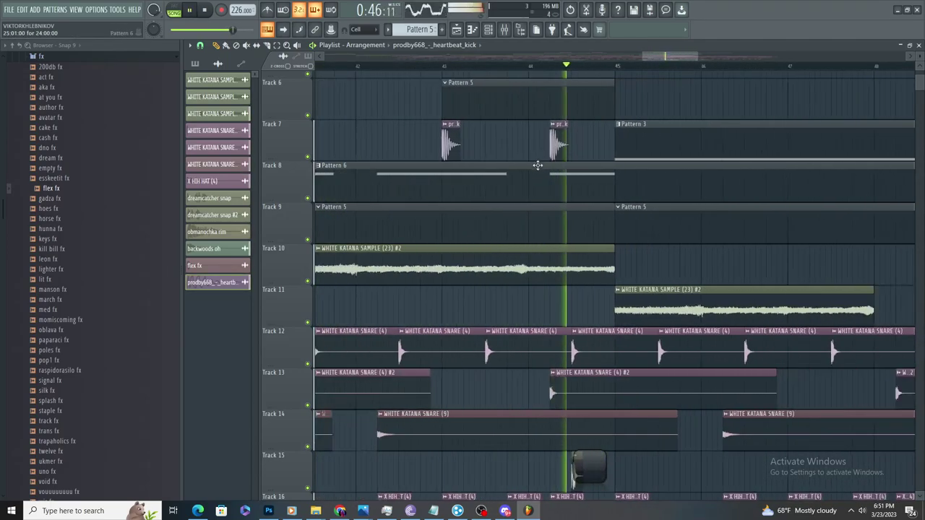
key("space")
scroll(544, 159, "up", 3)
key("space")
left_click(632, 218)
right_click(631, 221)
- Reopen Fruity Parametric EQ 2 on Insert 20, raise the peak of the band 1 low cut, and play the section
key("F9")
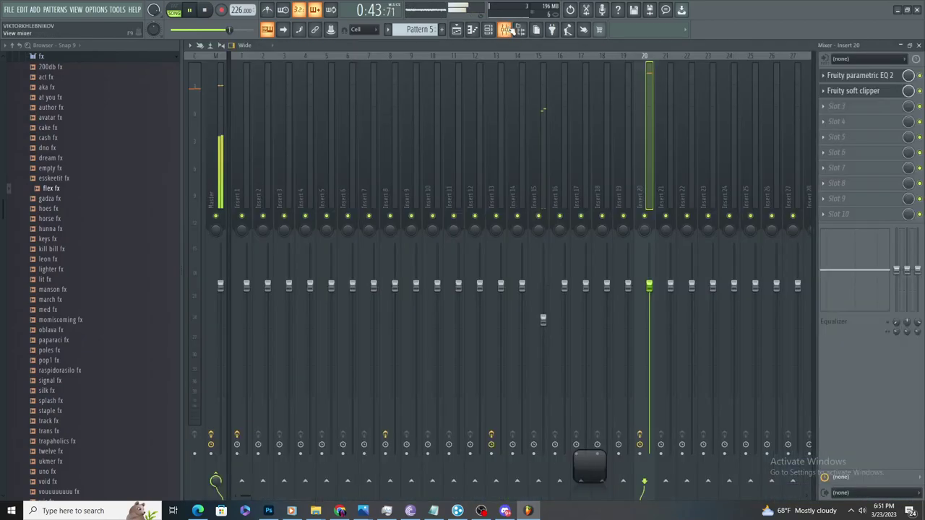
left_click(857, 76)
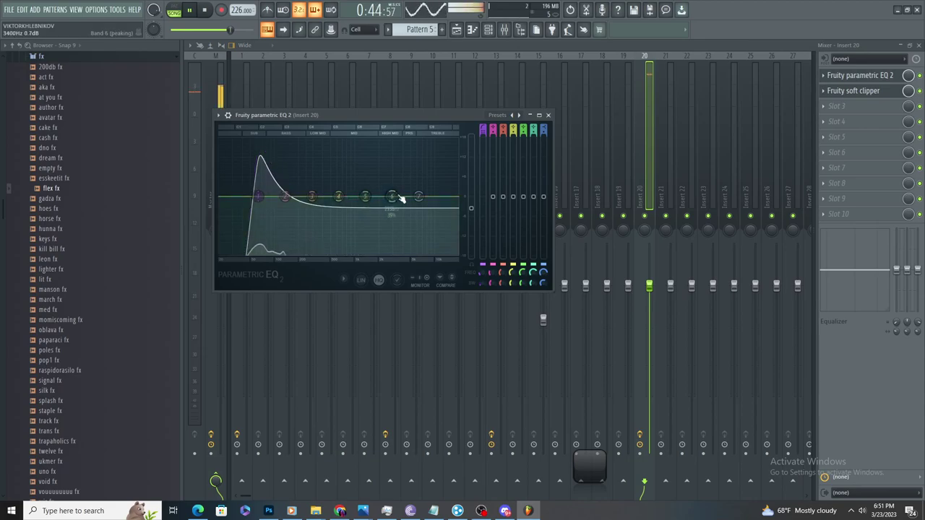
key("F5")
scroll(591, 333, "up", 1)
key("space")
key("space")
- Delete the Pattern 5 clip on Track 6 at bar 43 and move the bar 44 heartbeat kick up to Track 6
scroll(600, 292, "up", 5)
right_click(523, 308)
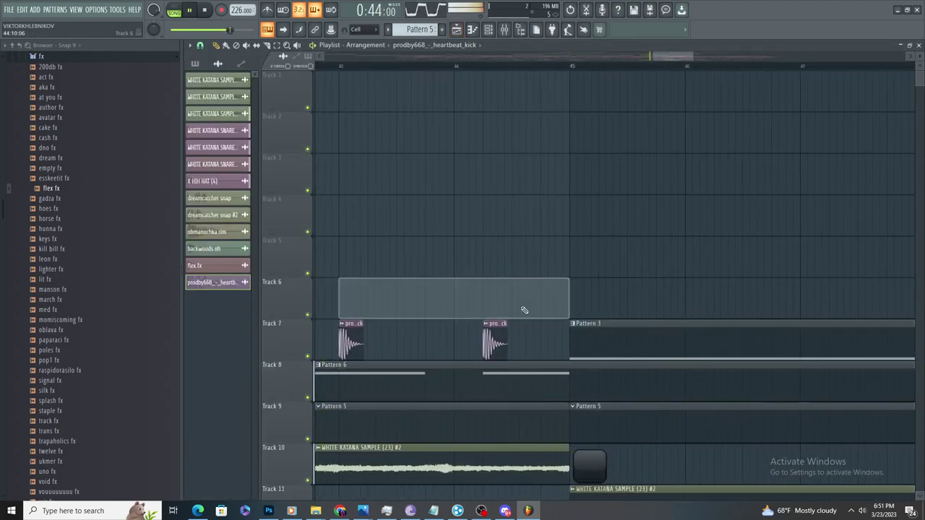
left_click_drag(497, 342, 497, 302)
left_click(563, 299)
key("space")
right_click(560, 292)
- Place a unique copy of the heartbeat kick at 42:14 on Track 6 and reverse it
left_click(588, 354)
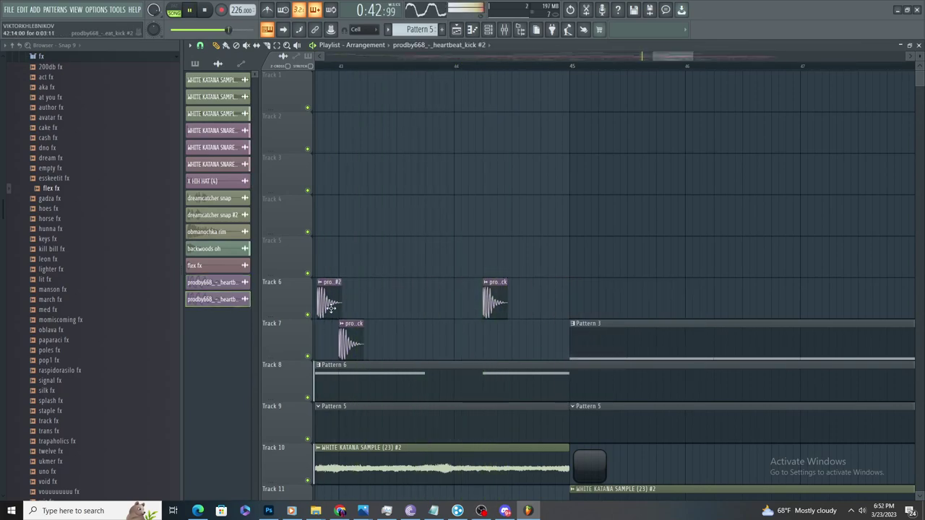
double_click(329, 307)
left_click(544, 261)
right_click(544, 263)
- Play back the section and check how the reversed kick leads into the heartbeat kick at bar 43
scroll(523, 311, "down", 2)
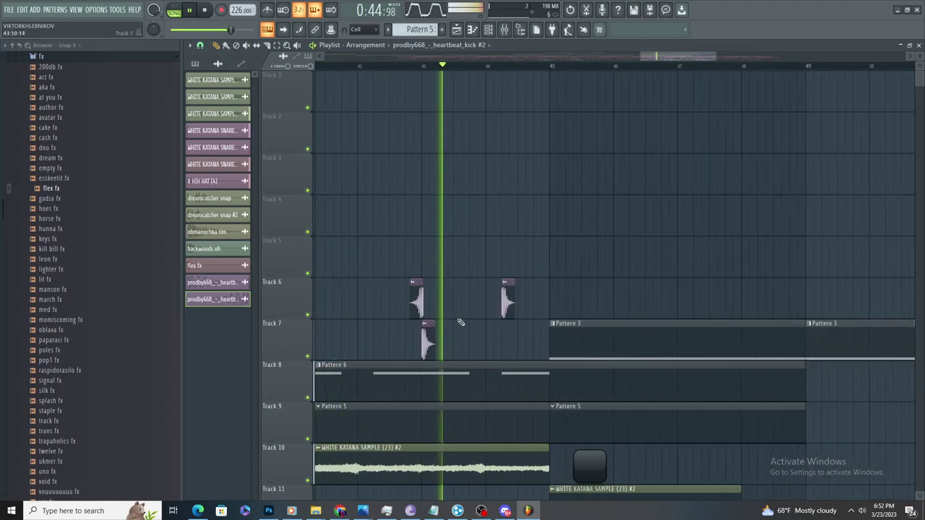
scroll(425, 318, "up", 4)
scroll(412, 306, "down", 3)
key("space")
key("space")
scroll(406, 296, "up", 3)
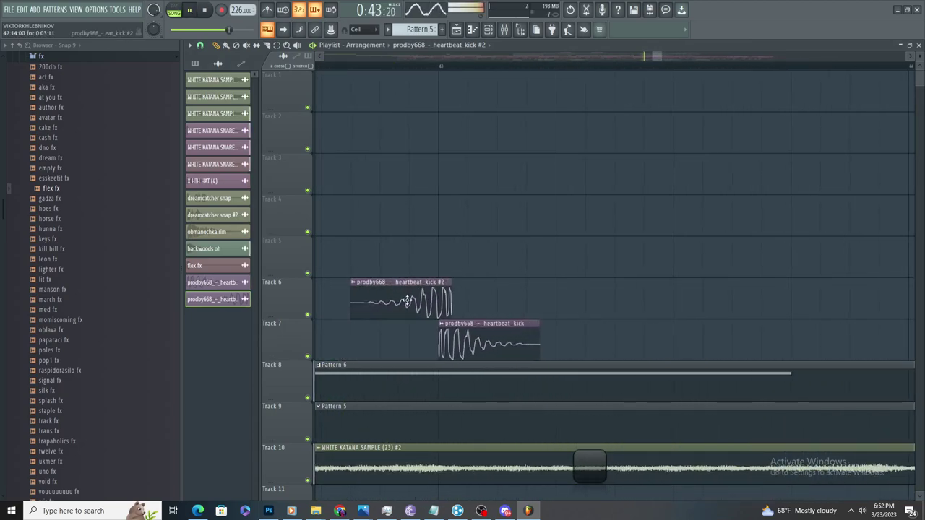
scroll(438, 304, "down", 4)
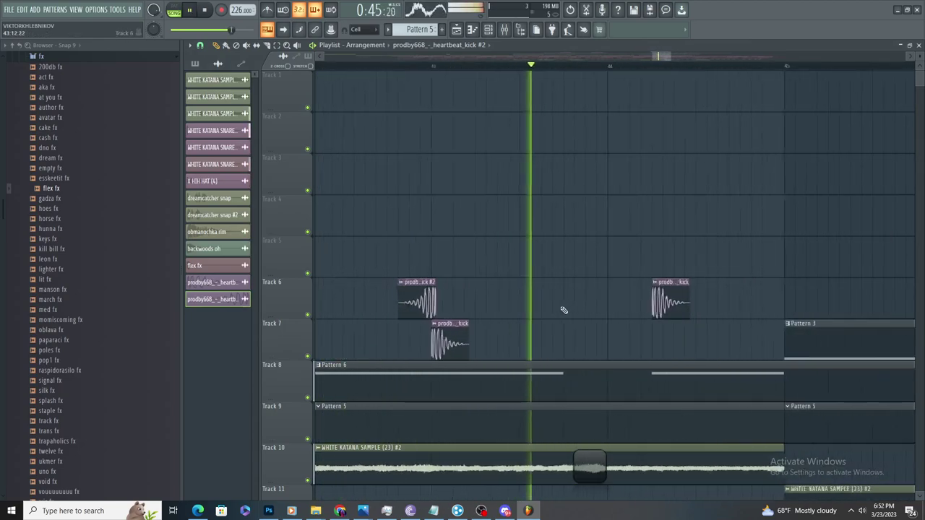
scroll(556, 310, "up", 2)
scroll(511, 312, "down", 3)
scroll(738, 370, "up", 2)
- Place another heartbeat kick clip on Track 6 at bar 45 and play it back
left_click(592, 295)
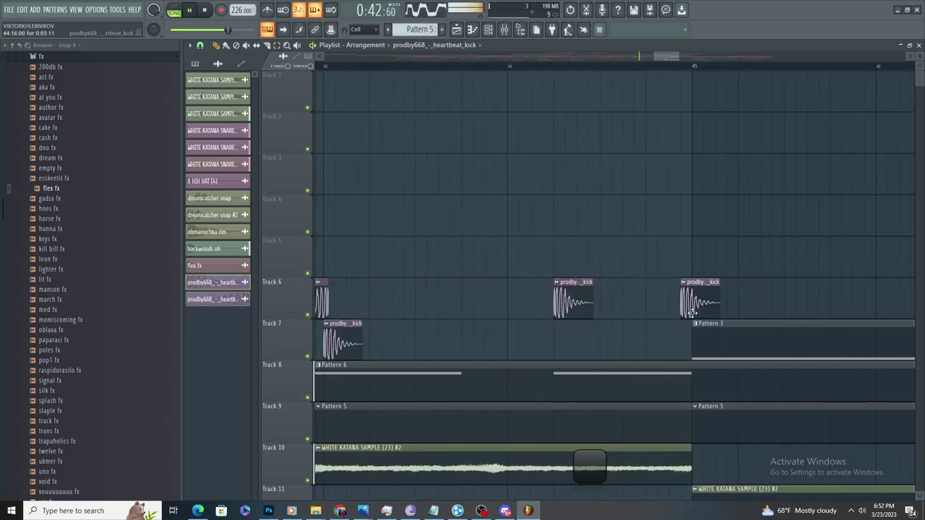
scroll(594, 345, "down", 3)
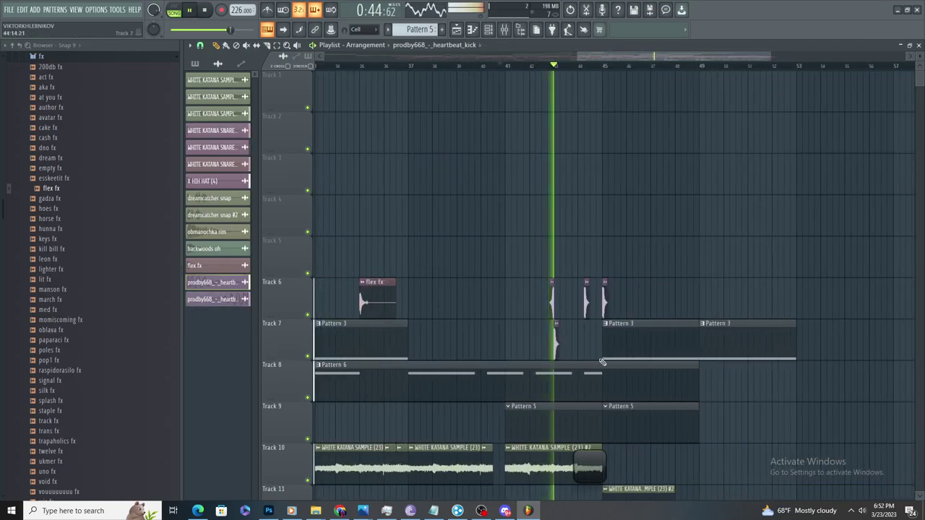
scroll(617, 287, "up", 2)
scroll(429, 299, "up", 3)
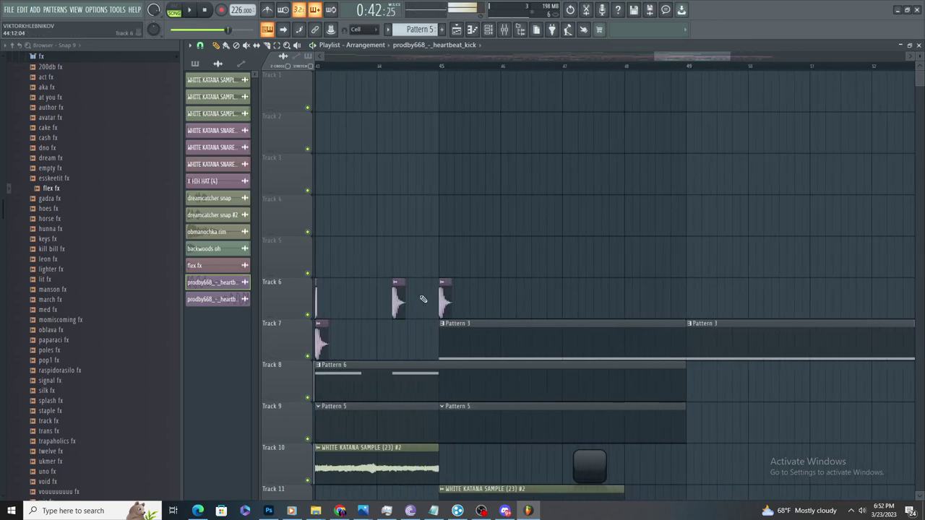
- Add a heartbeat kick clip on Track 5 before bar 45 and drop X CHANT (1) from the XXXTENTACION DRUM KIT onto it
scroll(94, 294, "down", 15)
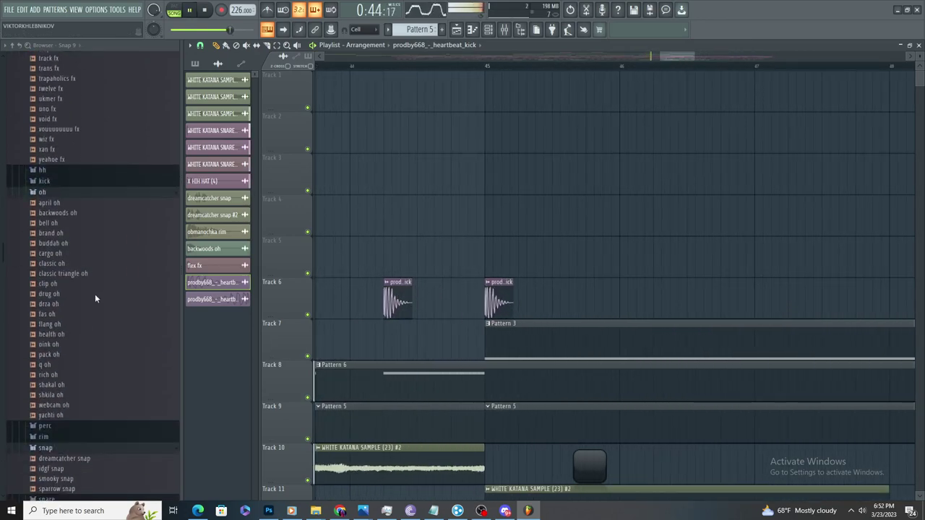
key("space")
left_click(102, 141)
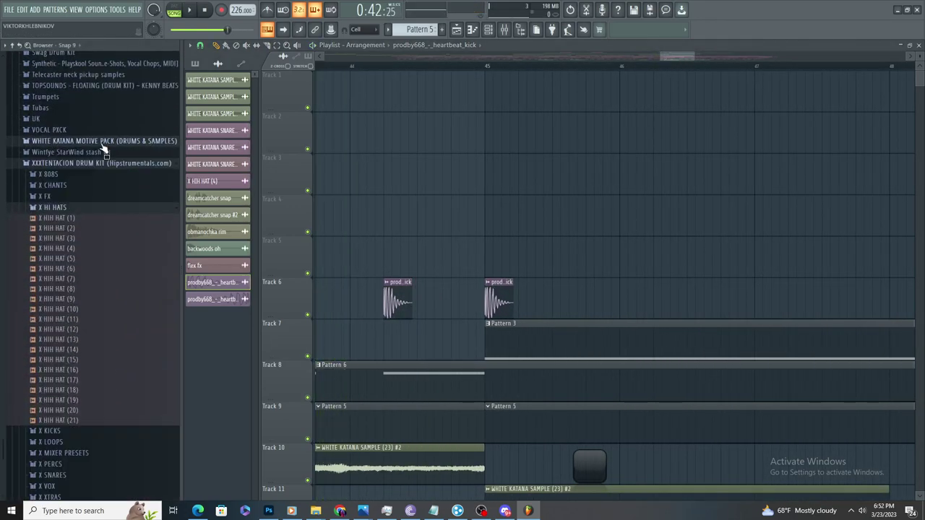
left_click(86, 188)
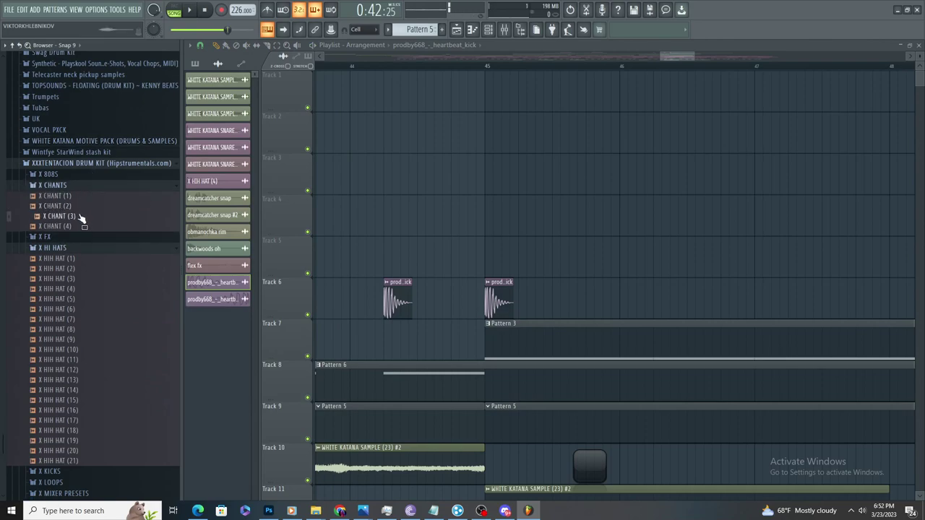
left_click_drag(450, 255, 86, 206)
left_click_drag(502, 284, 503, 276)
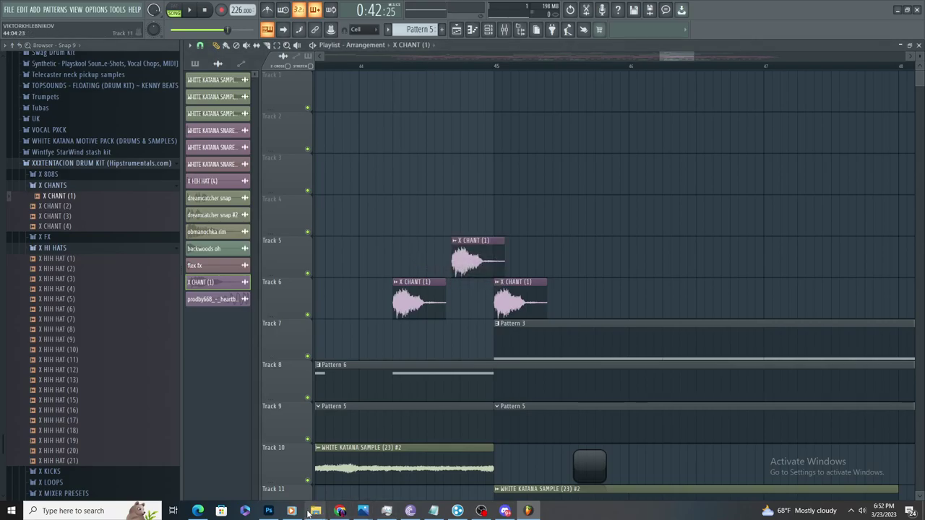
- Bring prodby668_-_heartbeat_kick from the Downloads folder back onto the clips to replace X CHANT (1)
mouse_move(315, 510)
mouse_move(342, 478)
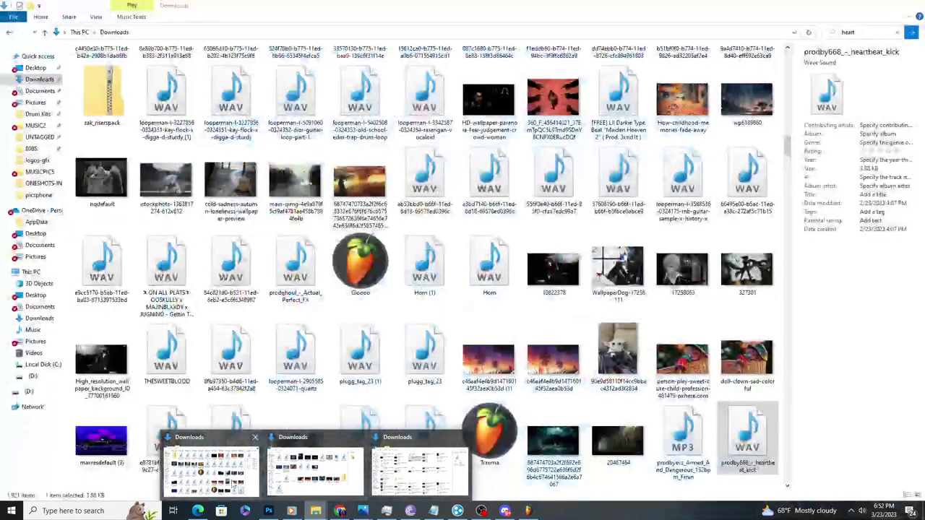
left_click(210, 471)
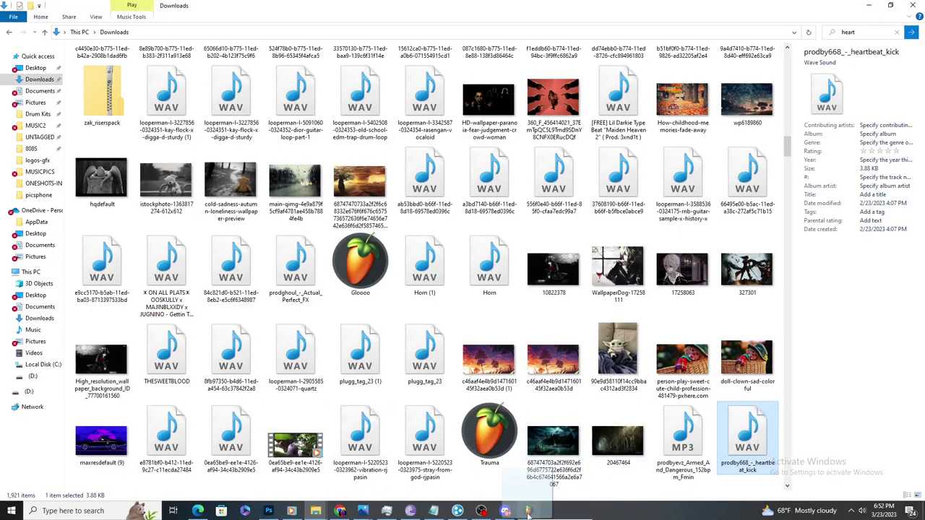
left_click(528, 511)
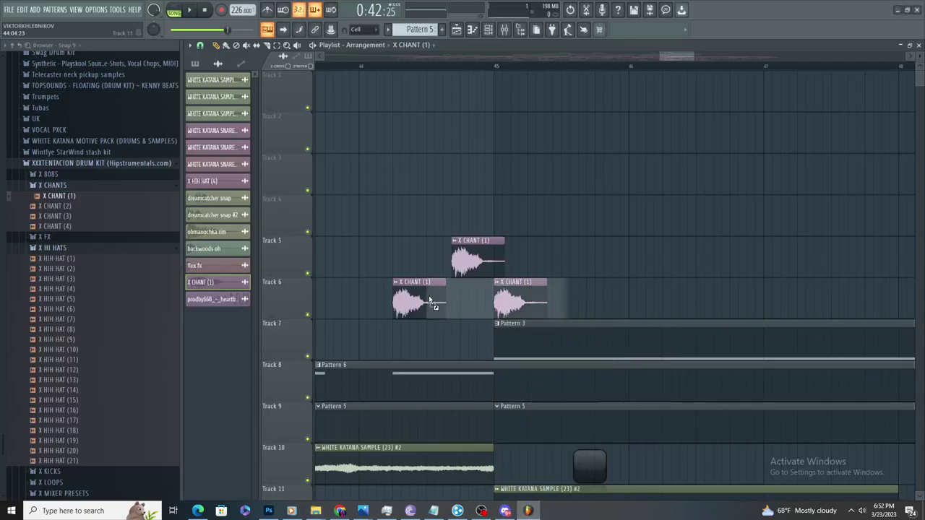
left_click_drag(428, 295, 428, 296)
left_click(565, 286)
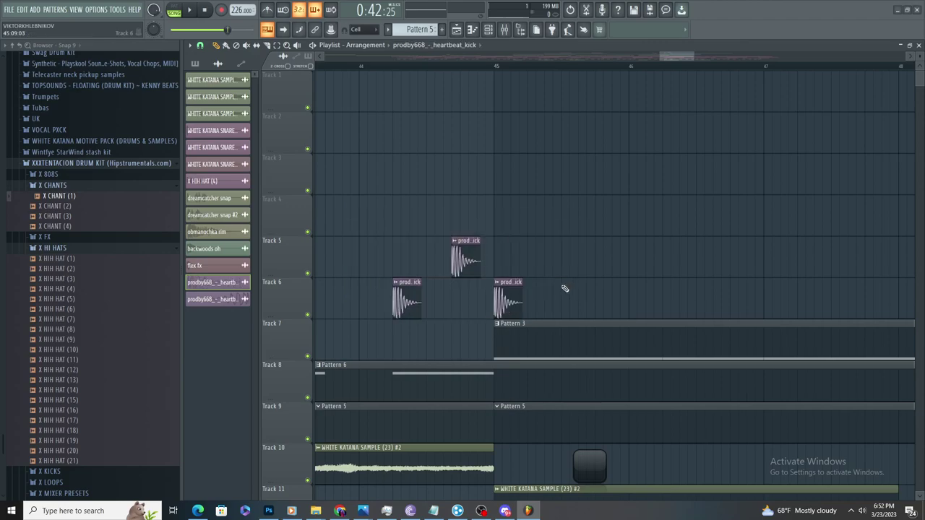
- Make the Track 5 kick clip before bar 45 unique and replace its sample with X CHANT (1)
scroll(470, 250, "down", 2)
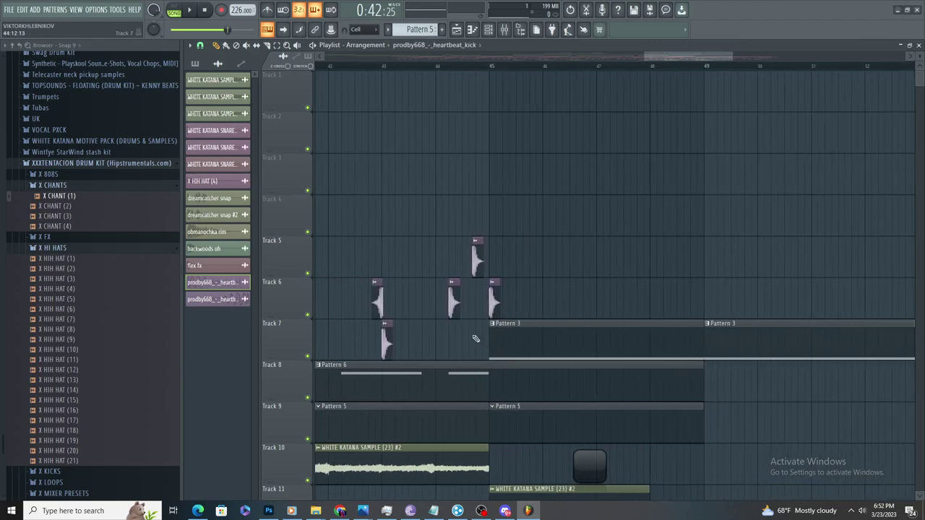
left_click(477, 240)
left_click(505, 313)
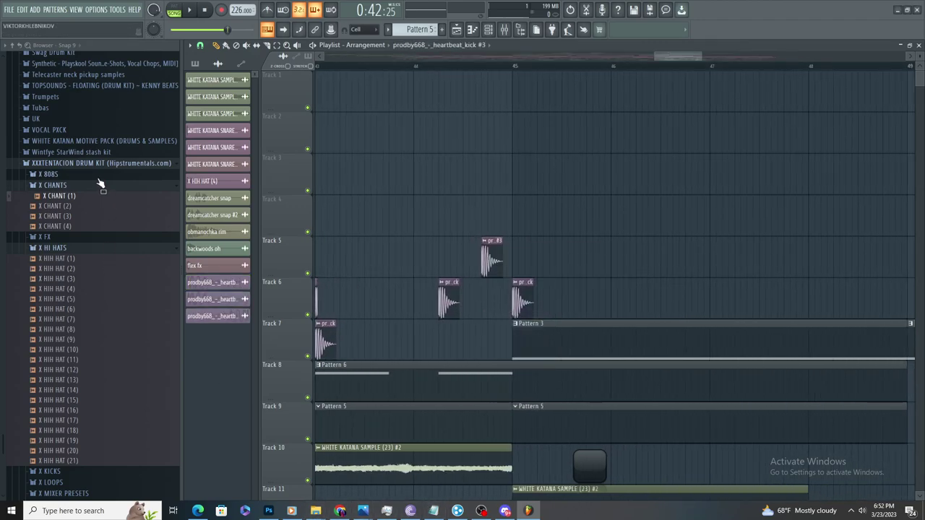
scroll(482, 256, "up", 2)
- Adjust the pitch shift of X CHANT (1) and set its time-stretching mode to Auto
double_click(492, 258)
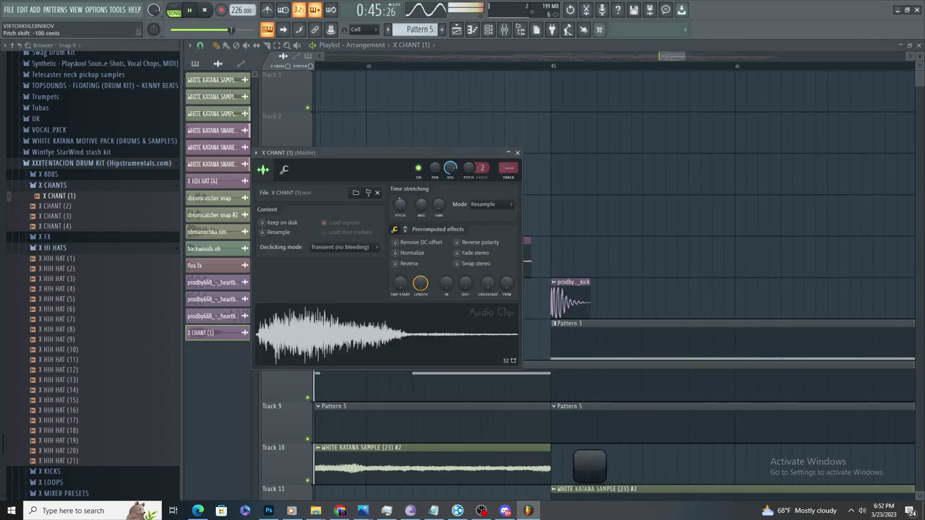
left_click_drag(395, 202, 417, 205)
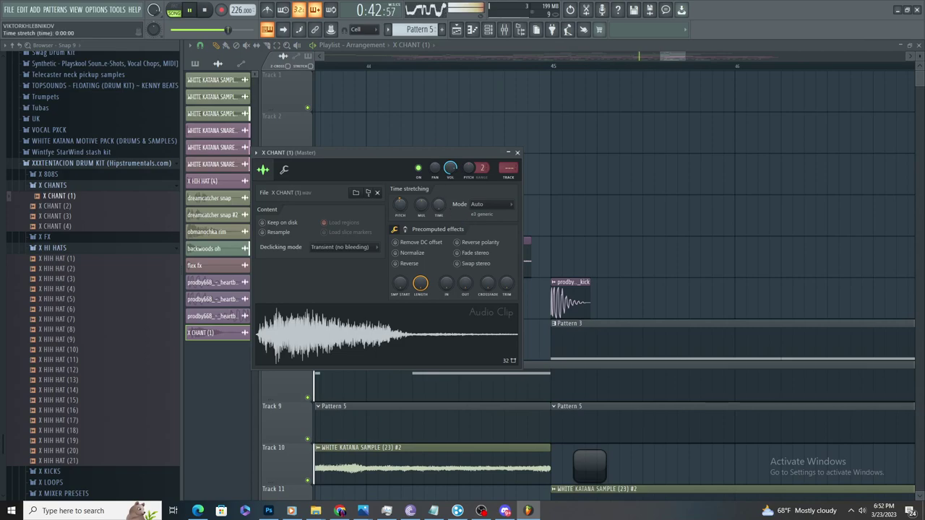
left_click(601, 219)
right_click(600, 223)
- Place a copy of X CHANT (1) on Track 5 halfway through bar 48 while playing back the section
scroll(598, 241, "up", 1)
left_click(618, 240)
right_click(614, 249)
scroll(551, 288, "down", 3)
key("space")
scroll(609, 322, "up", 2)
key("space")
left_click(576, 299)
right_click(572, 301)
scroll(561, 310, "down", 3)
left_click(670, 266)
scroll(516, 291, "up", 3)
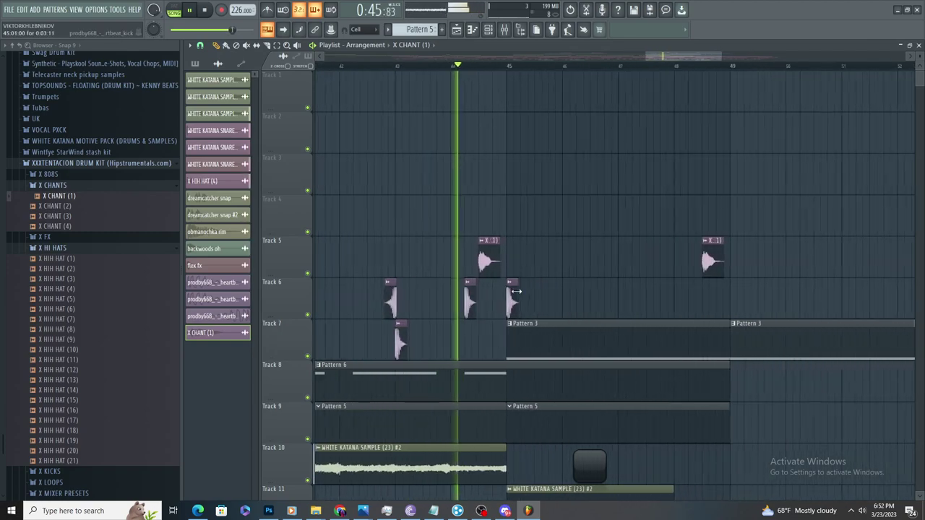
- Delete both Pattern 3 clips on Track 7 between bars 45 and 53 and restart playback
right_click(555, 331)
scroll(566, 336, "down", 3)
key("space")
key("space")
right_click(677, 351)
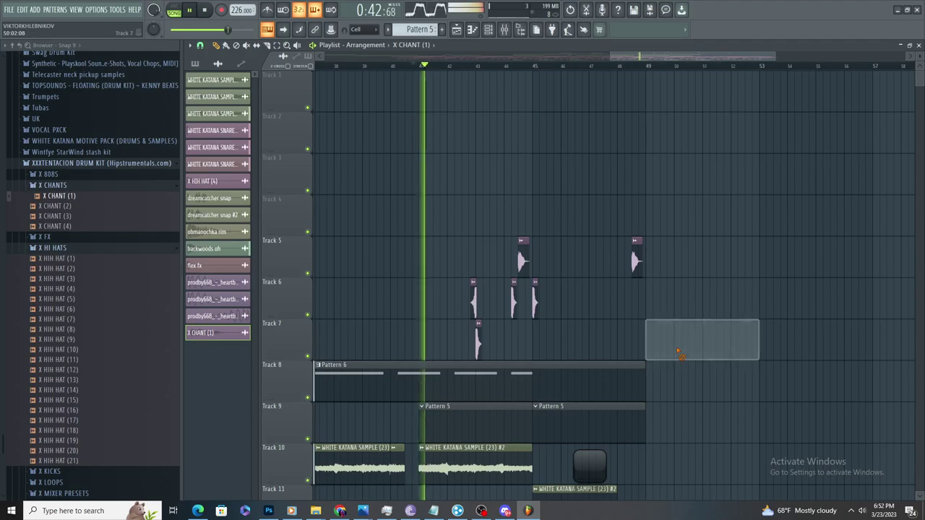
- Select the clips on all tracks from about bar 25 onward and duplicate them further along, with the sample restarting at bar 61
scroll(679, 353, "down", 5)
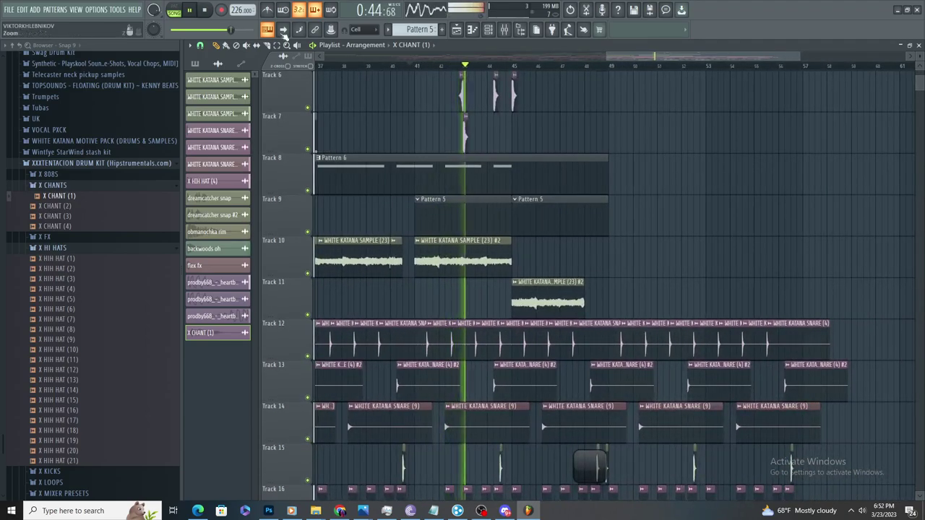
left_click(278, 47)
scroll(636, 330, "down", 3)
scroll(732, 393, "down", 4)
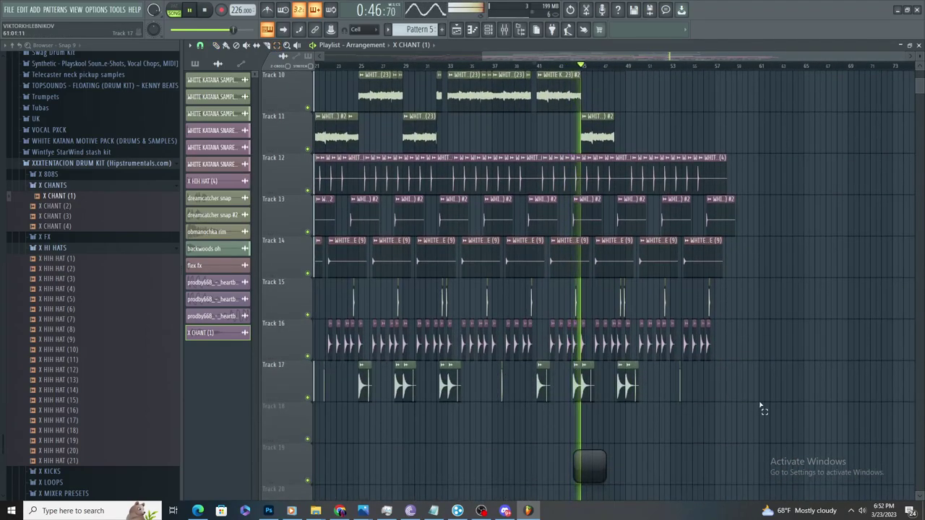
left_click_drag(760, 407, 424, 111)
scroll(589, 258, "up", 3)
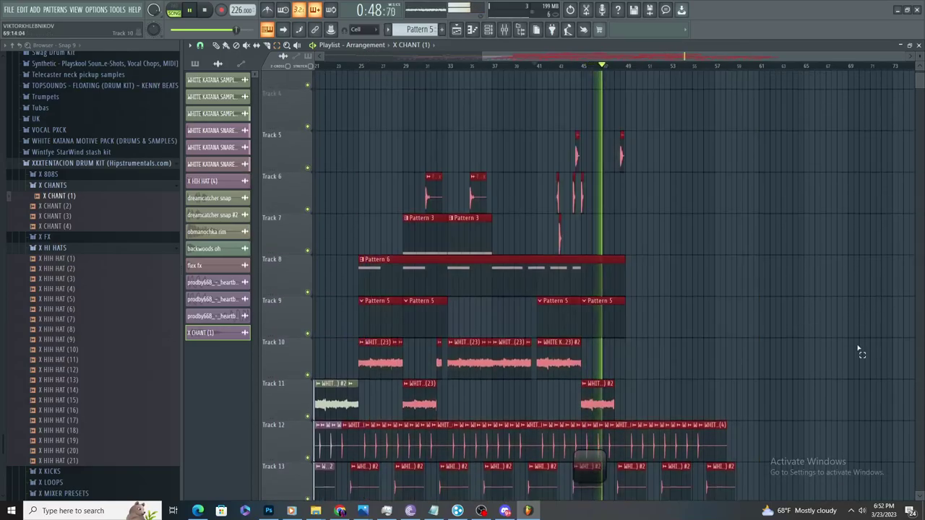
scroll(589, 258, "up", 4)
scroll(589, 258, "down", 4)
scroll(513, 398, "down", 4)
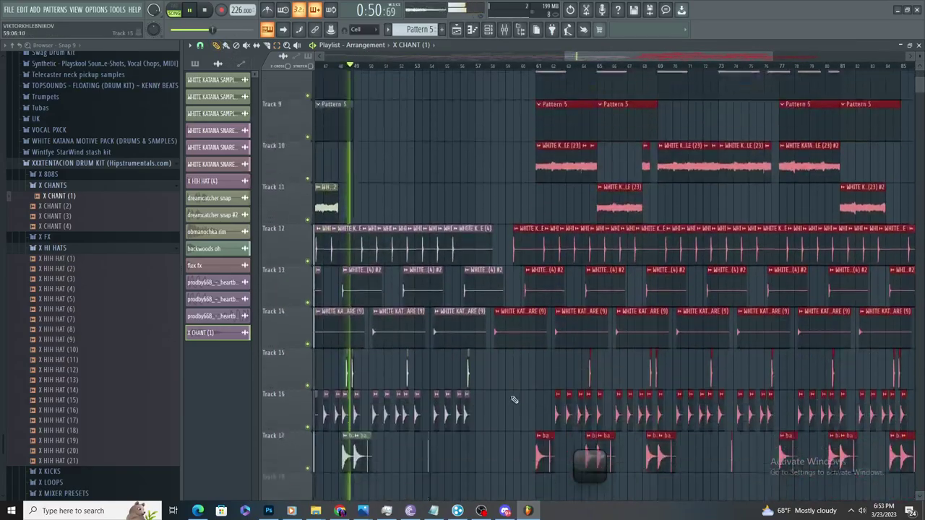
- Move the duplicated clips on all tracks four bars earlier so the sample restarts at bar 57
left_click_drag(574, 112, 510, 136)
scroll(488, 136, "up", 4)
scroll(483, 195, "down", 3)
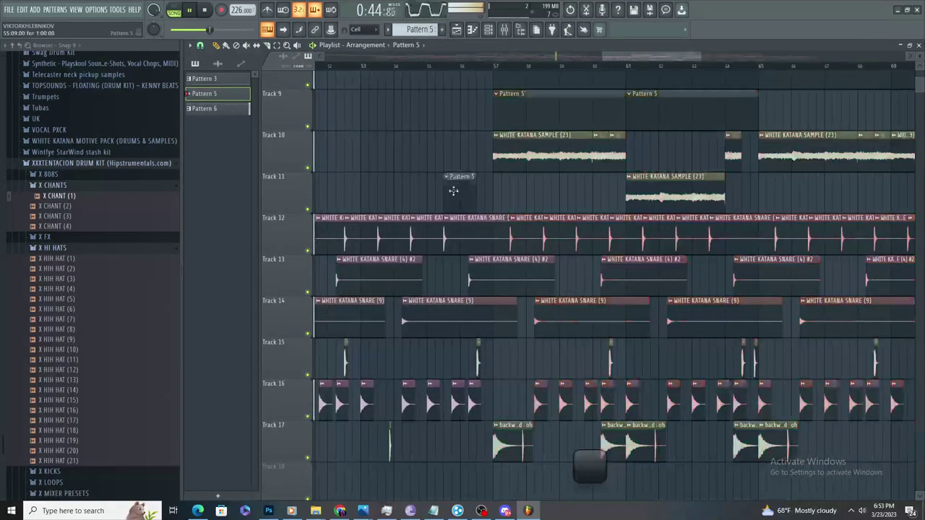
scroll(466, 204, "up", 4)
scroll(468, 282, "up", 3)
right_click(463, 329)
scroll(486, 314, "down", 3)
scroll(492, 309, "up", 2)
right_click(666, 280)
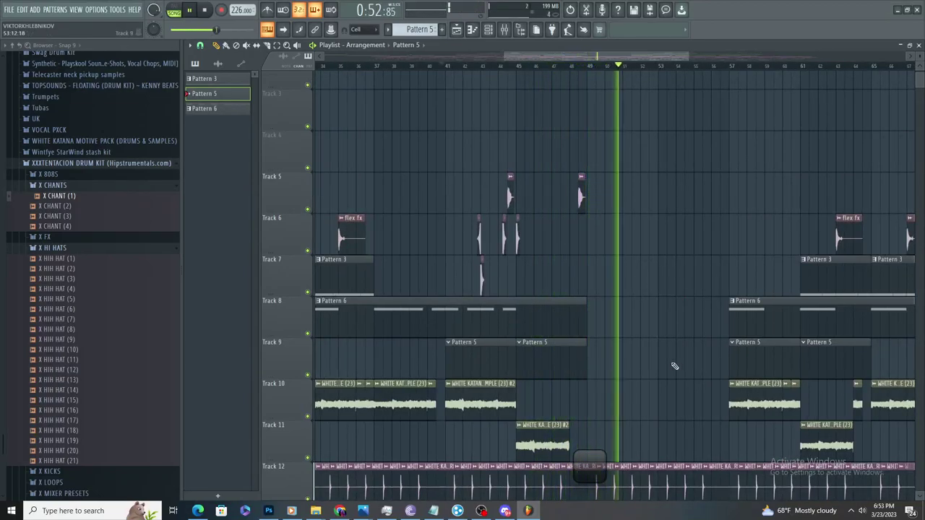
scroll(693, 372, "down", 4)
scroll(715, 377, "up", 3)
left_click(665, 259)
right_click(663, 266)
- Play back the section from about bar 53 to bar 61 and examine how it leads into the repeated sample
scroll(662, 277, "down", 1)
scroll(674, 293, "up", 2)
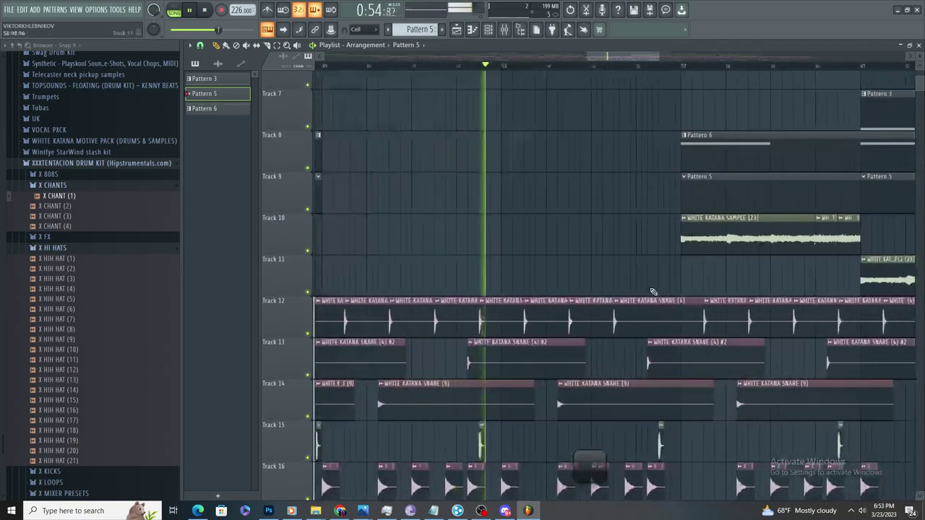
scroll(603, 282, "down", 4)
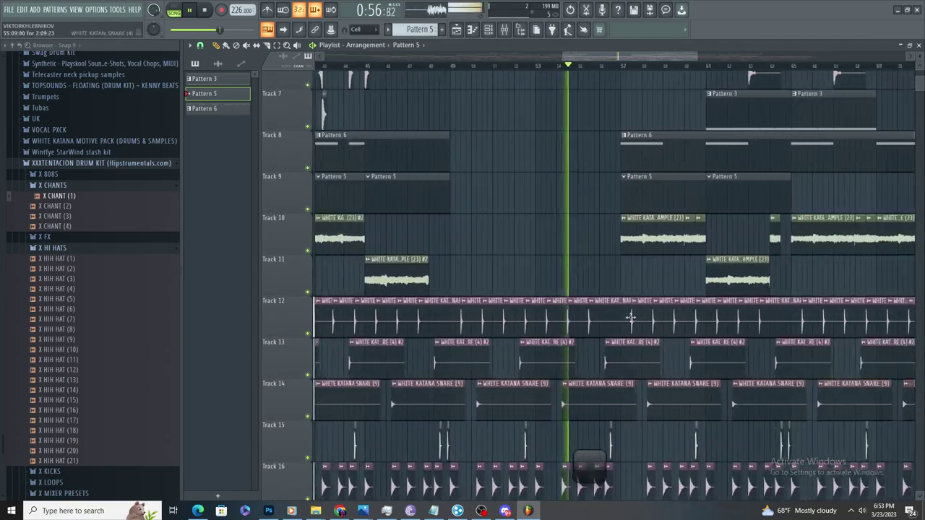
scroll(616, 316, "up", 4)
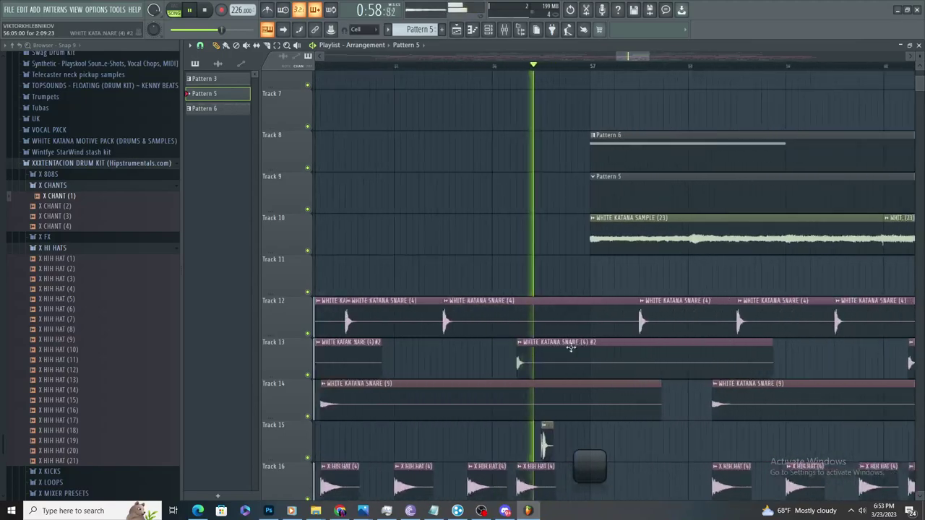
scroll(549, 311, "down", 3)
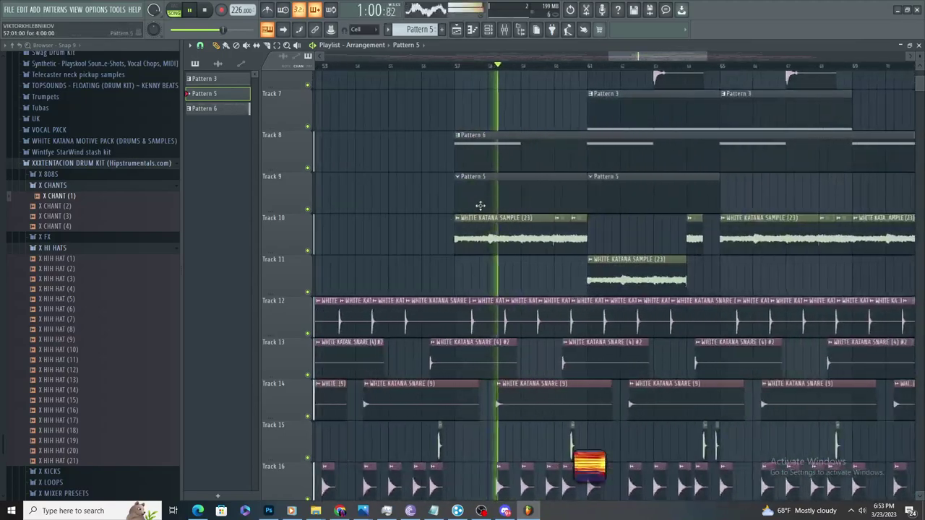
scroll(484, 211, "up", 5)
scroll(520, 217, "up", 3)
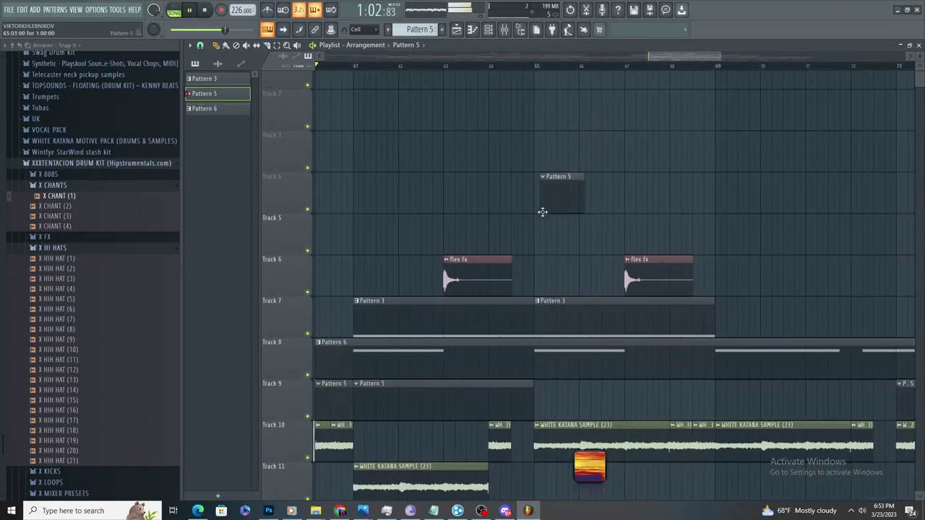
right_click(541, 212)
scroll(570, 265, "down", 3)
right_click(553, 304)
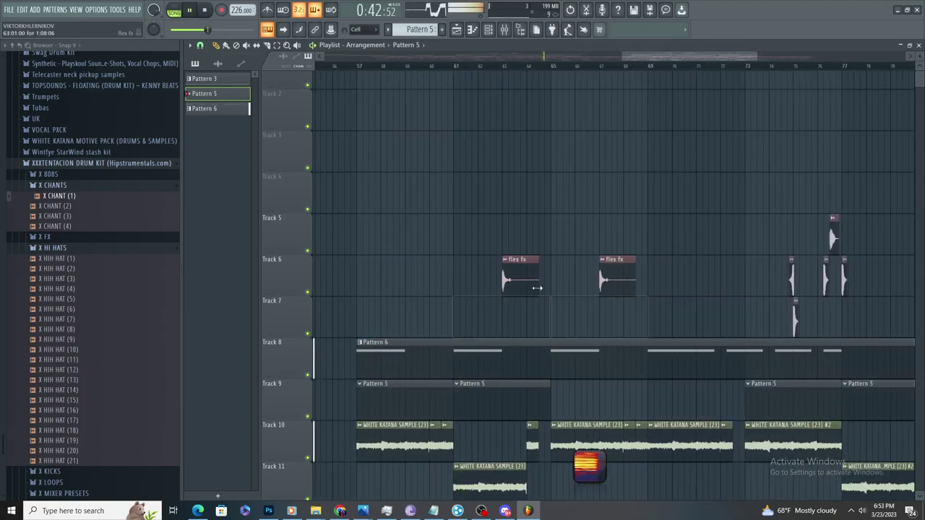
key("ctrl+z")
- Shorten the Pattern 3 clip at bar 61 to just over one bar, delete the one at bar 65, and replay from about bar 60
left_click_drag(544, 313, 476, 356)
right_click(580, 325)
left_click(434, 66)
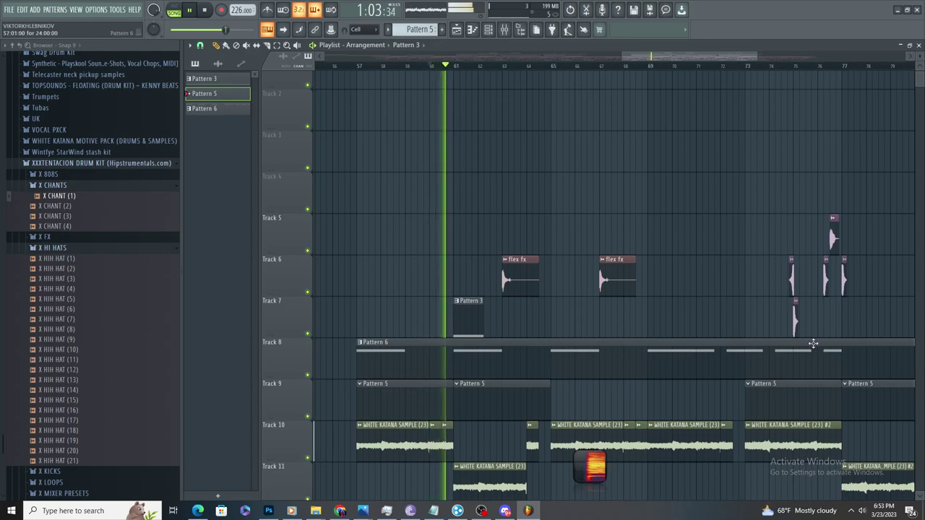
- Copy the heartbeat kick and X CHANT (1) clips around bars 75–77 and paste them around bars 64–66 on Tracks 5 to 7
left_click_drag(874, 225, 713, 319)
key("ctrl+c")
scroll(582, 261, "up", 4)
key("ctrl+v")
key("space")
key("space")
left_click(218, 48)
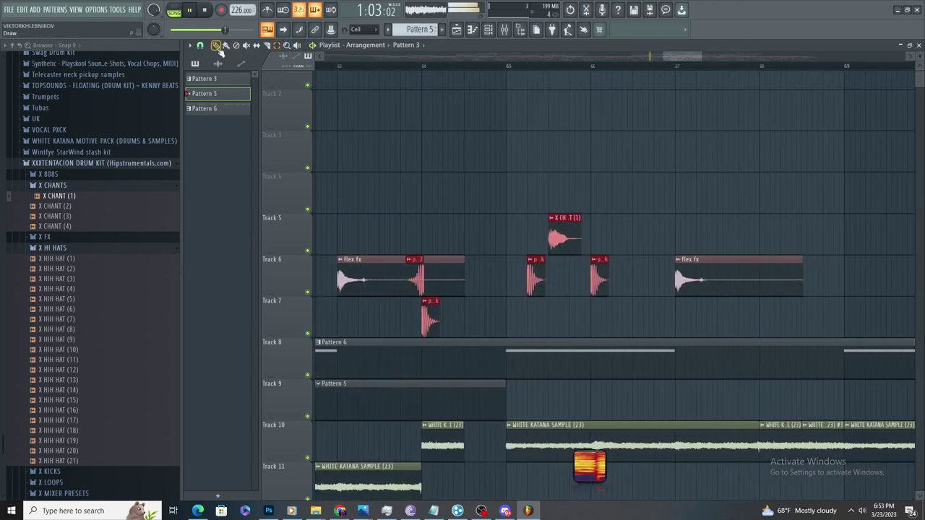
- Move the pasted kick and chant group one bar earlier so its Track 7 kick lands on bar 63
scroll(428, 315, "down", 3)
scroll(428, 315, "up", 3)
key("space")
key("space")
left_click_drag(434, 311, 378, 327)
scroll(364, 319, "up", 3)
scroll(386, 317, "down", 2)
scroll(386, 318, "up", 2)
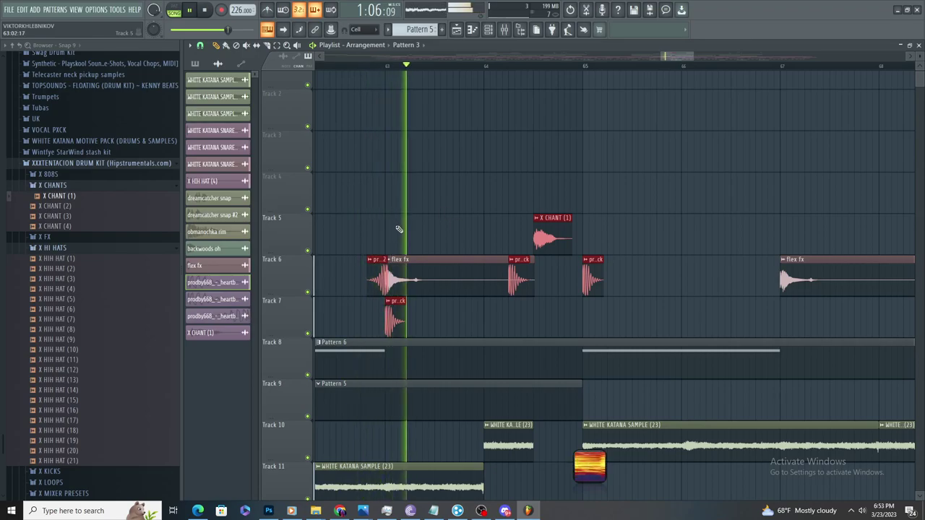
- Duplicate the kick and chant group and align the copy's Track 7 kick with bar 67
scroll(408, 239, "down", 3)
scroll(605, 341, "up", 5)
key("ctrl+b")
scroll(518, 318, "down", 4)
scroll(518, 319, "down", 3)
scroll(559, 352, "up", 5)
left_click_drag(800, 318, 594, 333)
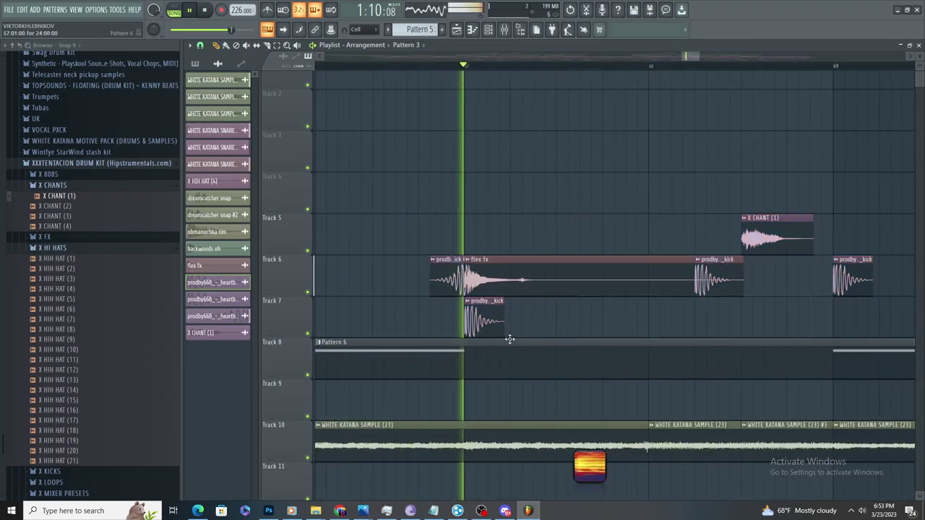
- Paste another copy of the kick and chant group with its Track 7 kick on bar 71
scroll(576, 357, "up", 1)
scroll(549, 376, "down", 4)
scroll(696, 407, "up", 5)
key("ctrl+v")
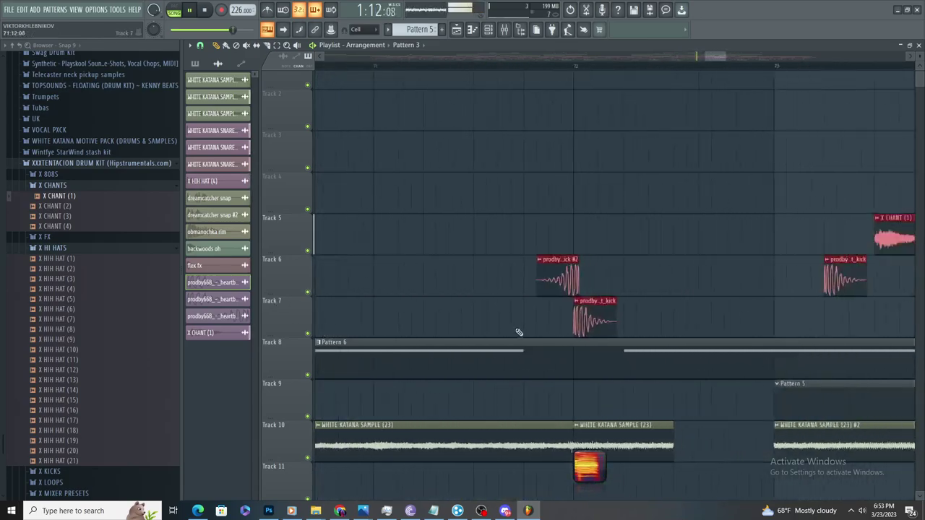
scroll(517, 331, "down", 3)
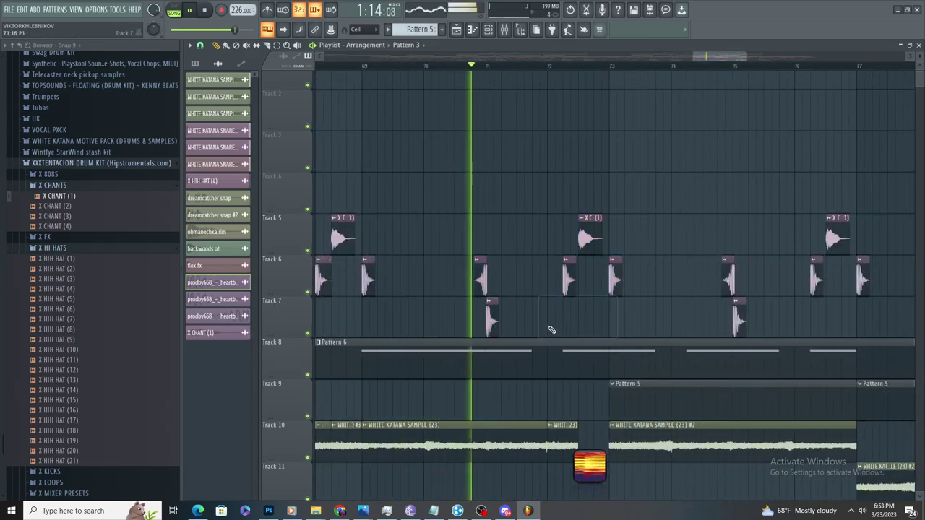
scroll(548, 328, "up", 5)
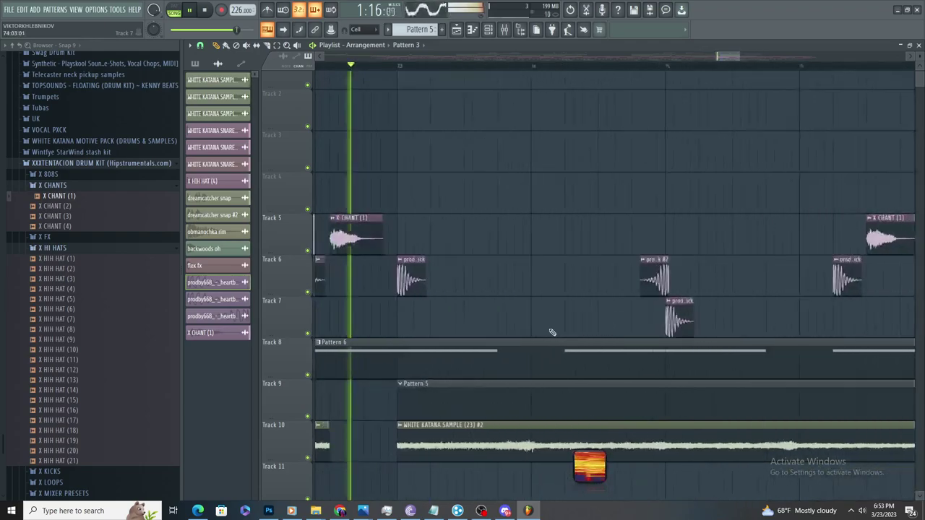
- Play back bars 73 to 79 and examine the kicks, chants and where the arrangement ends
scroll(561, 334, "down", 3)
scroll(643, 338, "up", 3)
scroll(636, 347, "down", 3)
scroll(679, 357, "up", 3)
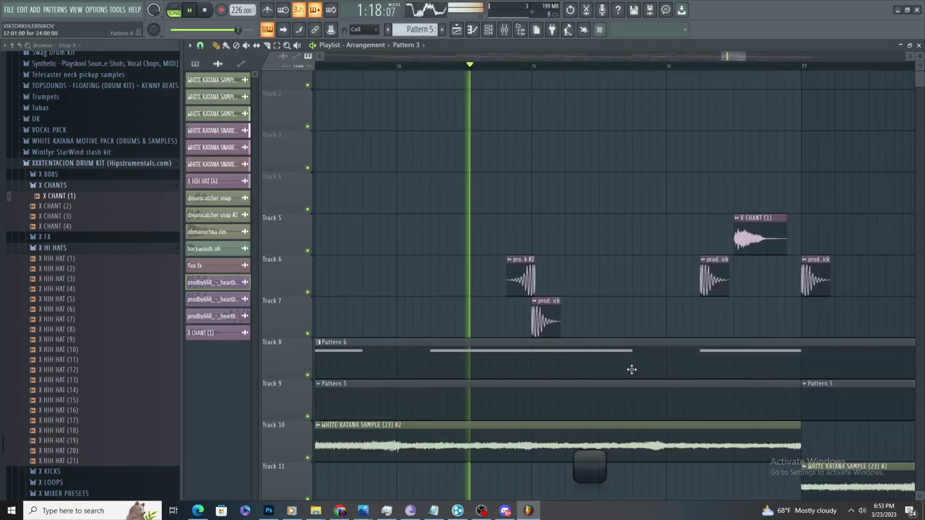
scroll(628, 371, "down", 3)
scroll(665, 358, "up", 3)
scroll(628, 365, "down", 3)
scroll(650, 372, "up", 3)
scroll(586, 361, "down", 3)
scroll(627, 359, "up", 3)
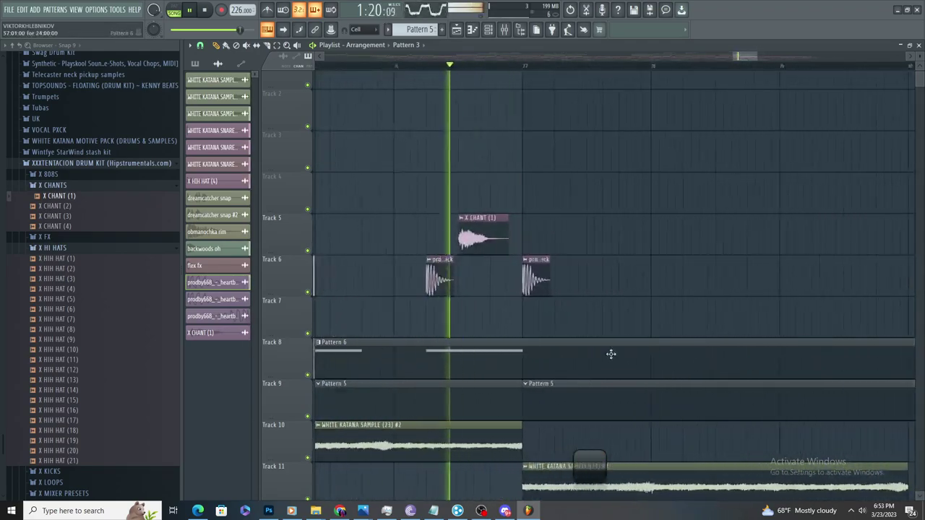
scroll(627, 359, "down", 6)
scroll(700, 334, "down", 3)
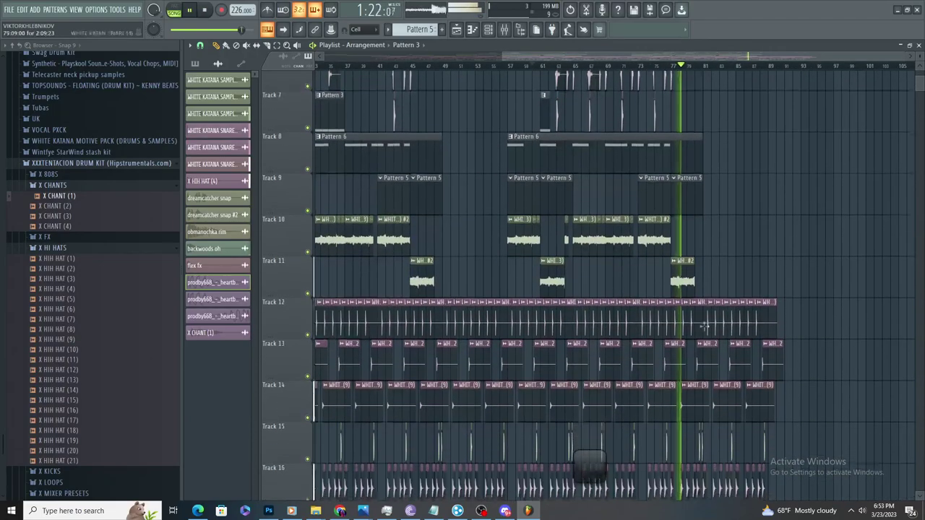
- Place four-bar WHITE KATANA SAMPLE (23) #2 clips on Track 10 at bar 81 and Track 11 at bar 85
scroll(732, 279, "up", 3)
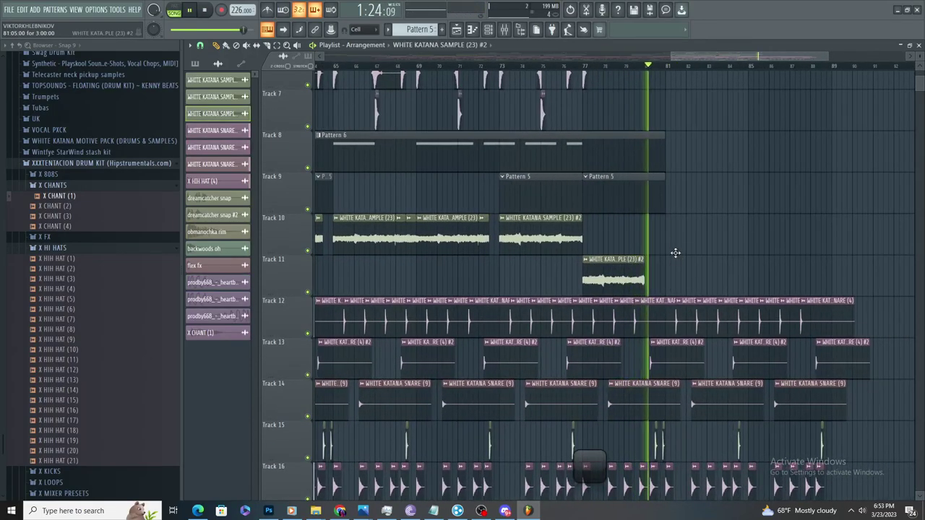
scroll(669, 268, "up", 2)
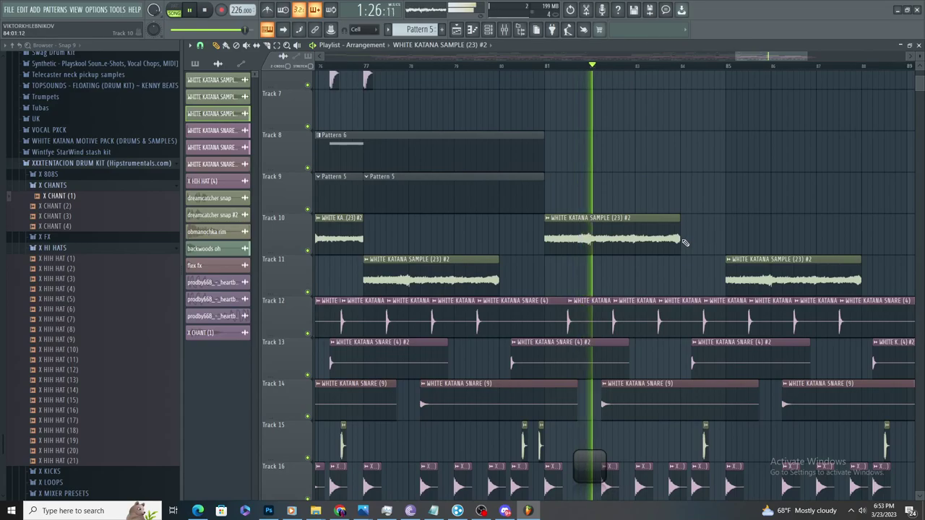
scroll(815, 268, "down", 2)
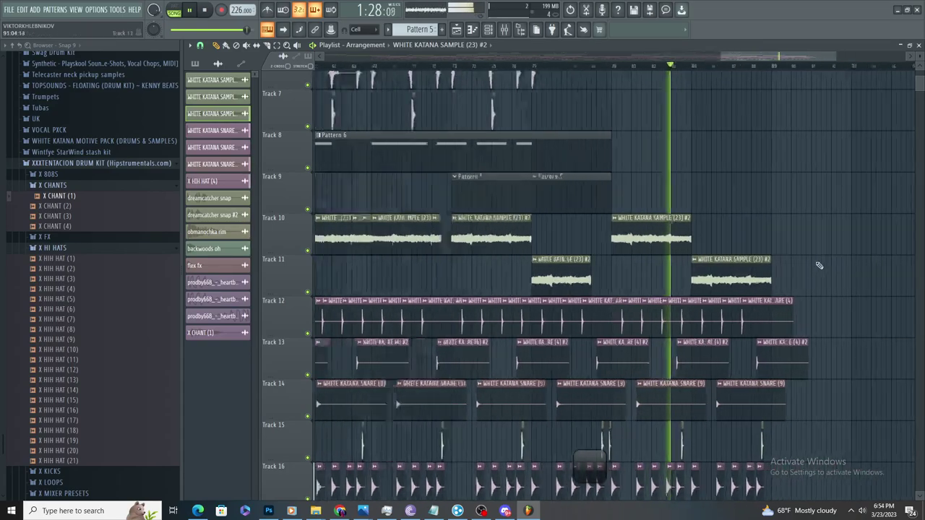
scroll(816, 268, "up", 3)
scroll(658, 290, "down", 1)
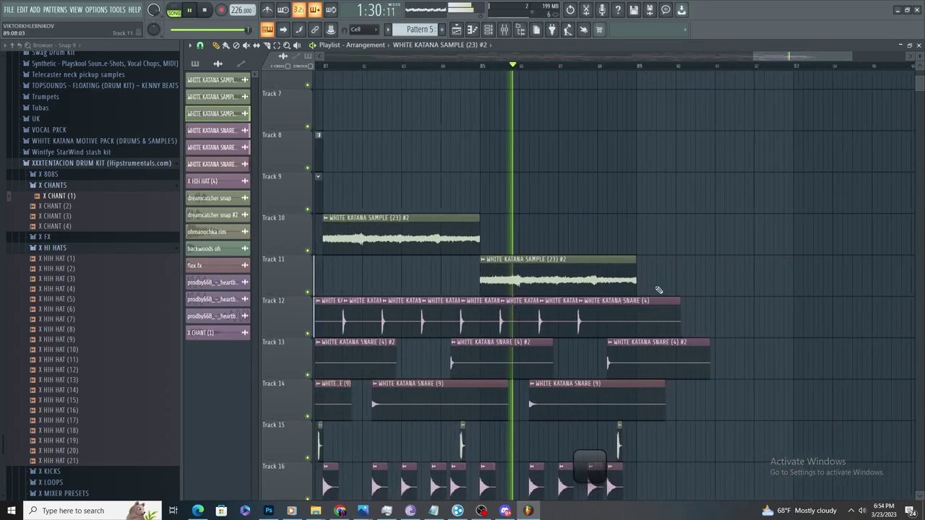
- Replay the song from the beginning and place a WHITE KATANA SAMPLE (23) #2 clip on Track 4 at bar 15
scroll(658, 289, "down", 6)
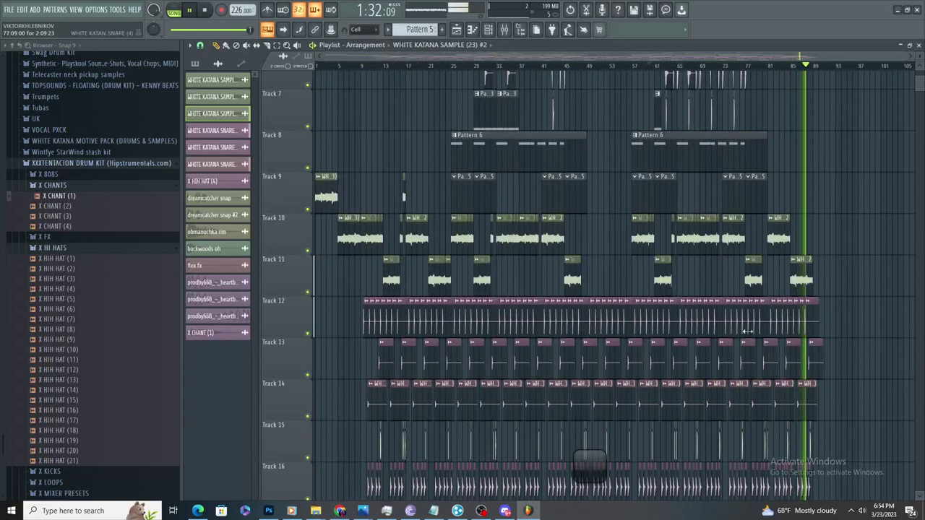
scroll(747, 331, "up", 5)
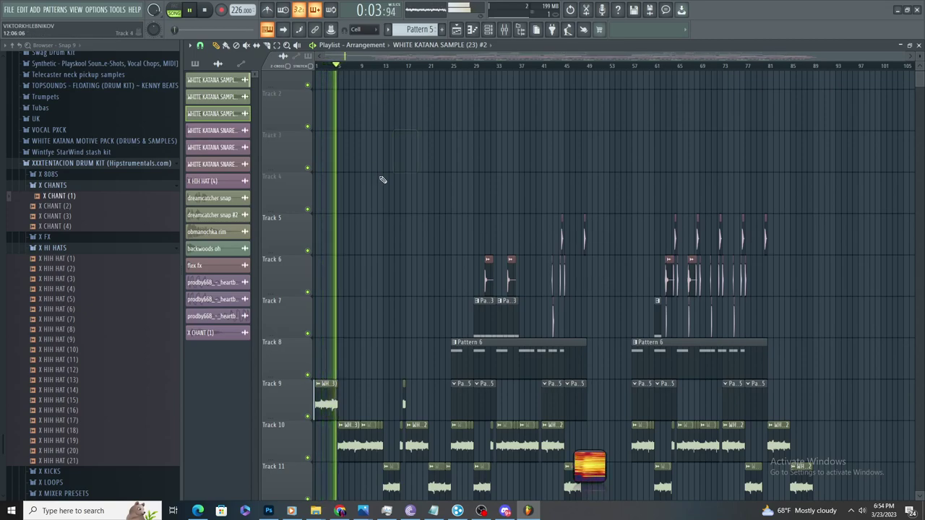
left_click(402, 179)
right_click(402, 192)
left_click(398, 193)
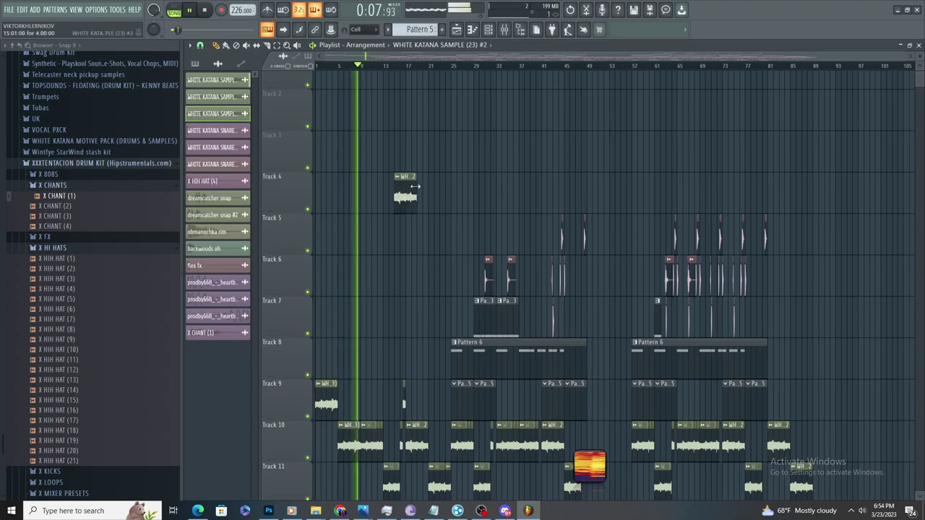
scroll(375, 209, "up", 3, "ctrl")
scroll(426, 318, "down", 4)
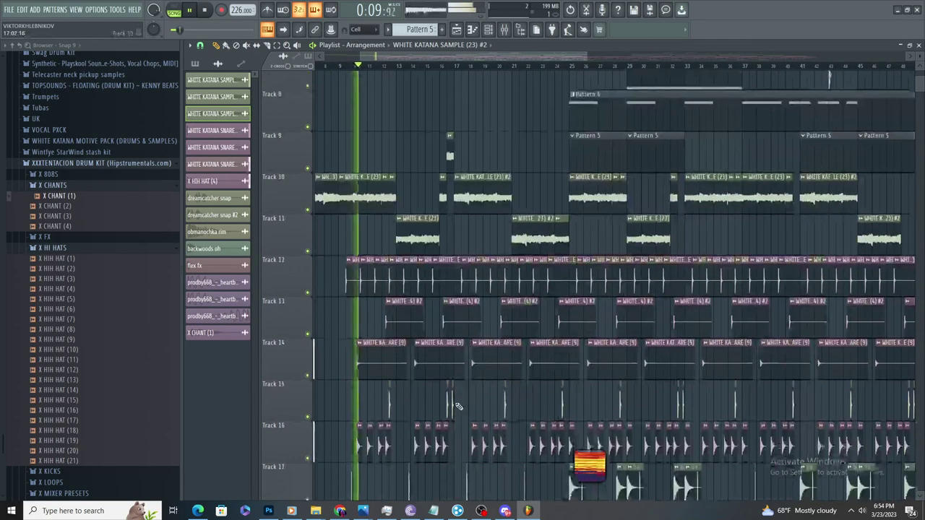
scroll(398, 387, "down", 2, "ctrl")
scroll(368, 380, "down", 2, "ctrl")
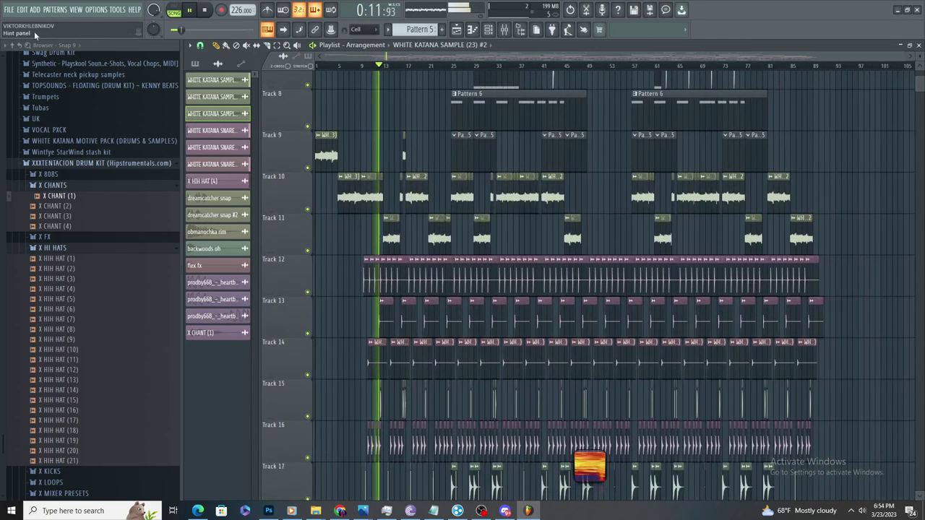
- Save the project as angelx in the UNTAGGED folder
left_click(9, 9)
left_click(29, 44)
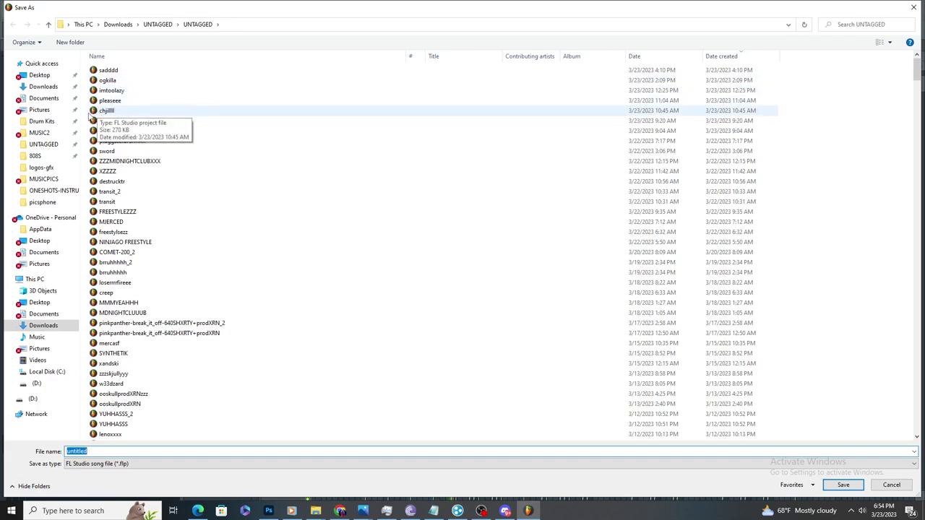
type("angel")
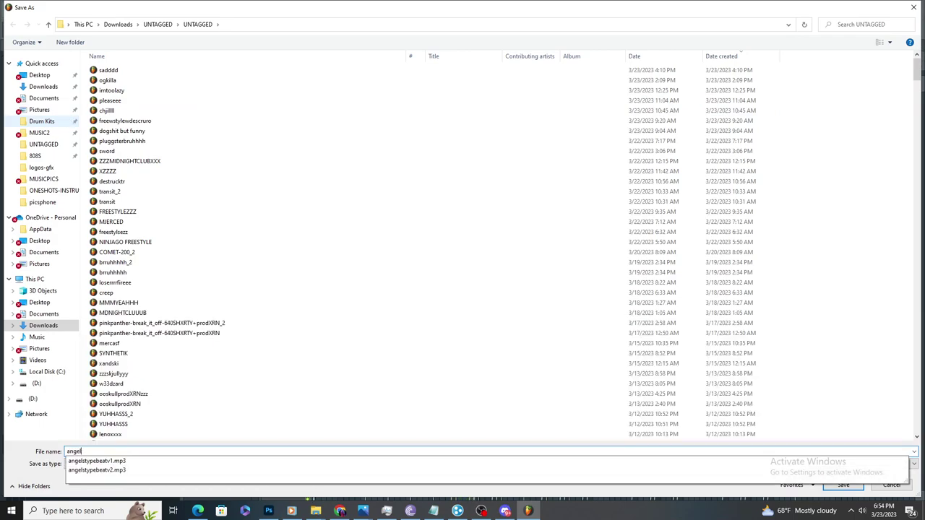
type("x")
key("Return")
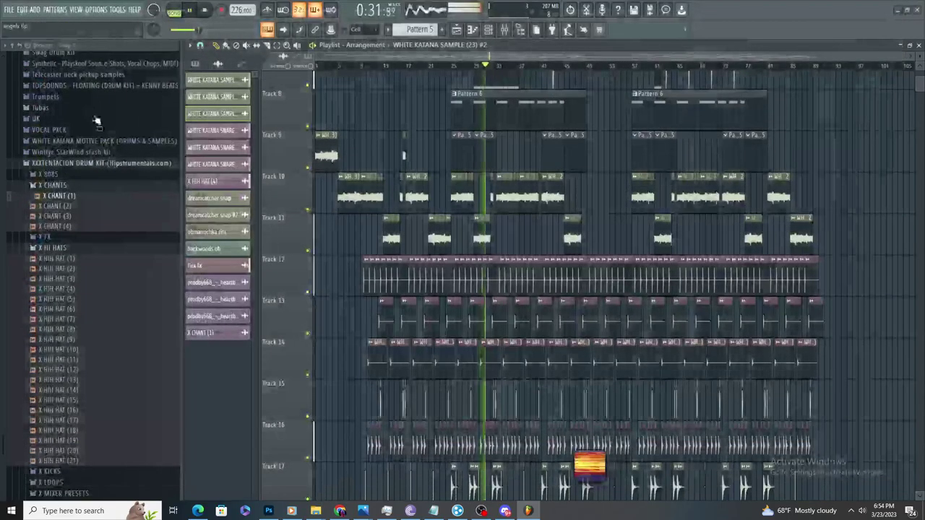
- Save the project again under the new name angelzx-226
left_click(7, 11)
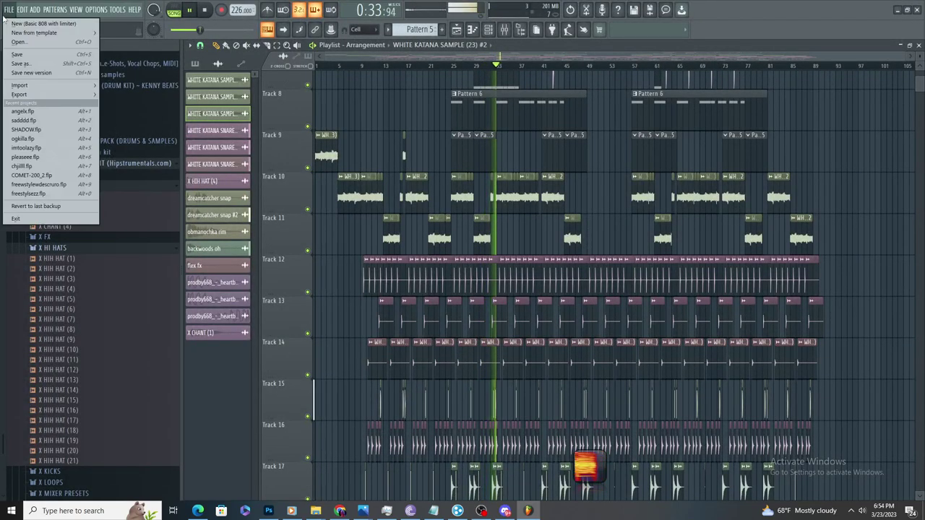
left_click(40, 65)
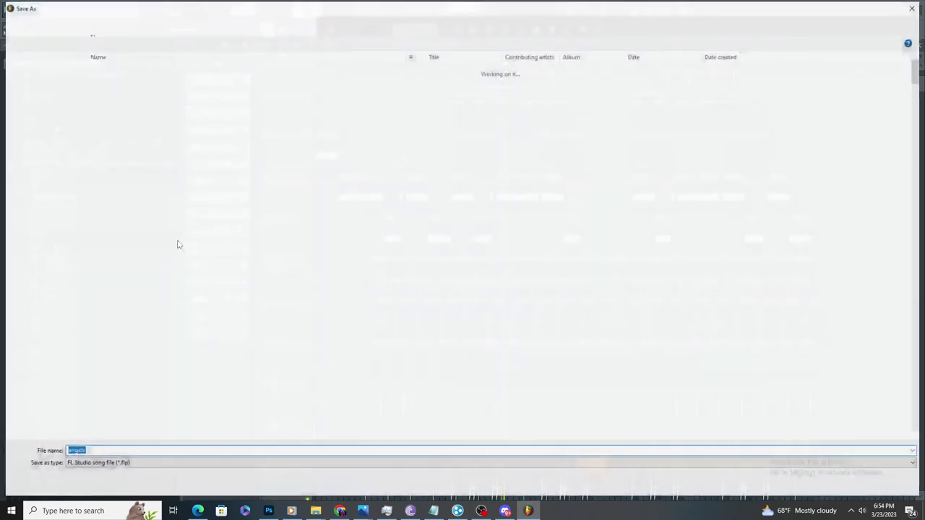
left_click(99, 451)
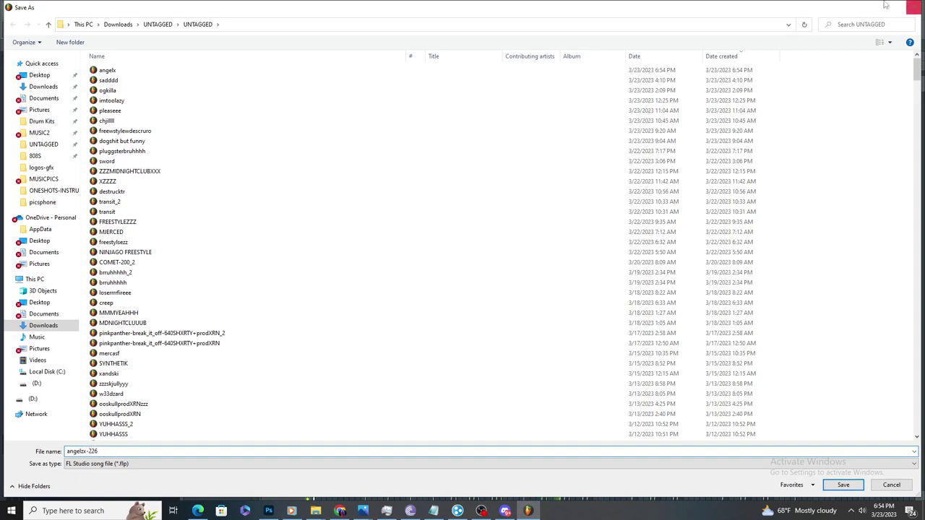
left_click(841, 484)
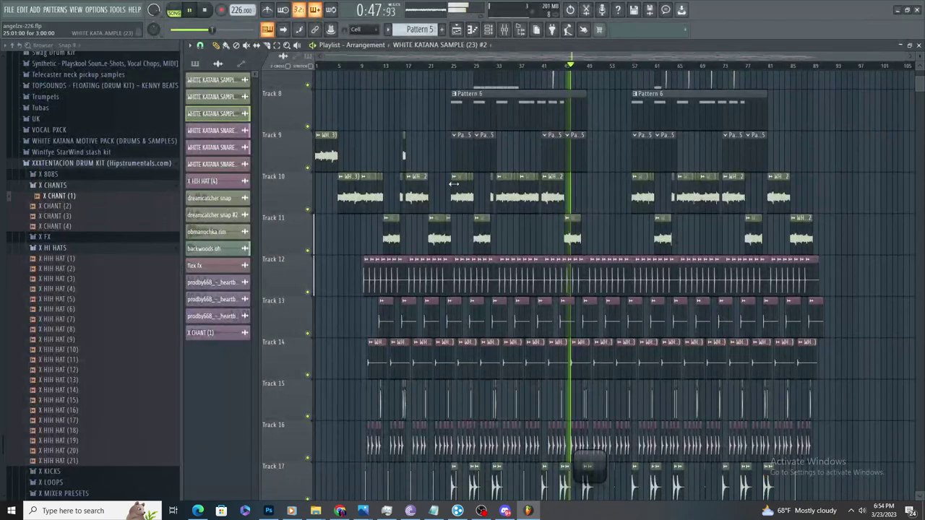
- Export the full song to the UNTAGGED folder as angelzx-226, rendering both WAV and MP3 files
left_click(9, 10)
mouse_move(22, 94)
left_click(123, 95)
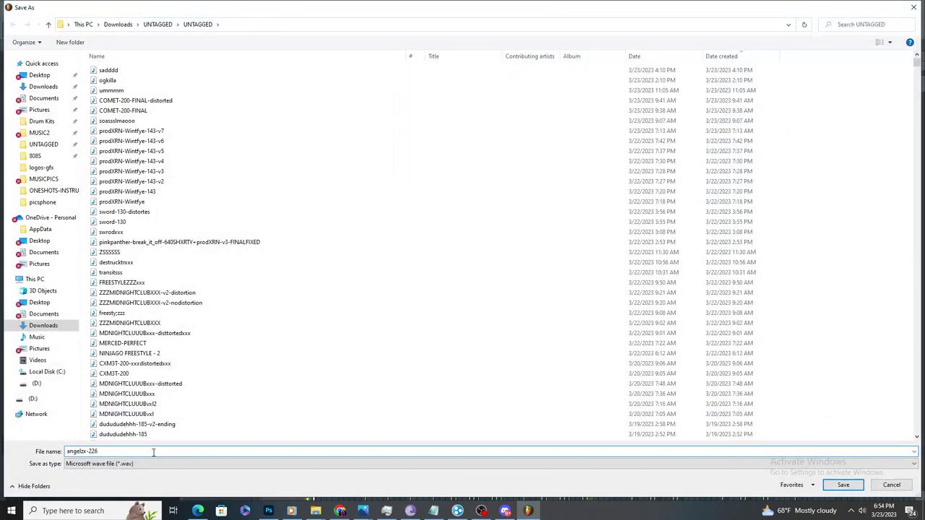
key("Return")
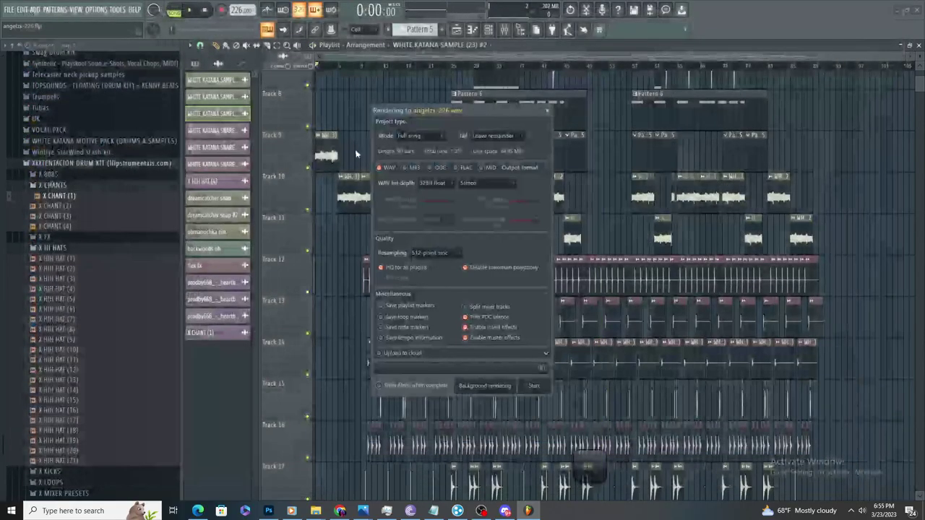
left_click(414, 169)
left_click(535, 387)
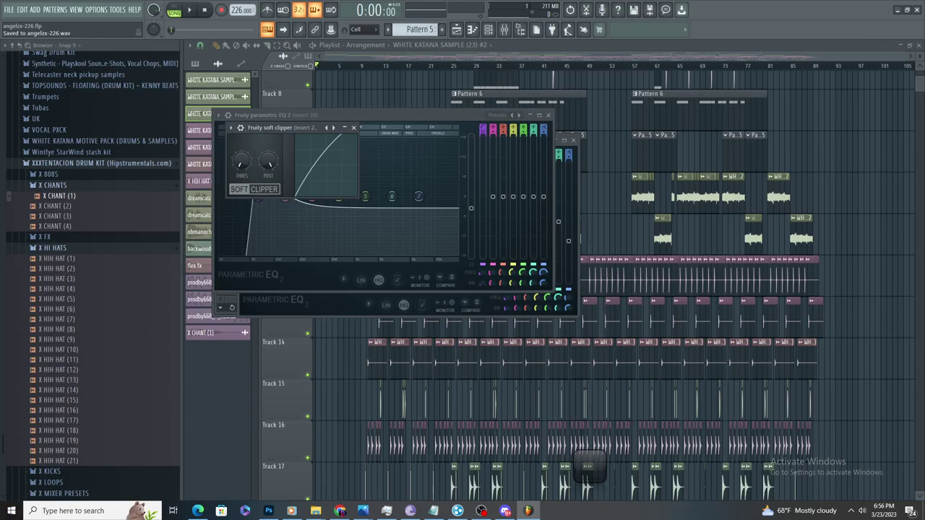
- Switch to File Explorer, go to the UNTAGGED folder and play the exported angelzx-226 WAV file
mouse_move(316, 511)
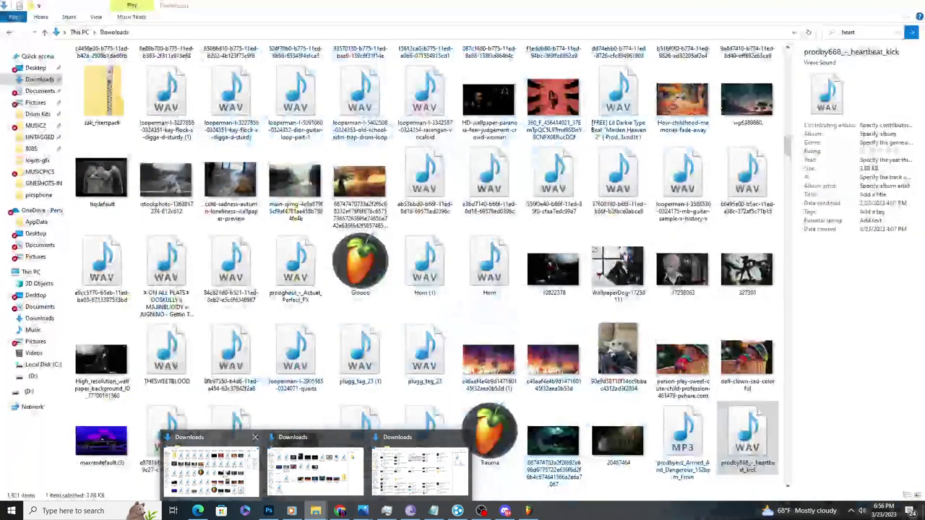
left_click(303, 473)
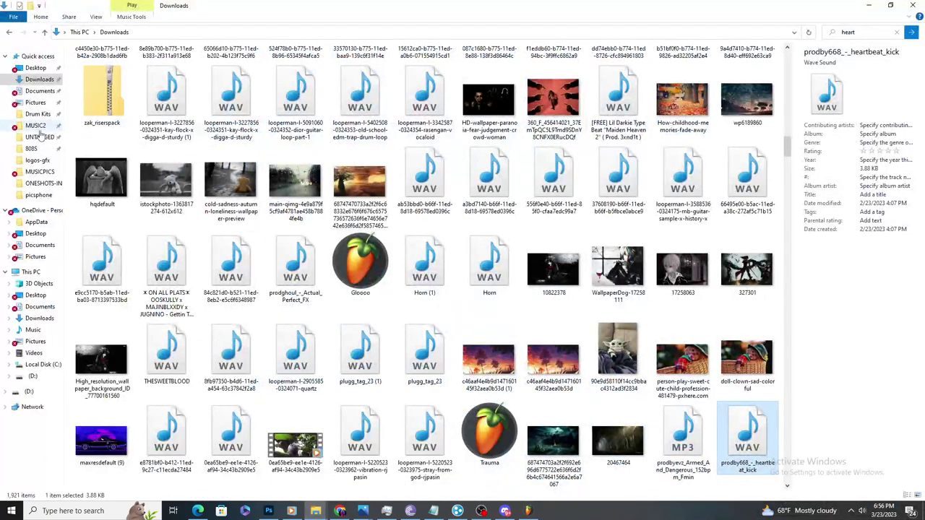
left_click(40, 137)
left_click(125, 73)
double_click(127, 76)
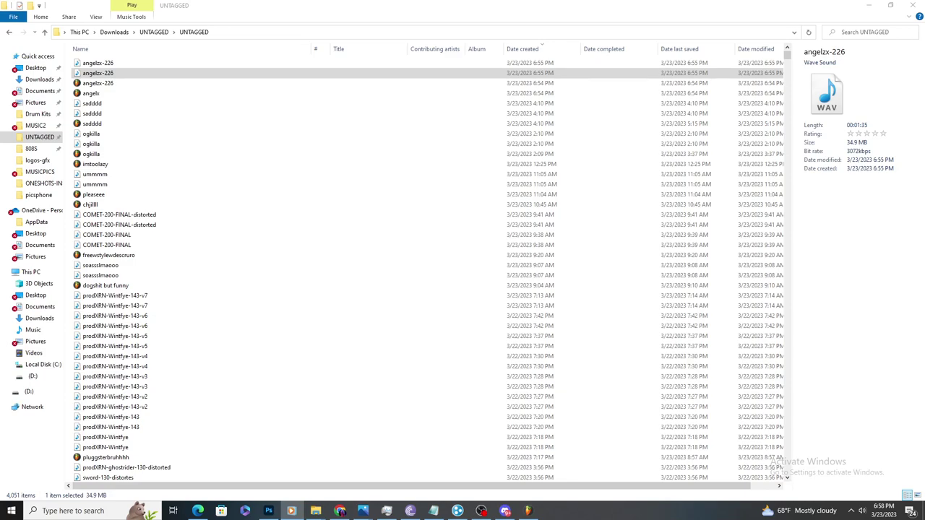
mouse_move(450, 519)
left_mouse_down()
mouse_move(450, 277)
mouse_move(465, 519)
left_mouse_up()
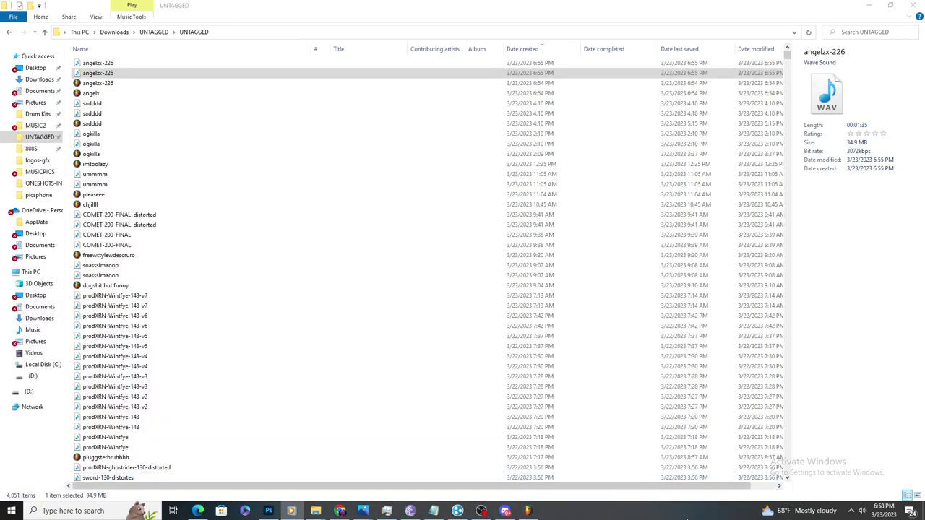